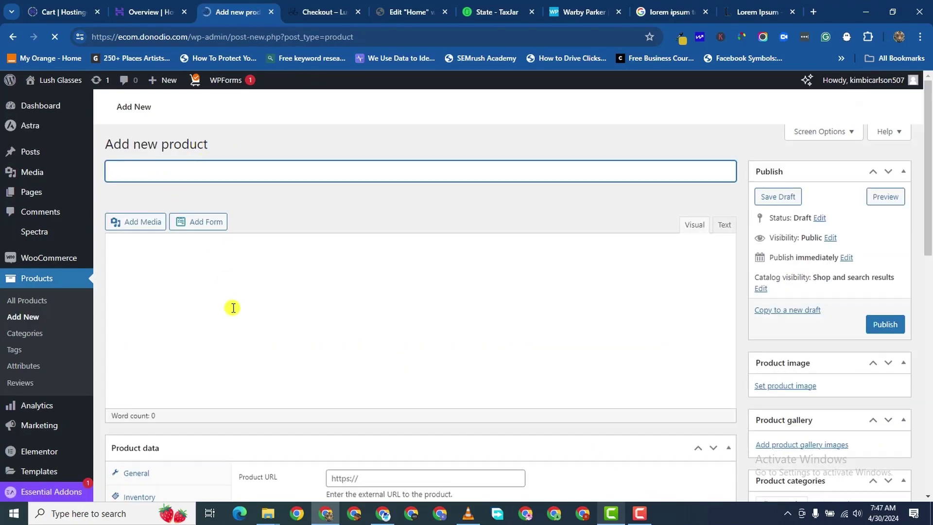
Name the new product "Blue Glasses"
scroll(240, 305, "down", 1)
scroll(246, 302, "down", 1)
scroll(271, 238, "up", 3)
scroll(229, 301, "down", 5)
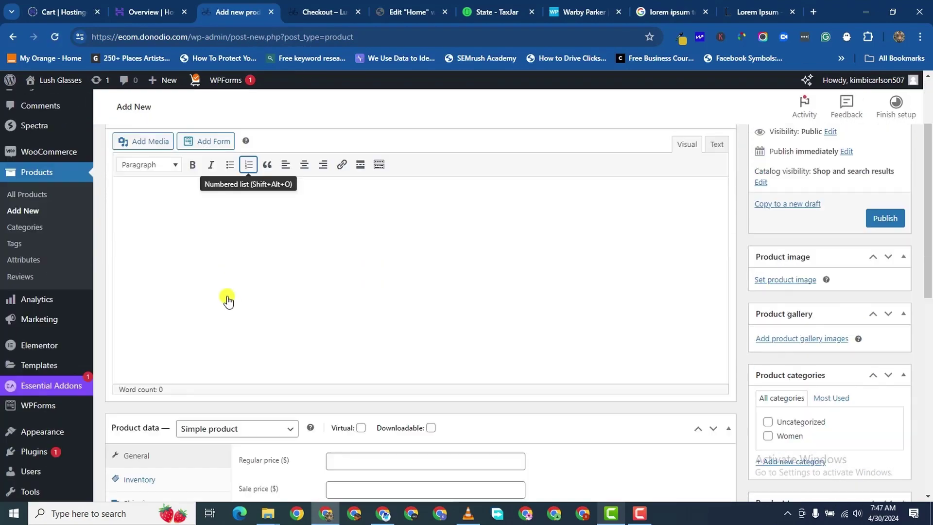
scroll(427, 207, "up", 5)
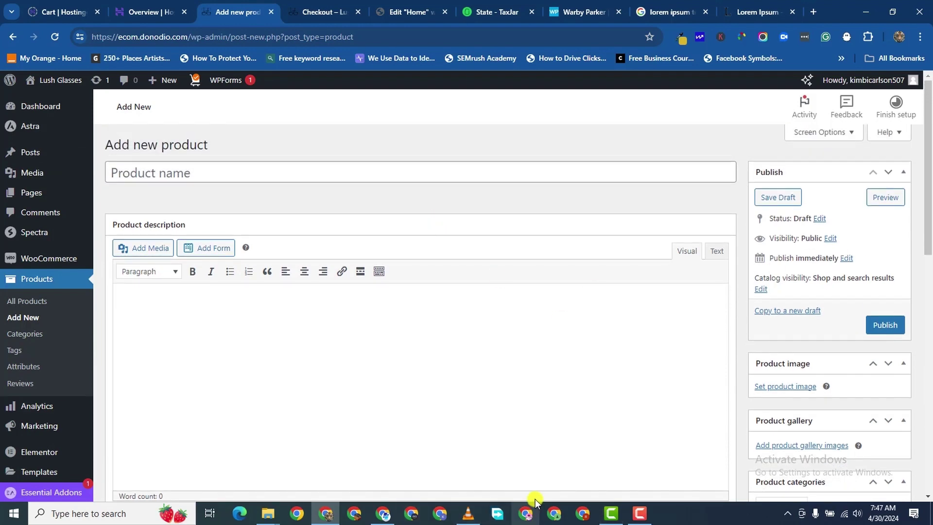
left_click(160, 177)
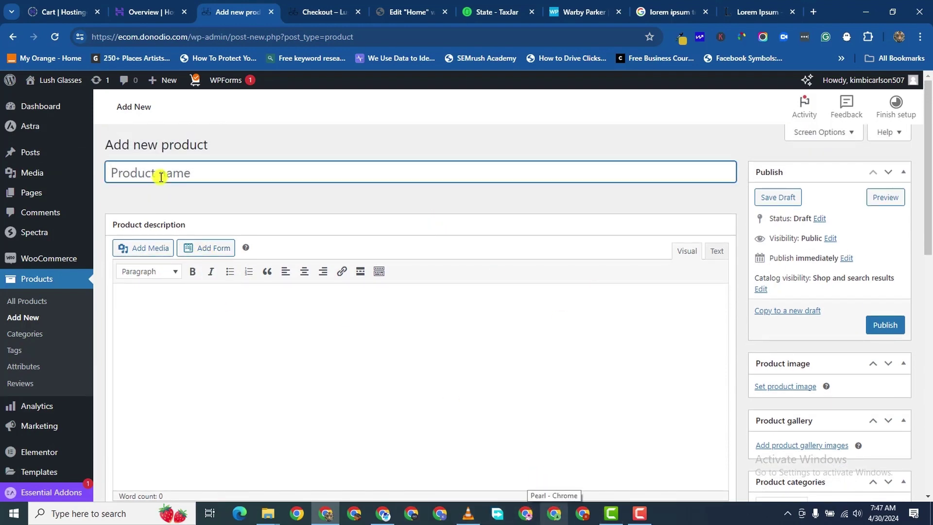
type("Blue ")
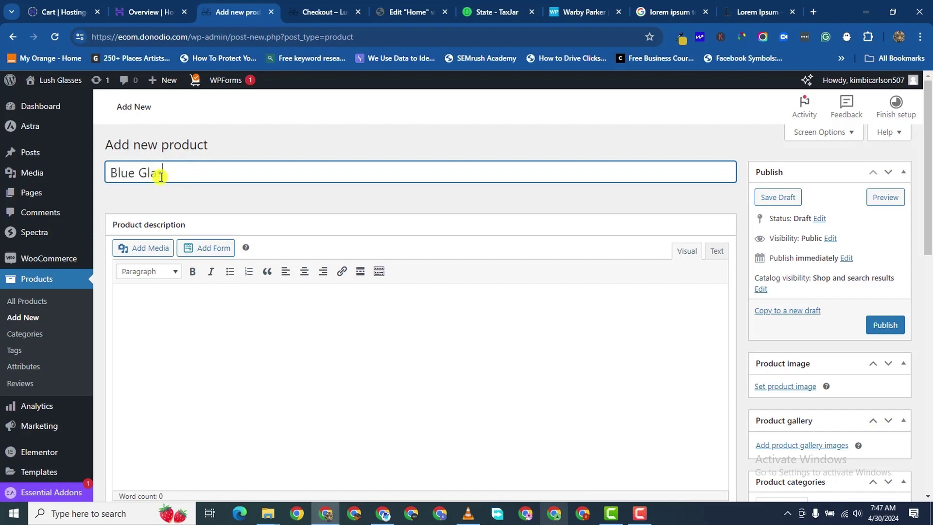
type("Glasses")
Copy the selected "Why do we use it?" paragraph from the Lorem Ipsum site and paste it as the product description
left_click(238, 305)
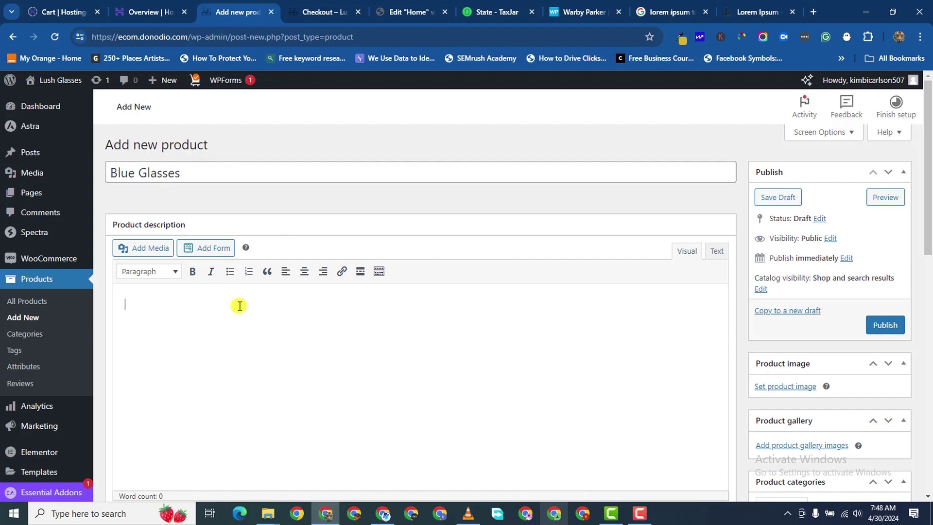
left_click(761, 14)
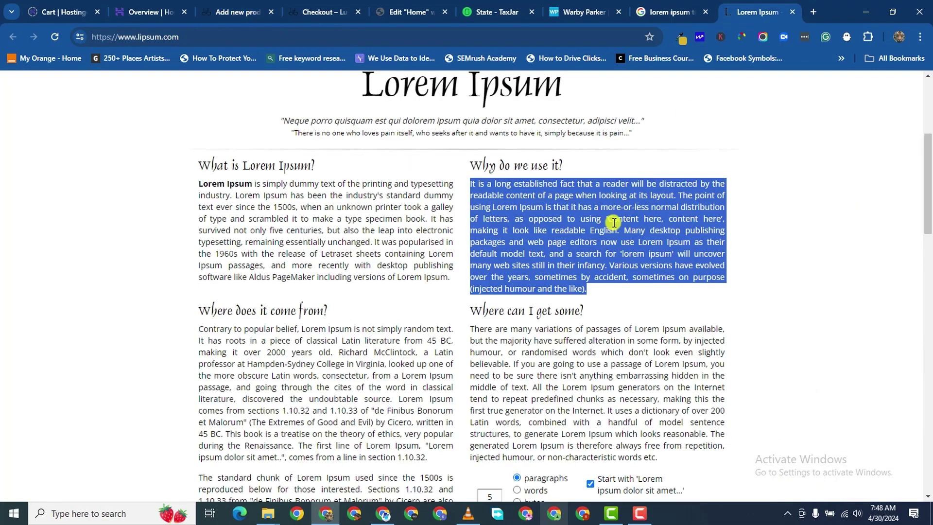
right_click(613, 223)
left_click(658, 237)
left_click(238, 11)
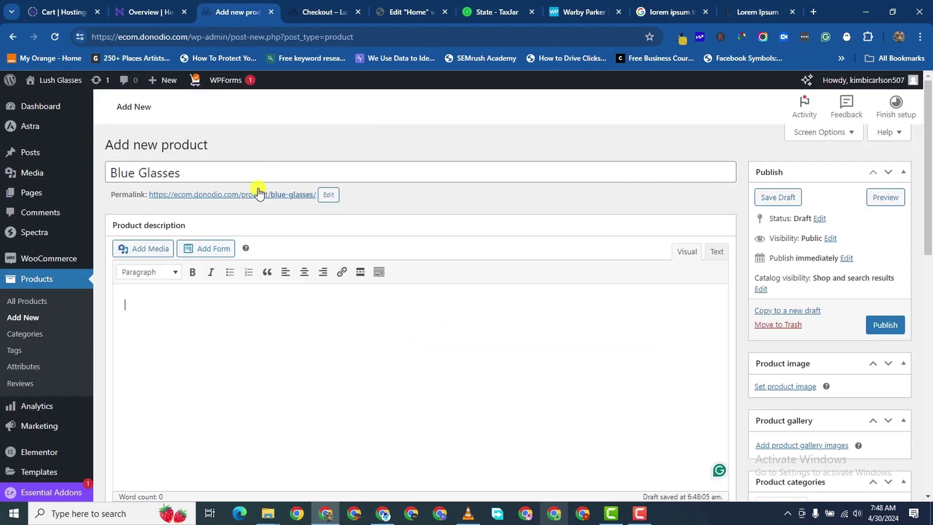
right_click(127, 304)
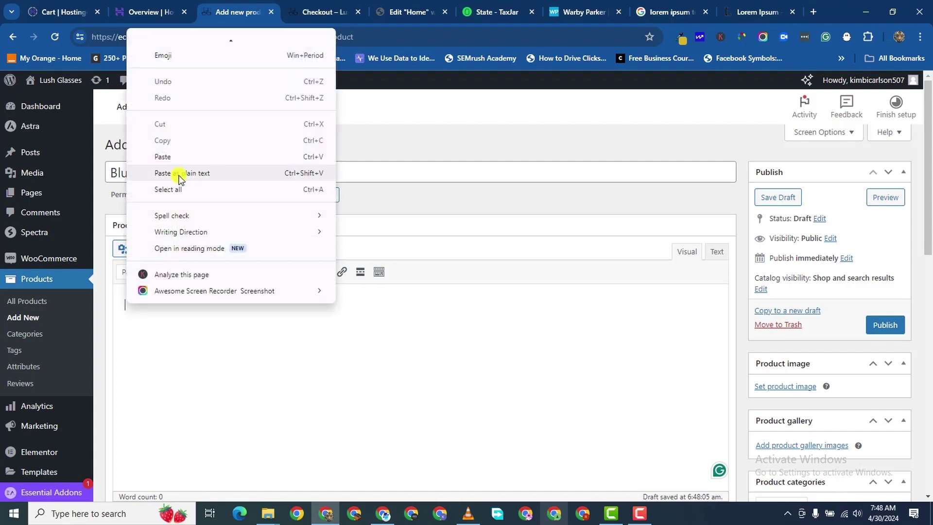
left_click(176, 154)
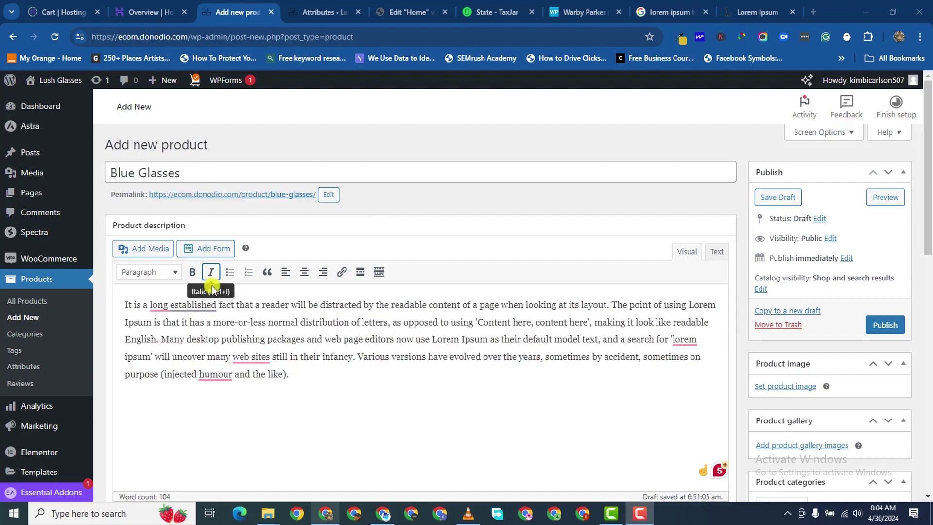
Set the product data type to Variable product and dismiss the hint about adding attributes
scroll(214, 296, "down", 5)
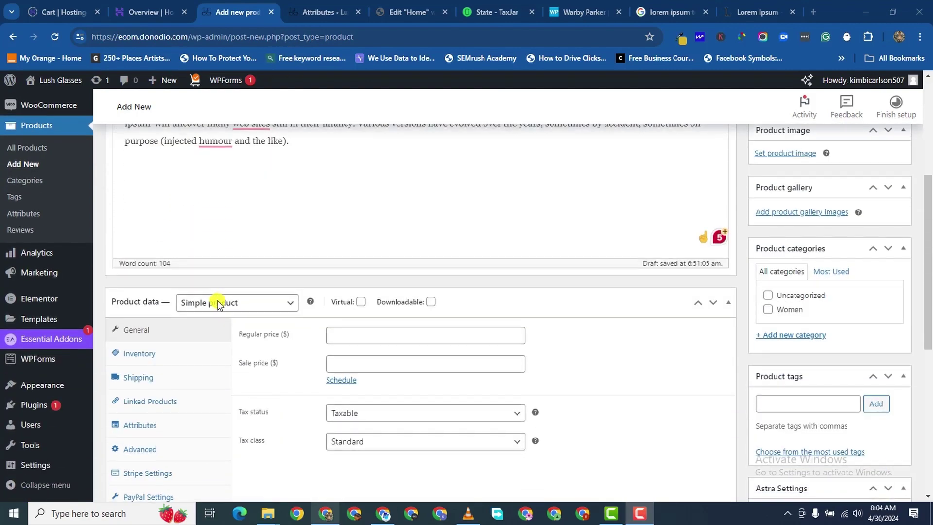
scroll(218, 304, "down", 1)
scroll(239, 258, "up", 3)
scroll(240, 369, "down", 4)
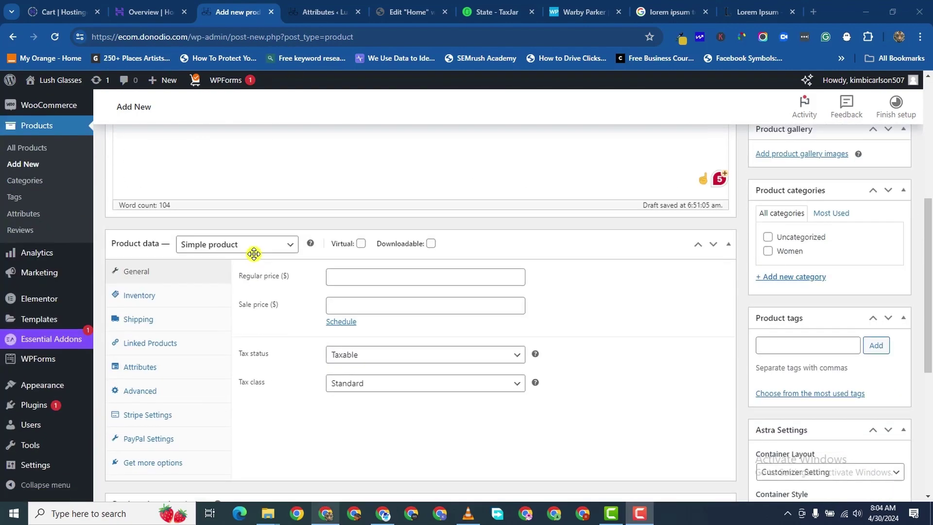
left_click(247, 247)
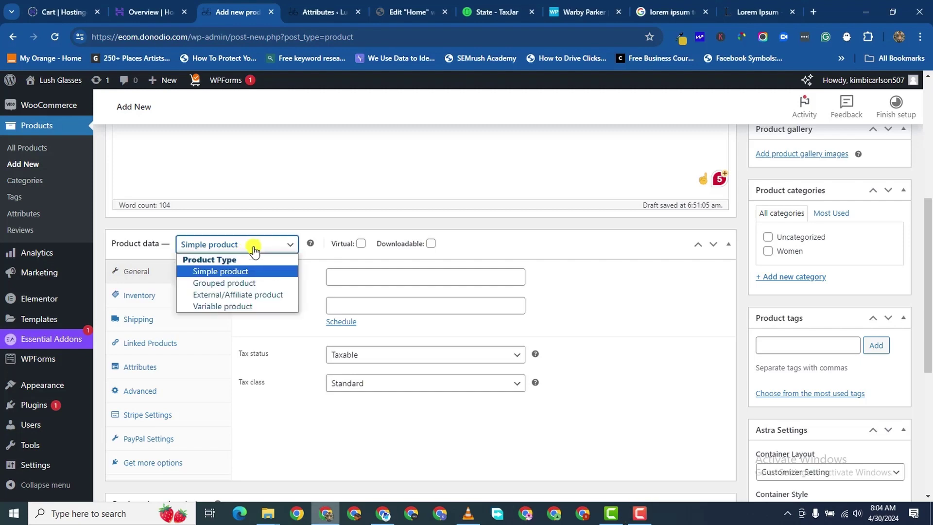
left_click(244, 308)
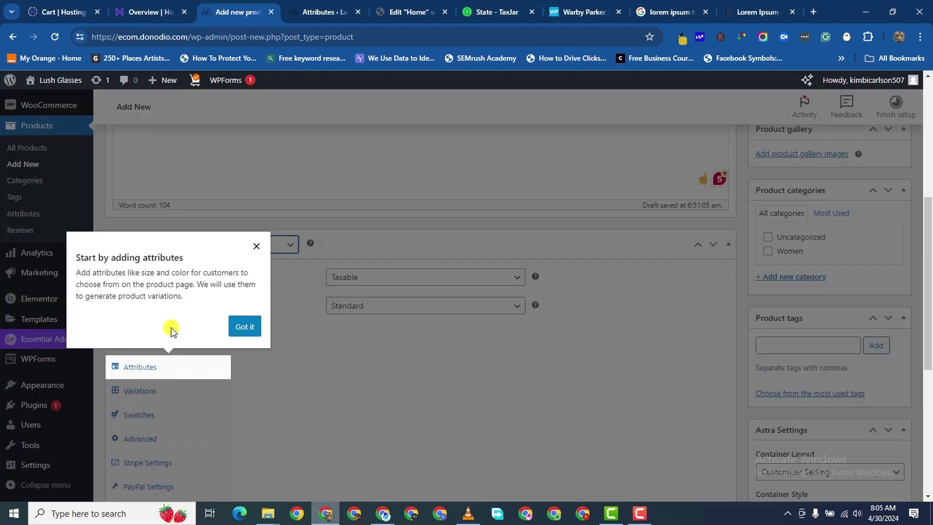
left_click(244, 328)
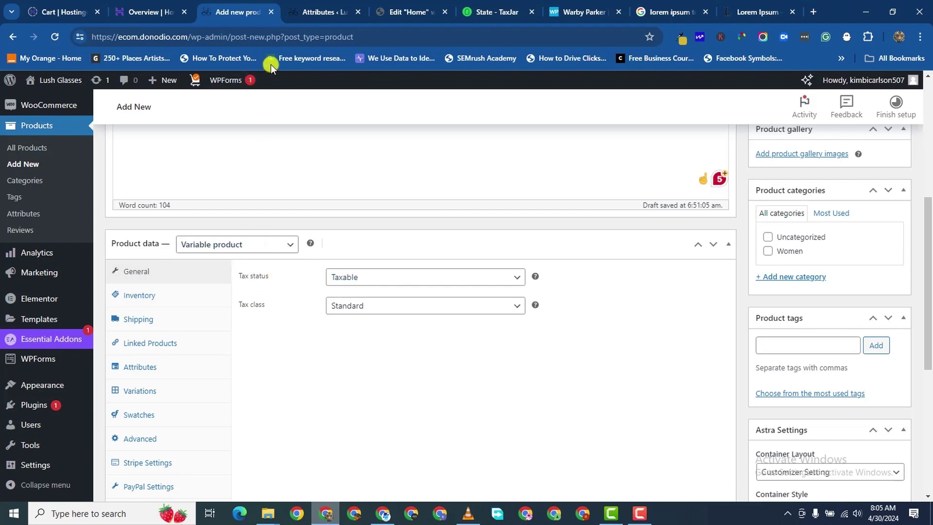
Publish the Blue Glasses product
scroll(564, 199, "down", 2)
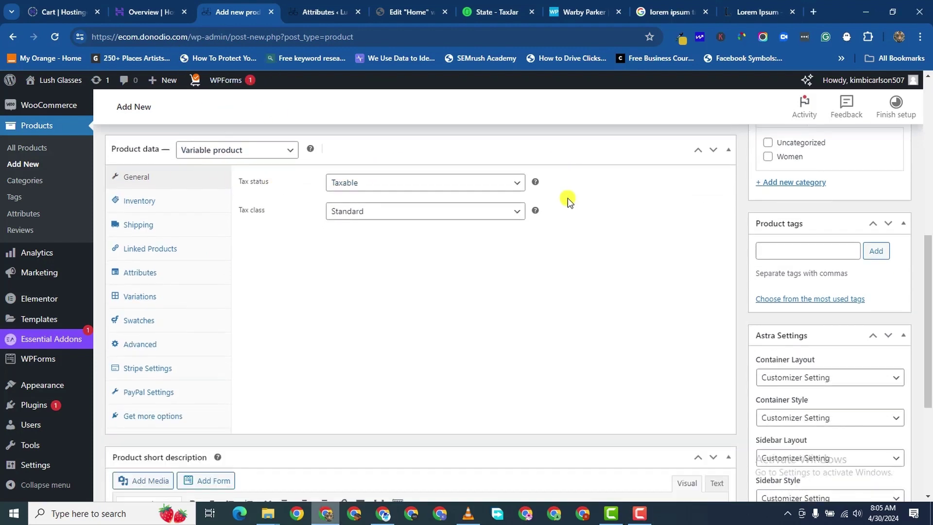
scroll(846, 272, "up", 8)
left_click(880, 322)
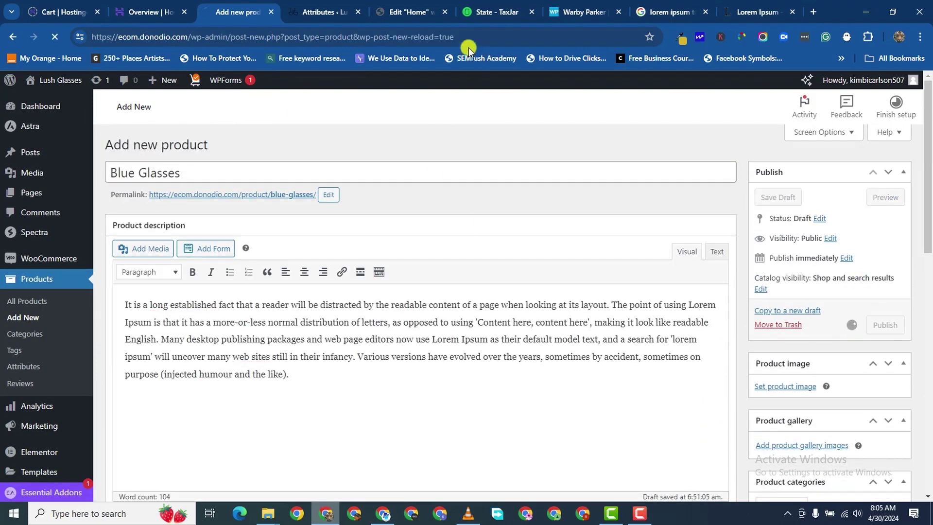
Close the old Attributes tab and open the product Attributes page in a new browser tab
left_click(358, 12)
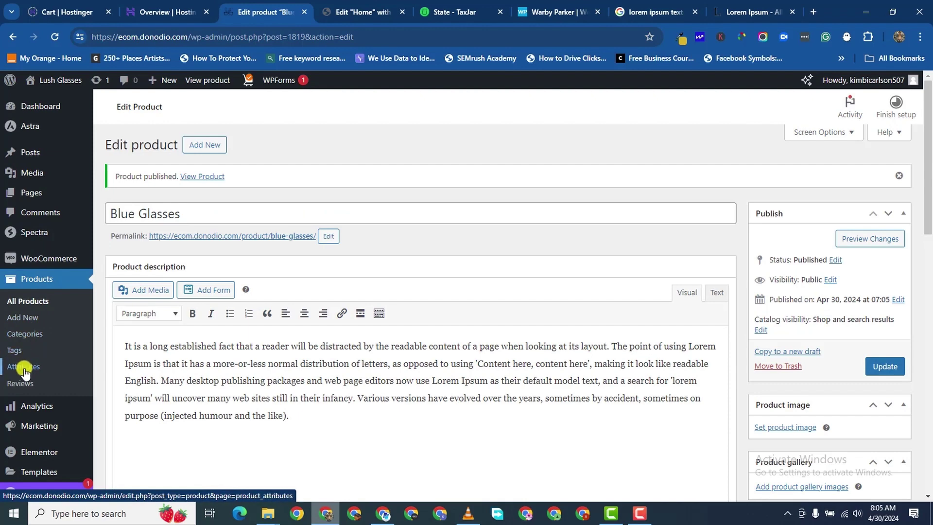
right_click(24, 368)
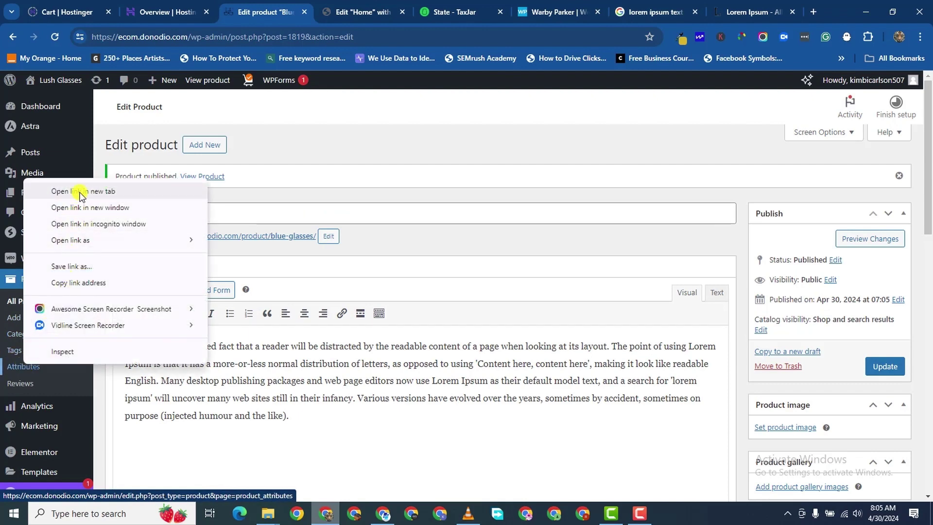
left_click(78, 130)
left_click(323, 12)
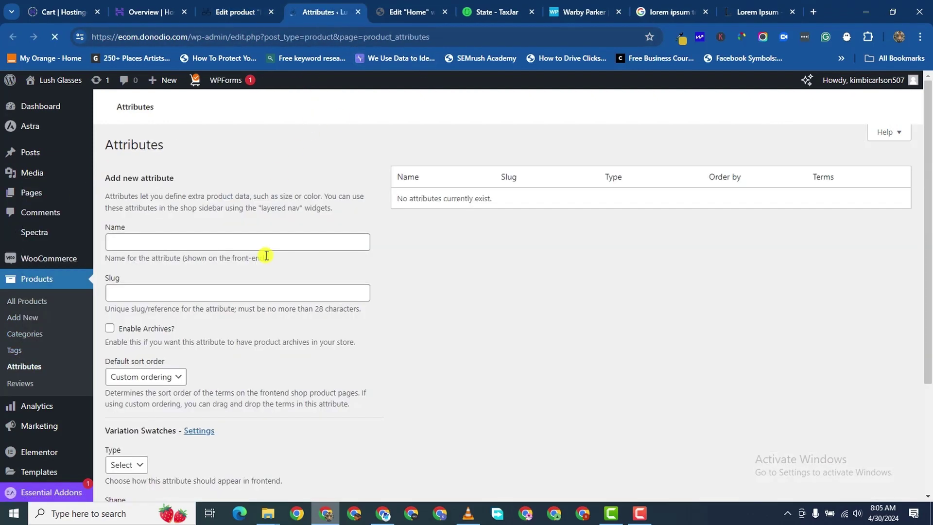
Add a new product attribute named "Color" with the variation swatch type Color
left_click(170, 243)
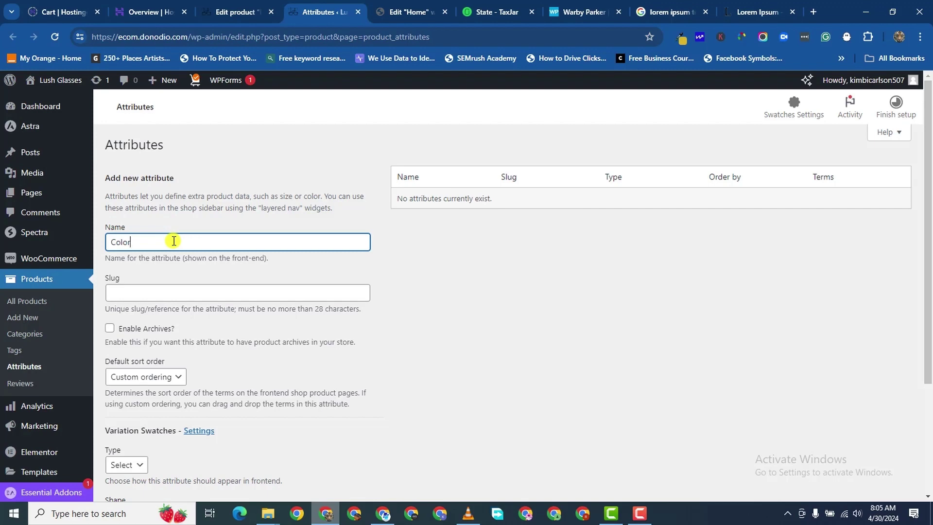
scroll(156, 262, "down", 3)
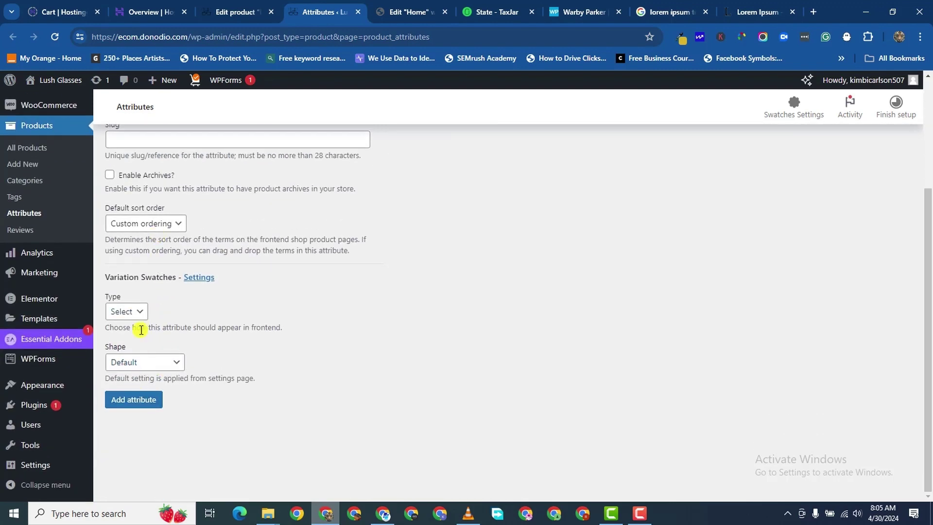
left_click(137, 313)
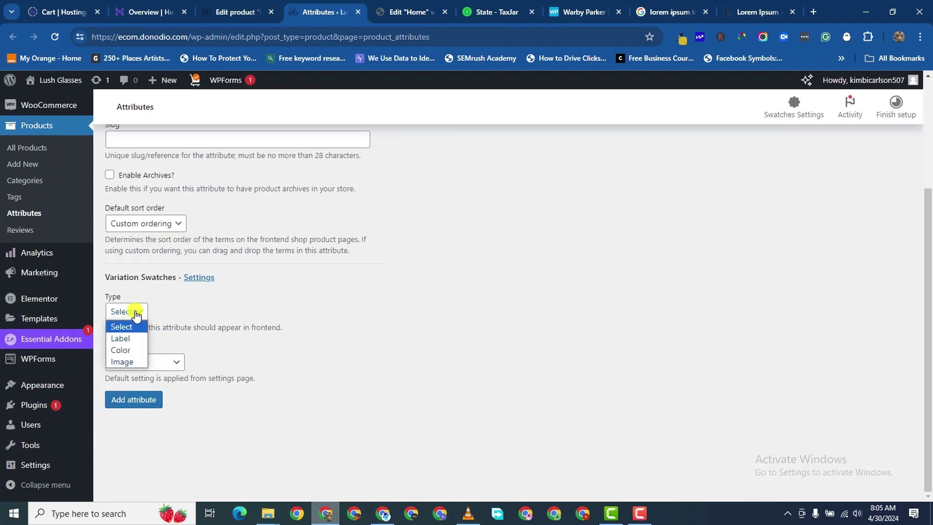
left_click(128, 350)
left_click(146, 400)
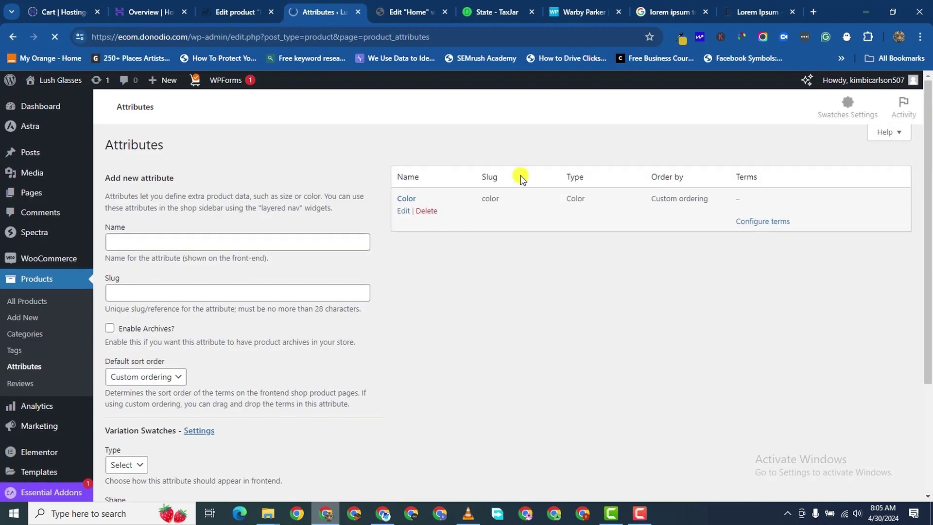
Edit the Color attribute to use the Circle swatch shape and save the update
scroll(413, 246, "down", 1)
scroll(402, 205, "up", 1)
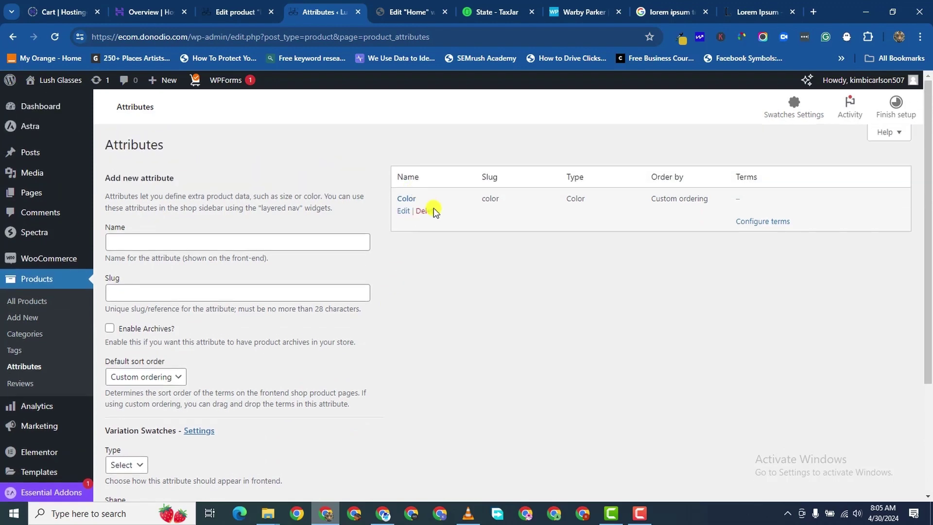
left_click(403, 211)
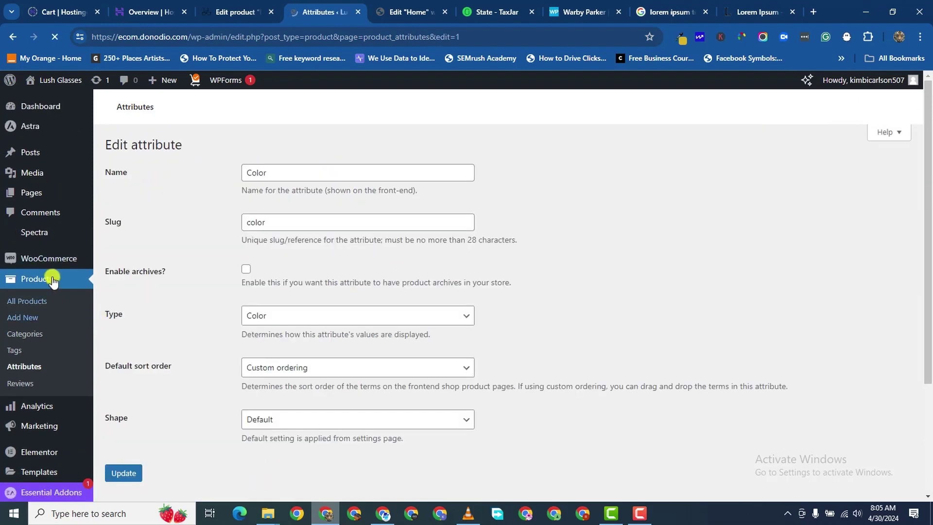
scroll(202, 344, "down", 2)
scroll(194, 344, "up", 2)
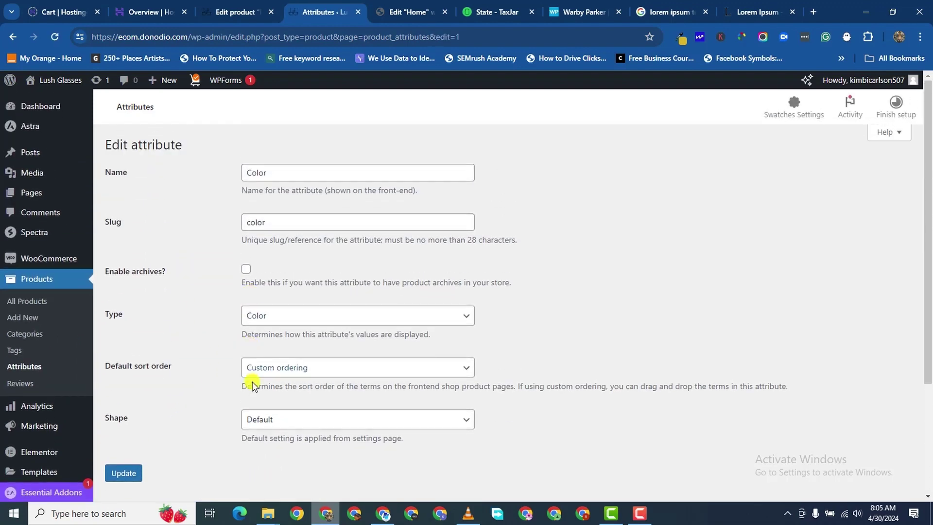
left_click(271, 419)
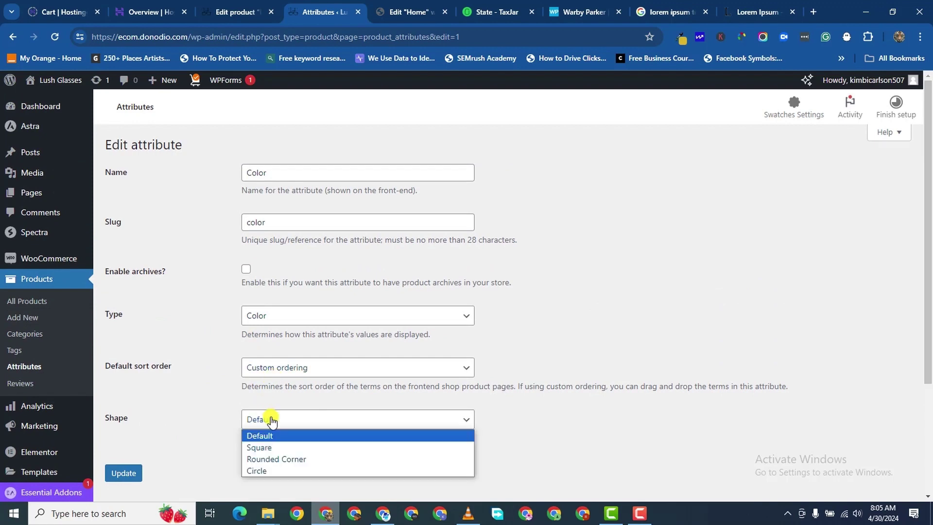
left_click(276, 471)
scroll(252, 431, "down", 2)
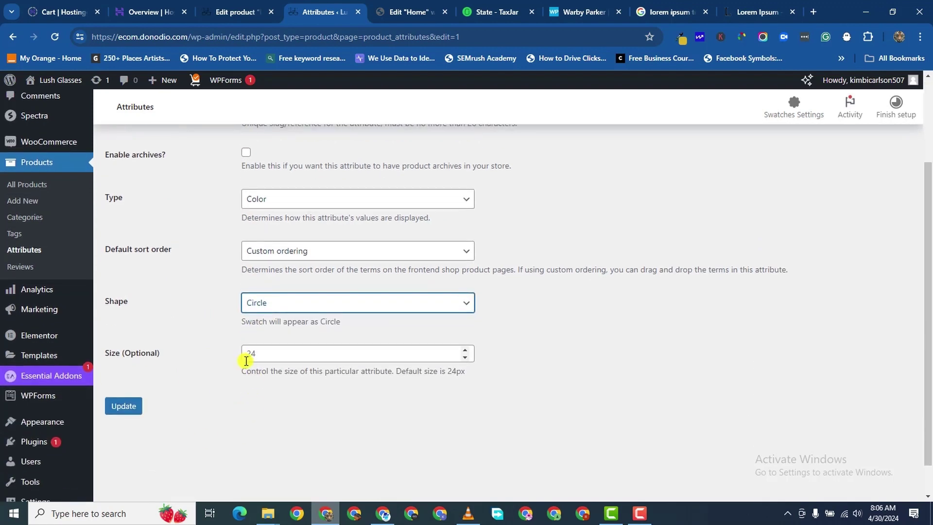
left_click(123, 406)
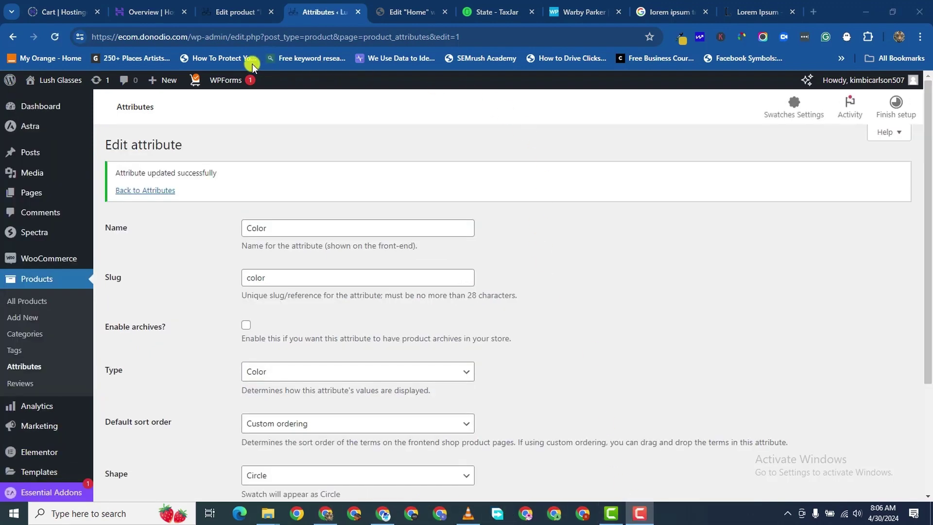
Return to the attributes list and open the term configuration for the Color attribute
scroll(145, 182, "down", 1)
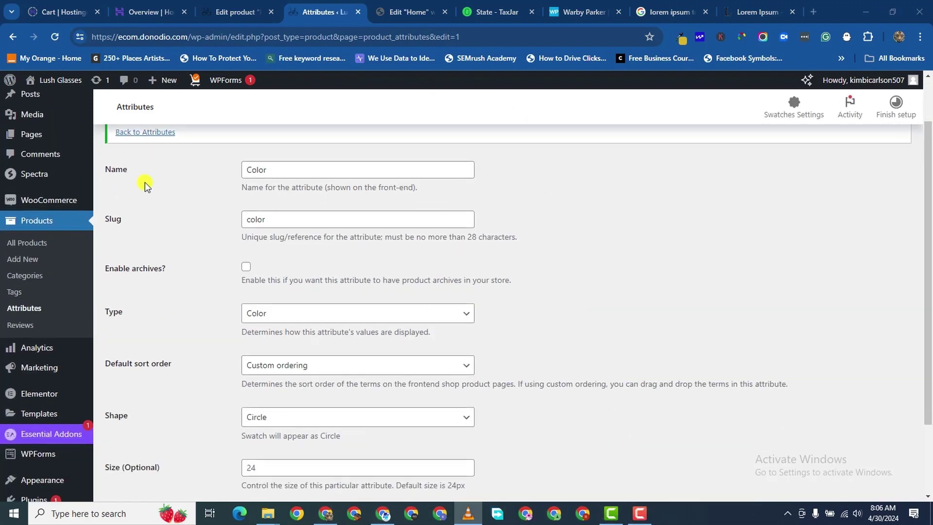
left_click(151, 139)
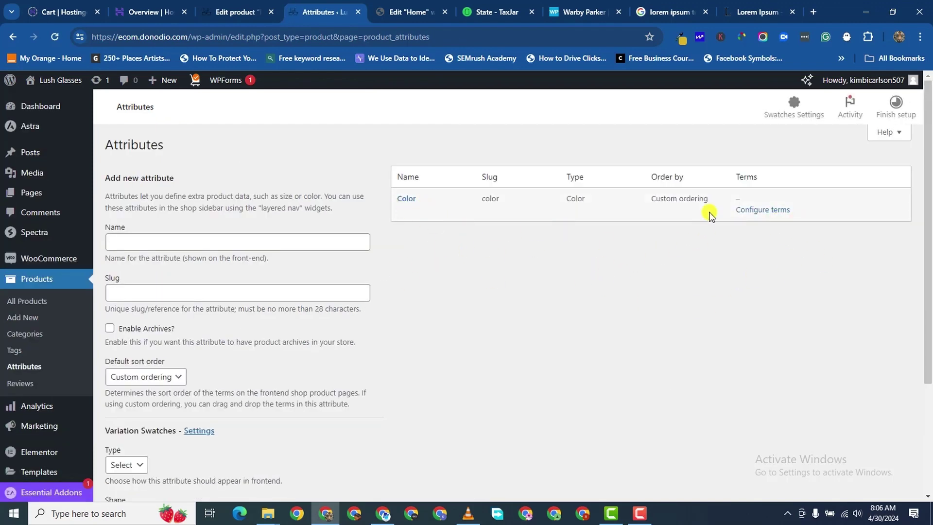
left_click(763, 212)
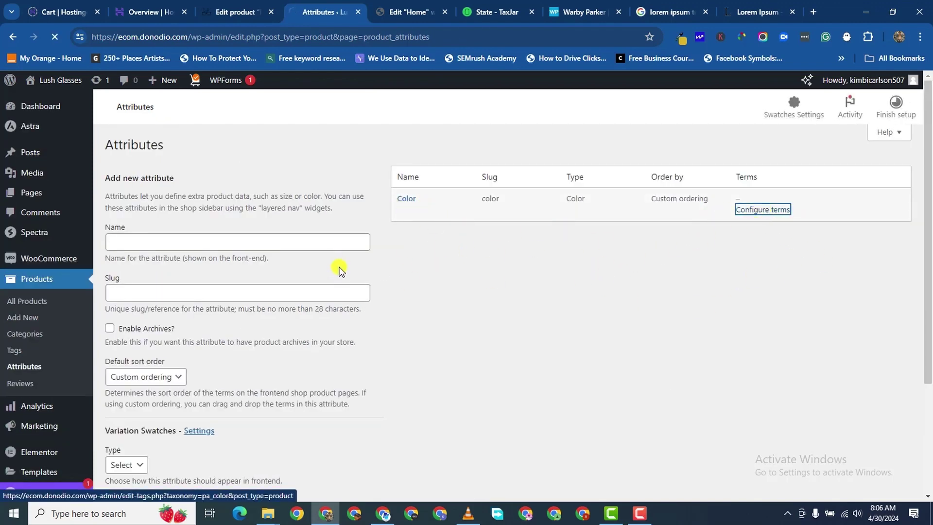
Name the new Color attribute term "Blue" and assign it the preset blue swatch #1e73be
scroll(153, 302, "down", 2)
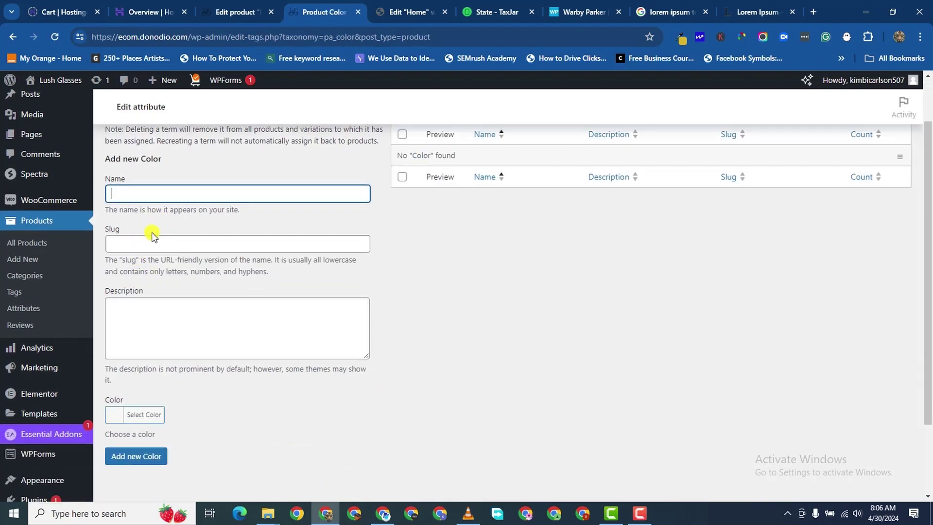
scroll(200, 191, "up", 1)
scroll(201, 190, "up", 1)
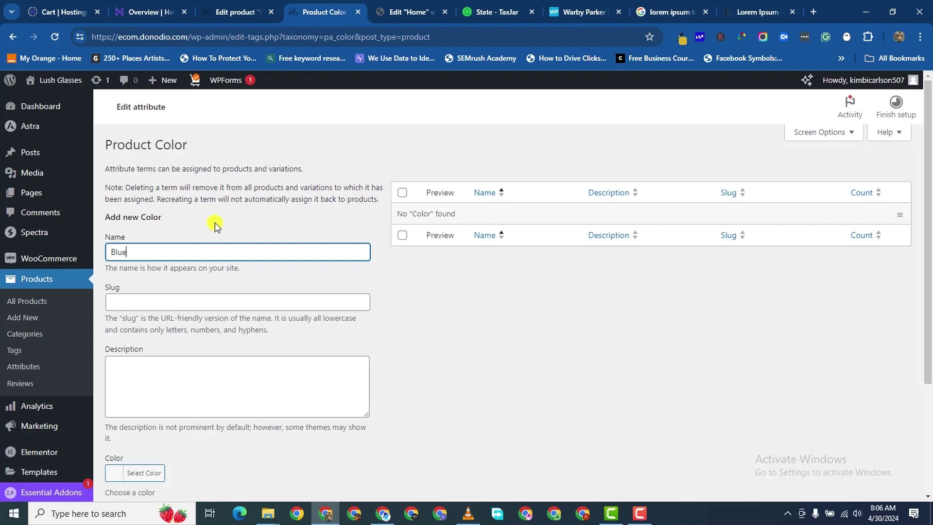
scroll(141, 413, "down", 2)
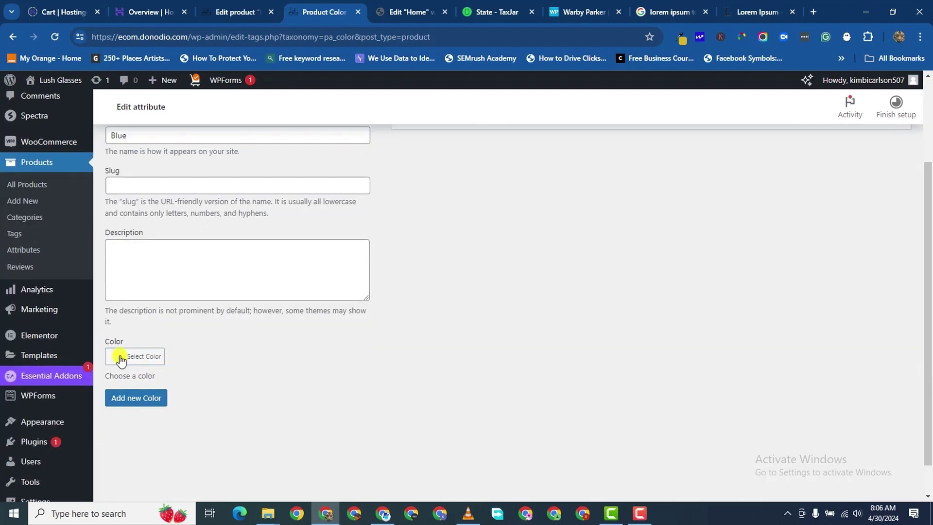
left_click(121, 356)
scroll(199, 427, "down", 1)
left_click(200, 435)
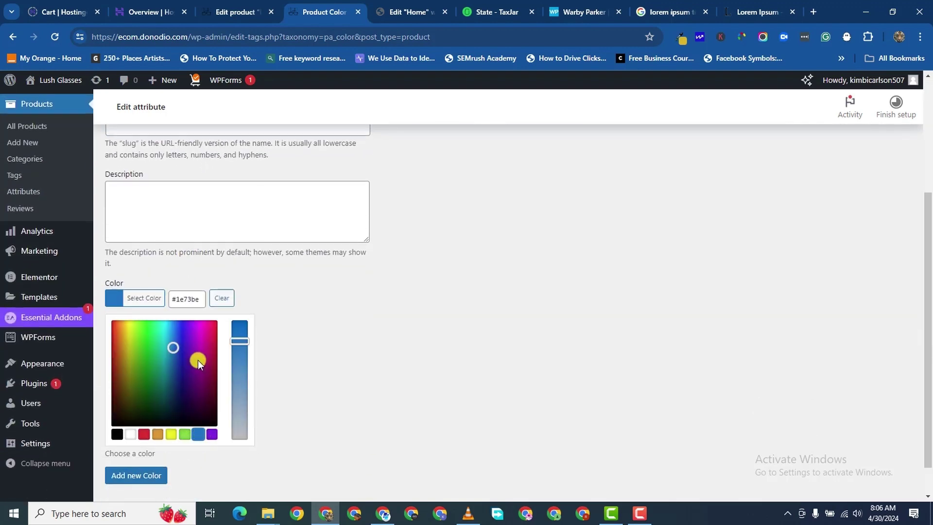
Adjust the Blue term's color to a brighter blue, about #0469e5, and add the term to the Color attribute
left_click_drag(187, 332, 174, 330)
left_click_drag(239, 340, 234, 332)
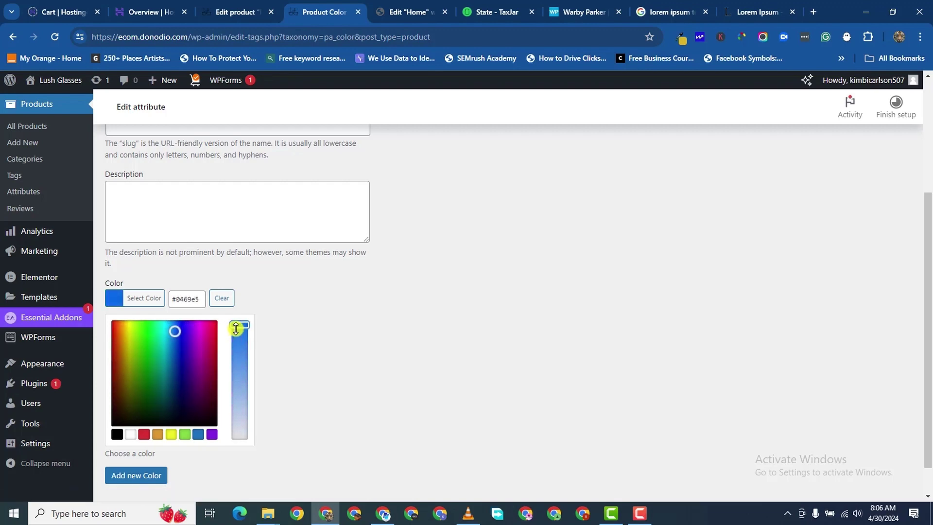
left_click(152, 476)
scroll(271, 297, "up", 2)
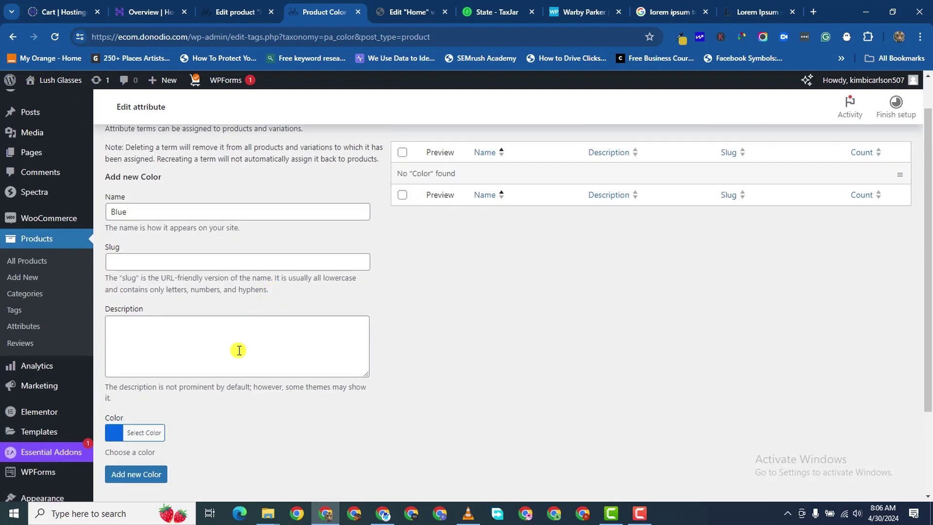
scroll(237, 350, "down", 2)
left_click(144, 364)
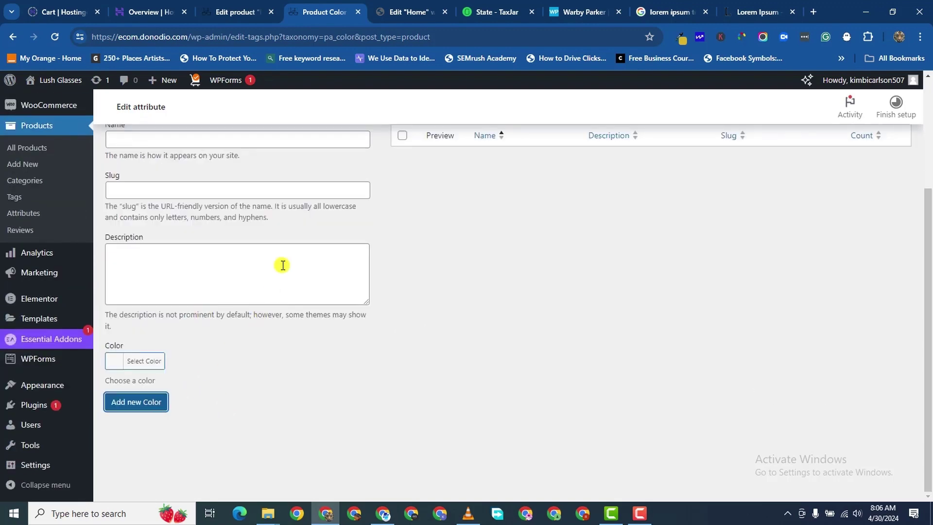
Add a new term named "Black" to the Color attribute, using the preset black swatch
scroll(200, 211, "up", 2)
left_click(141, 260)
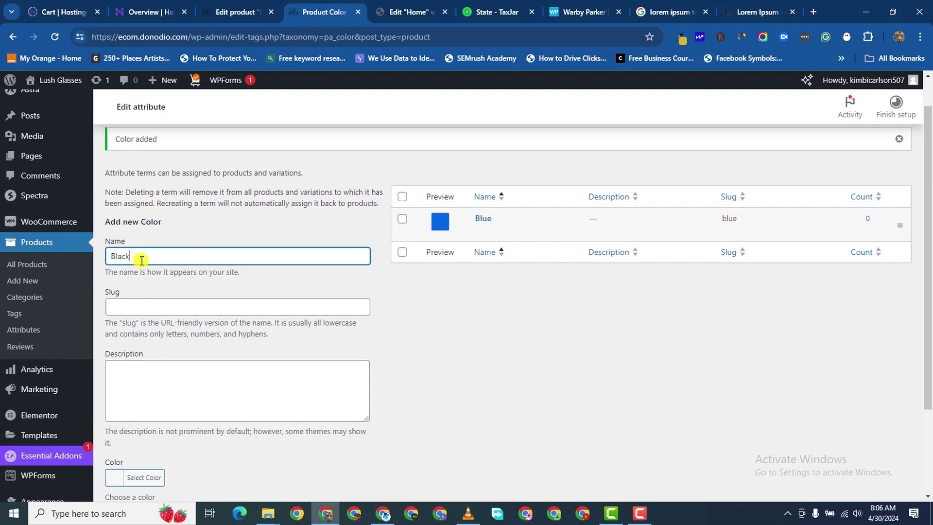
scroll(231, 329, "down", 3)
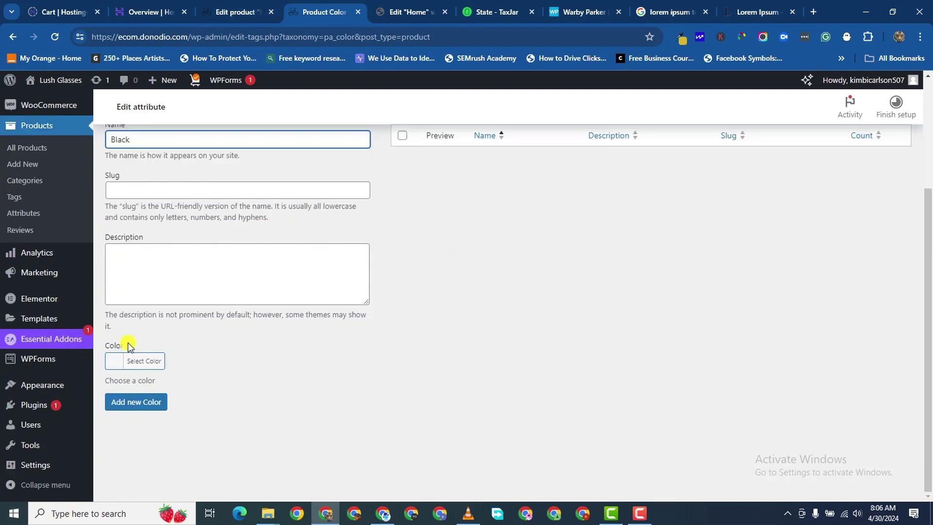
left_click(115, 359)
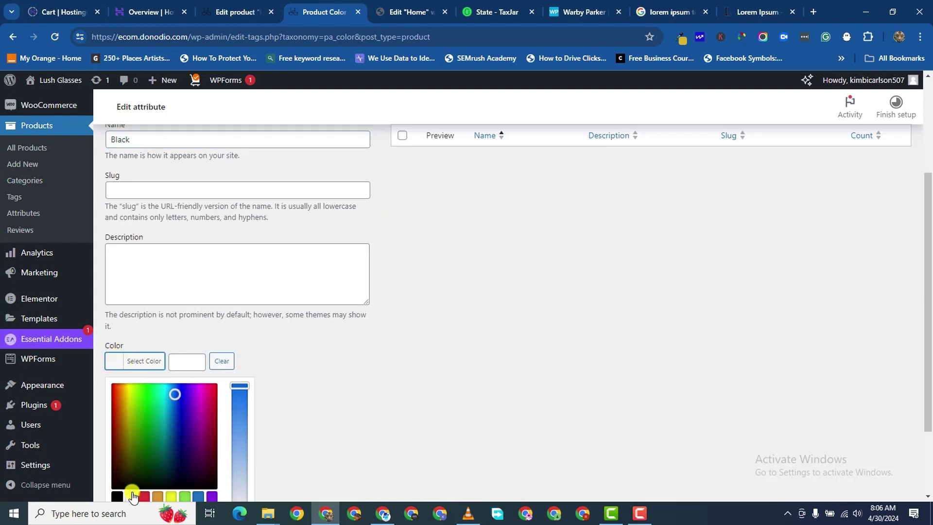
left_click(117, 495)
scroll(302, 321, "down", 1)
left_click(303, 339)
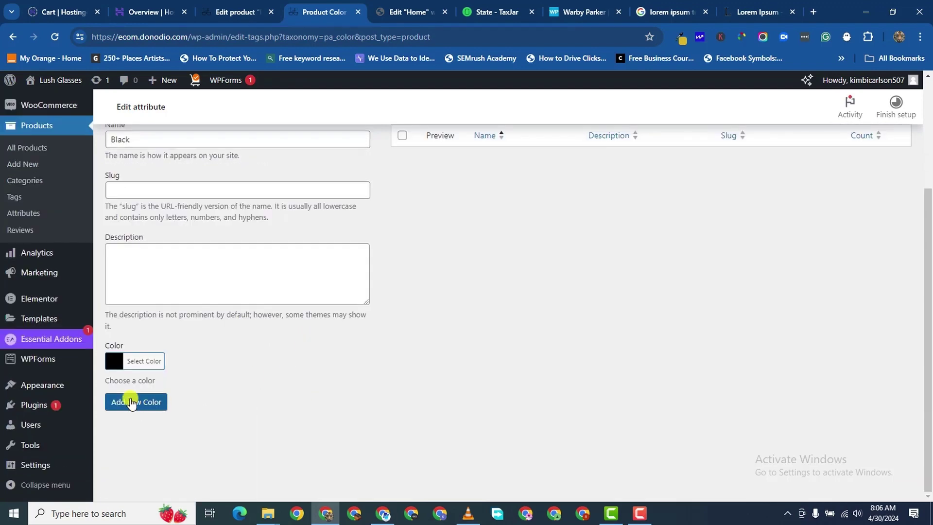
left_click(132, 400)
Add a new term named "White" to the Color attribute with the color #ffffff
scroll(233, 331, "down", 1)
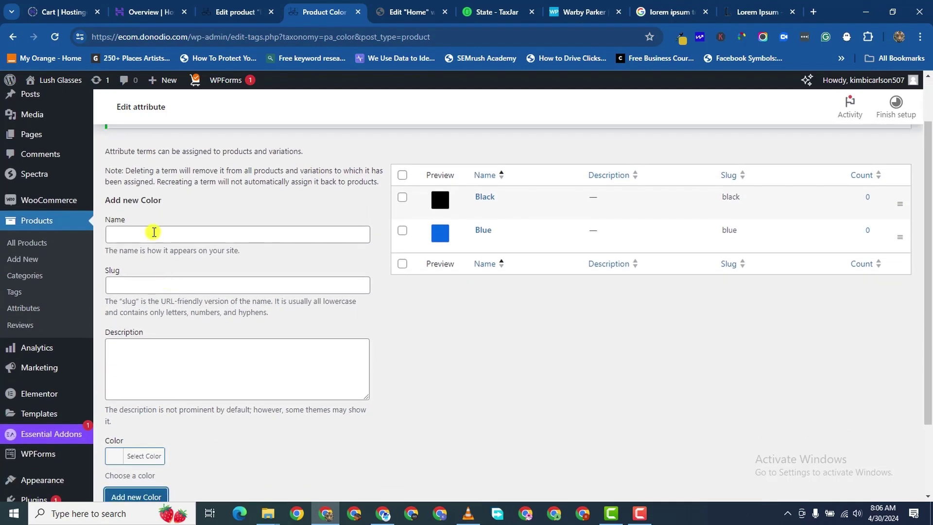
left_click(166, 224)
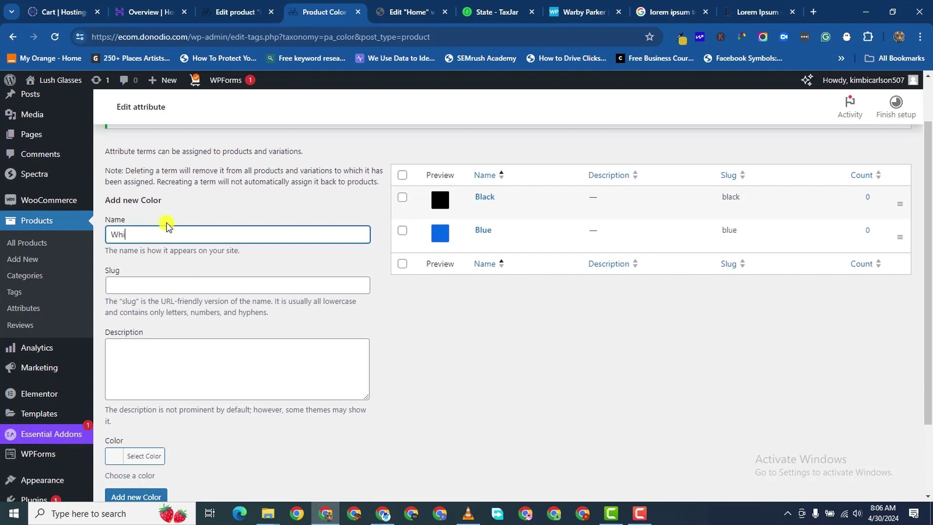
scroll(220, 377, "down", 2)
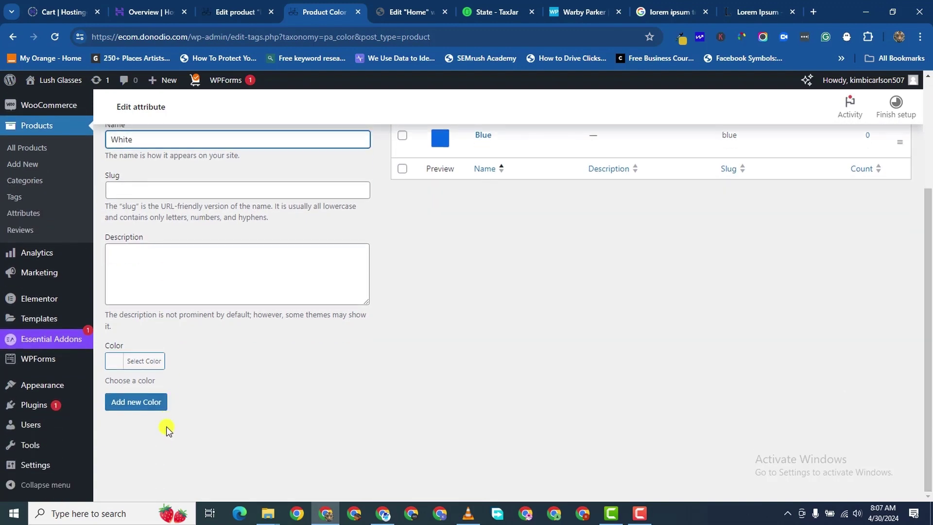
left_click(123, 362)
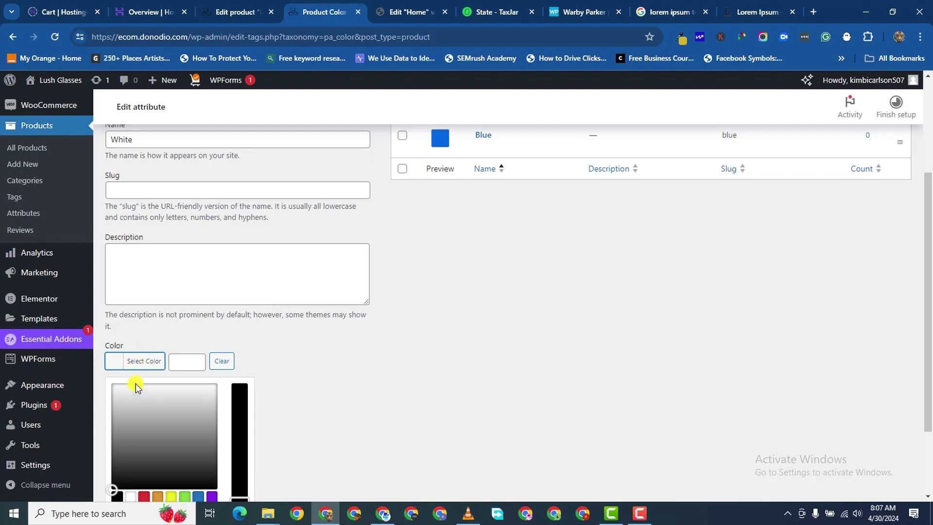
scroll(123, 448, "down", 2)
left_click(129, 398)
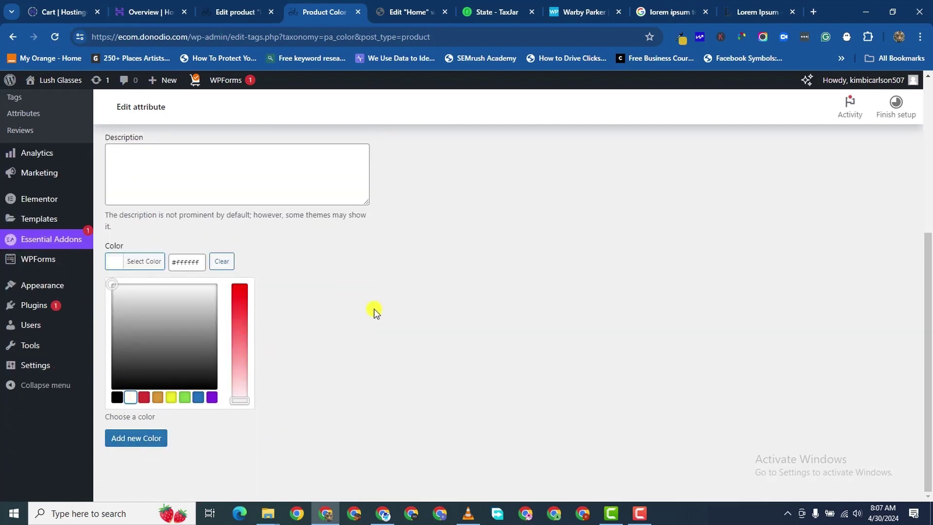
left_click(329, 326)
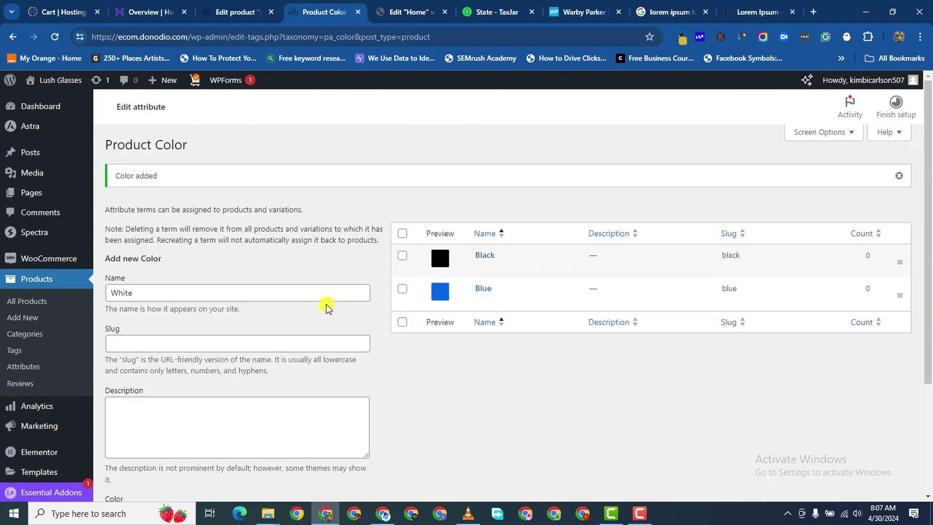
left_click(125, 428)
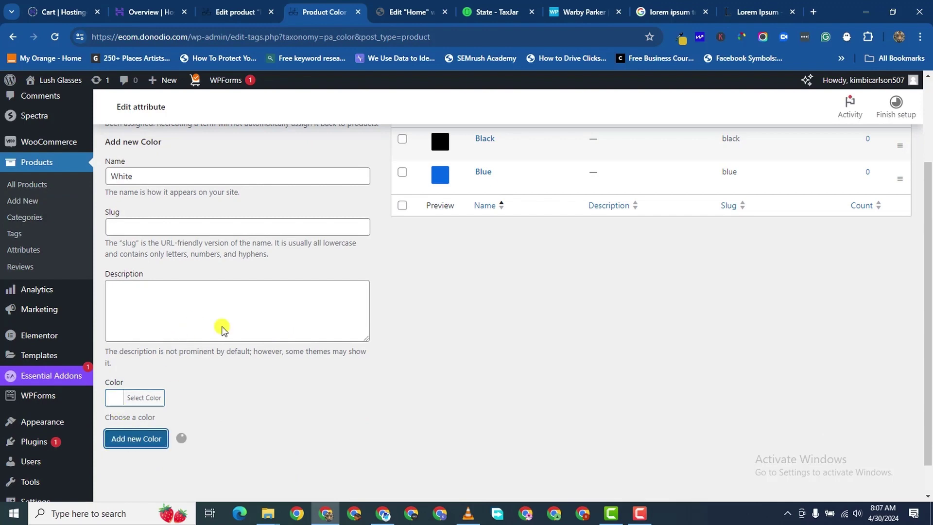
Add a new term named "Red" to the Color attribute, using the preset red swatch
left_click(165, 254)
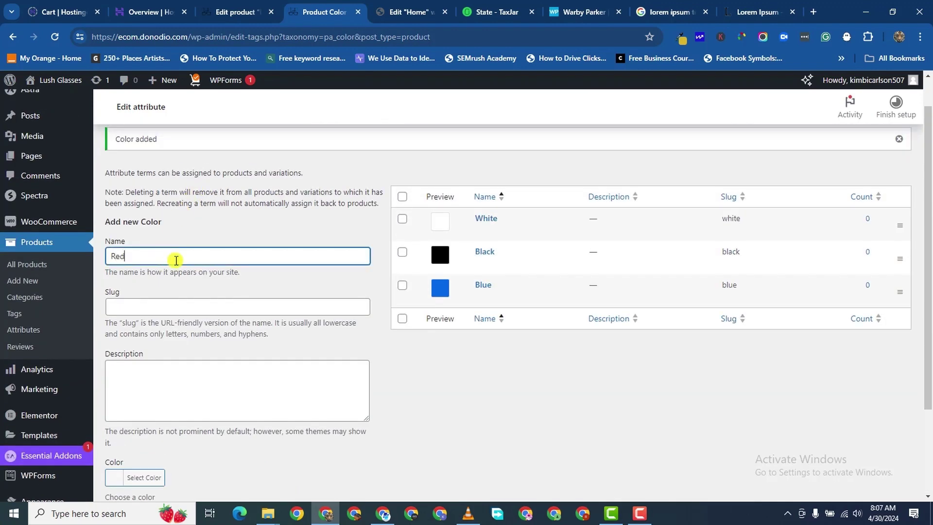
type("Red")
scroll(176, 260, "down", 2)
left_click(131, 361)
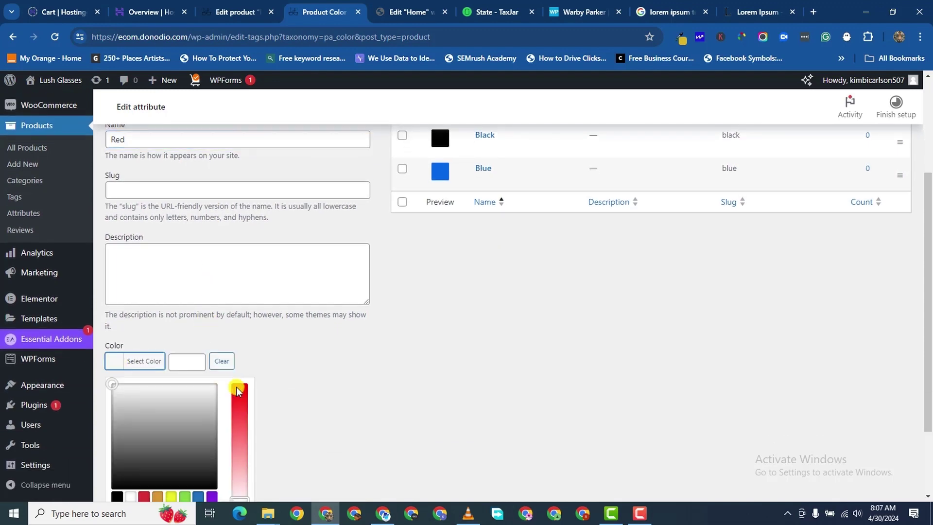
scroll(156, 442, "down", 2)
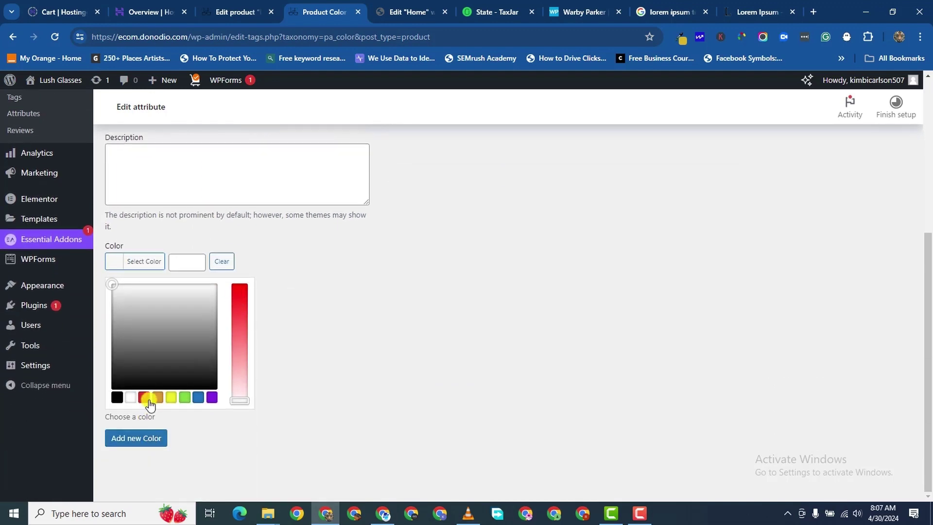
left_click(144, 397)
left_click(129, 436)
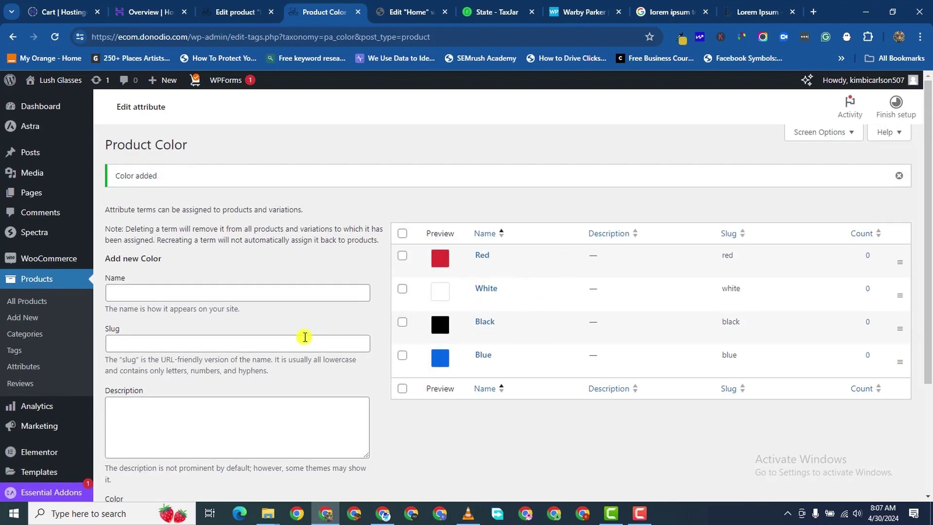
Review the frame colors in the "Women_s Eyeglasses _ Warby Parker" image folder and return to the Product Color page in Chrome
scroll(304, 336, "down", 2)
mouse_move(268, 512)
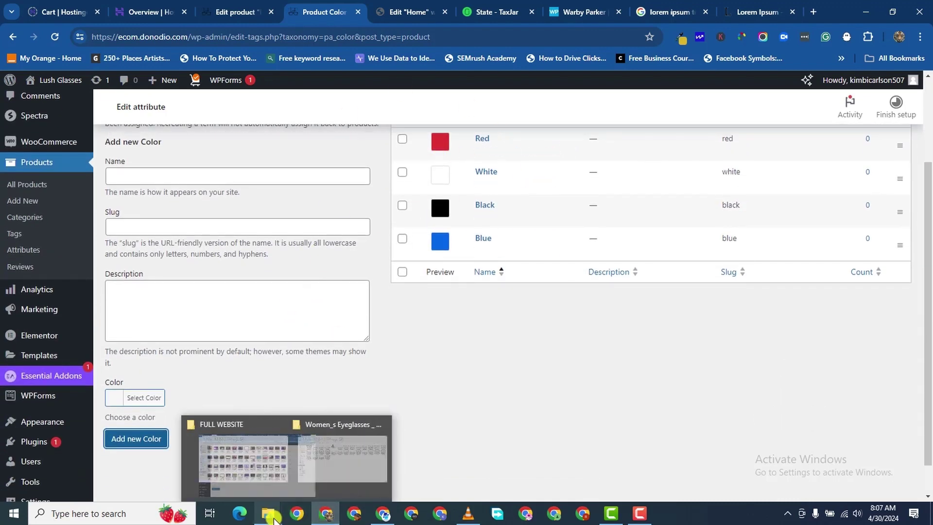
left_click(297, 462)
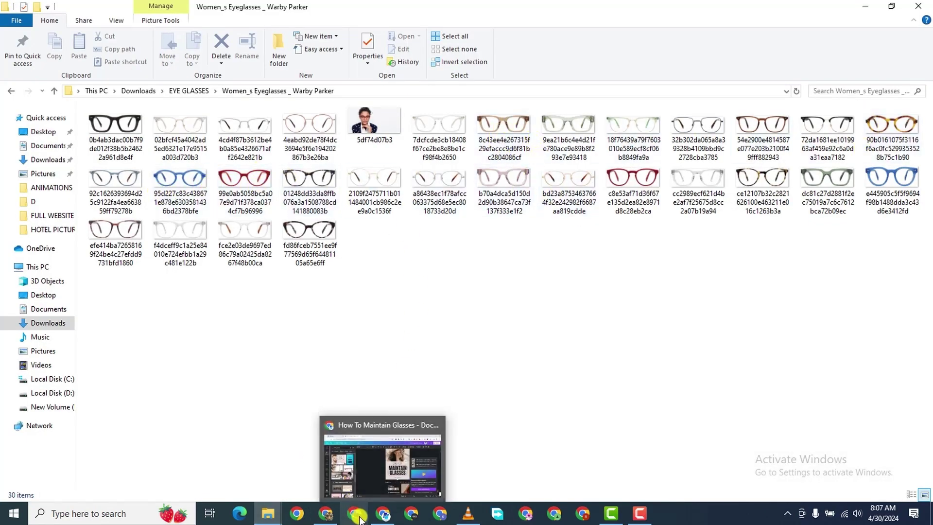
mouse_move(325, 510)
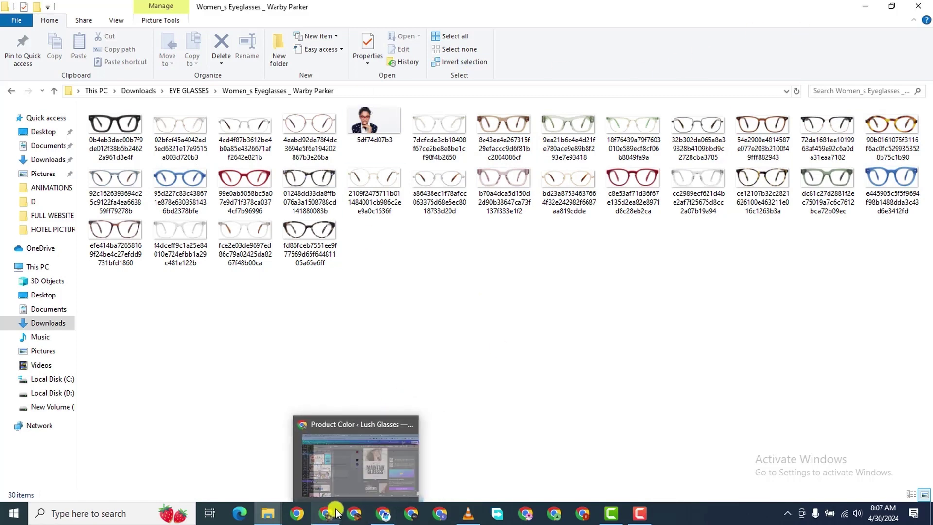
left_click(340, 461)
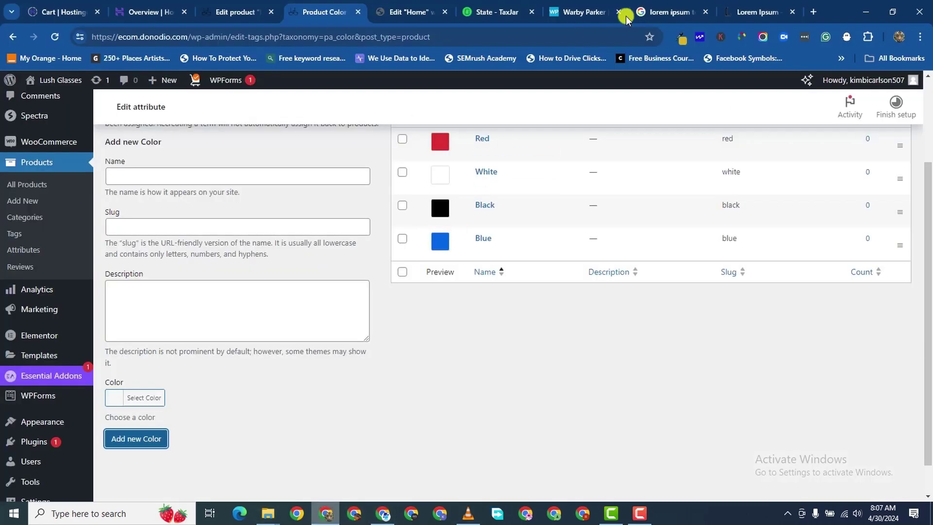
Search Google for "brown hex code" in a new browser tab
left_click(814, 11)
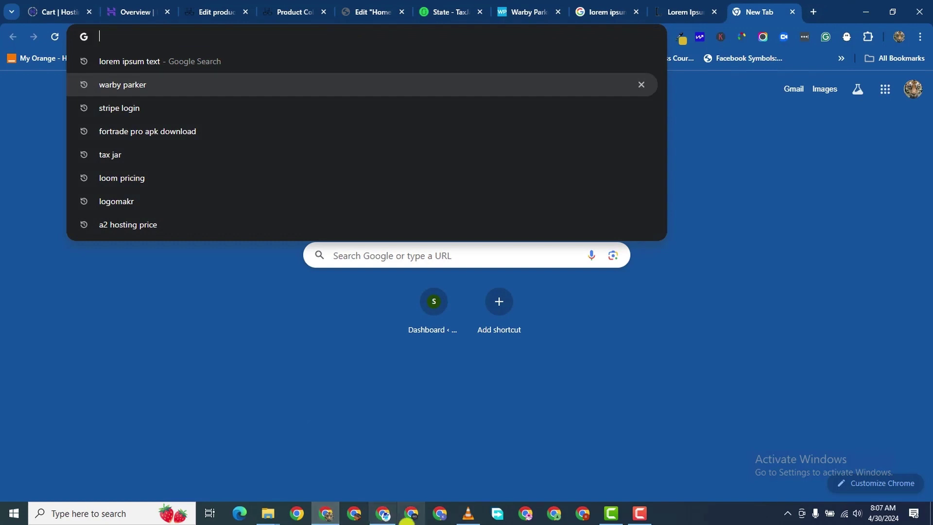
left_click(630, 507)
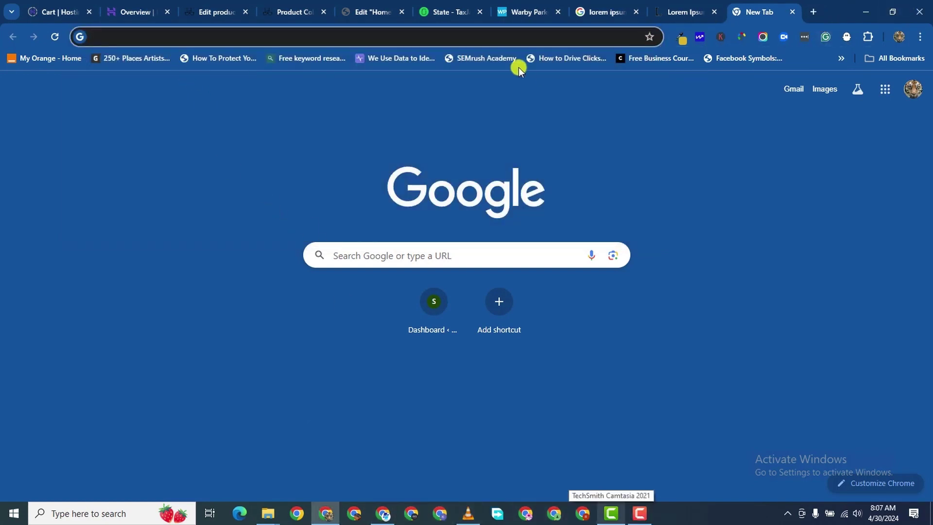
left_click(439, 37)
type("br")
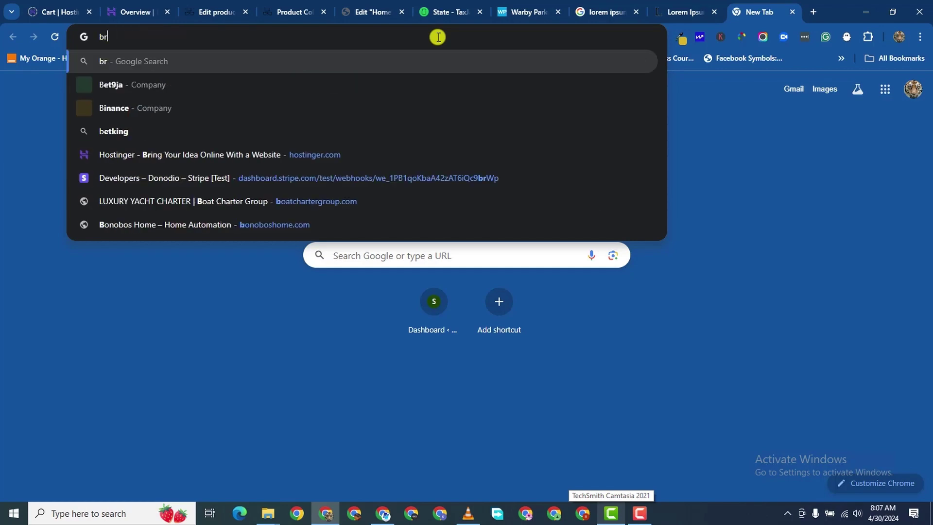
type("own hex code")
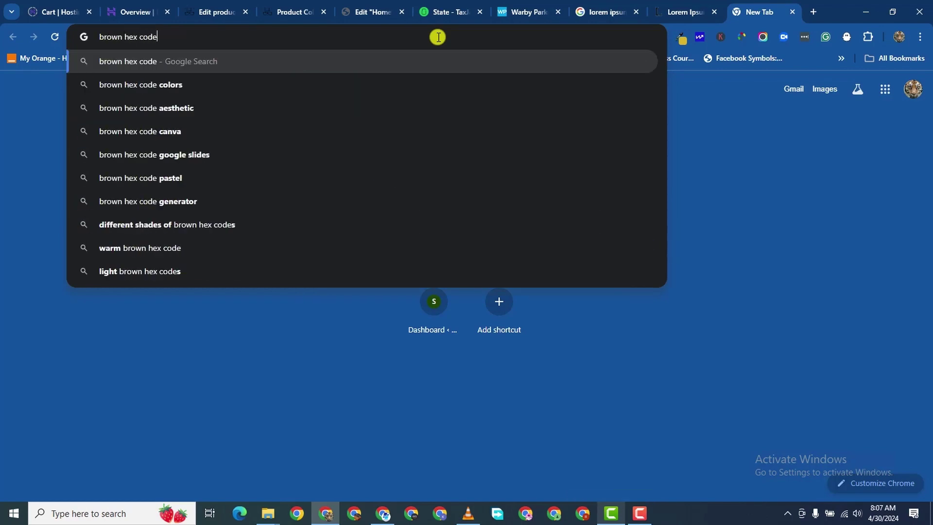
key("Return")
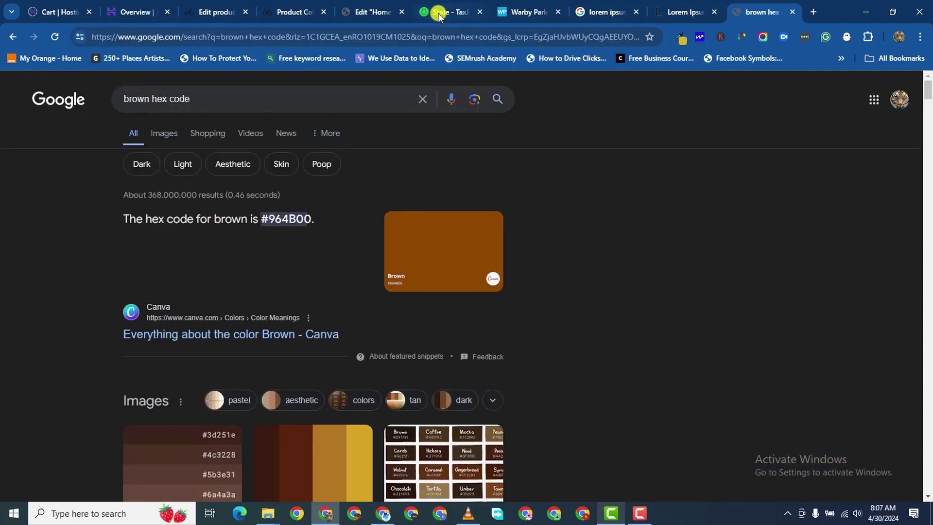
Copy the brown hex code #964B00 from the search result and switch back to the Blue Glasses product page
scroll(465, 191, "down", 5)
scroll(322, 254, "up", 5)
left_click(423, 246)
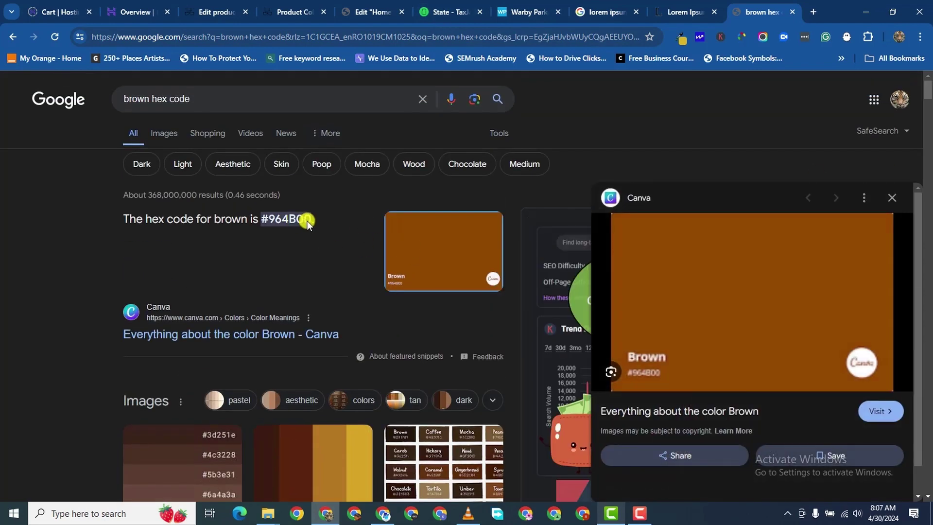
right_click(296, 219)
left_click(256, 256)
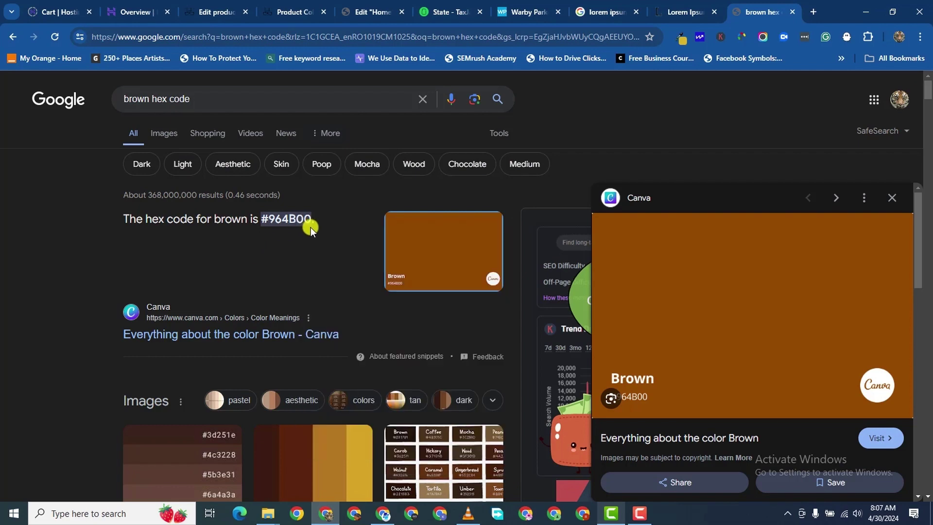
left_click_drag(299, 219, 261, 219)
right_click(269, 220)
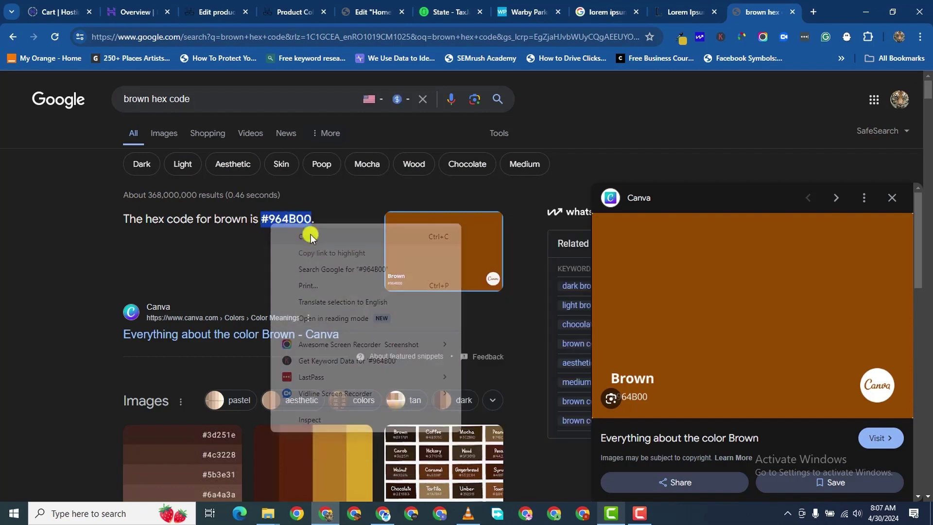
left_click(308, 235)
left_click(225, 15)
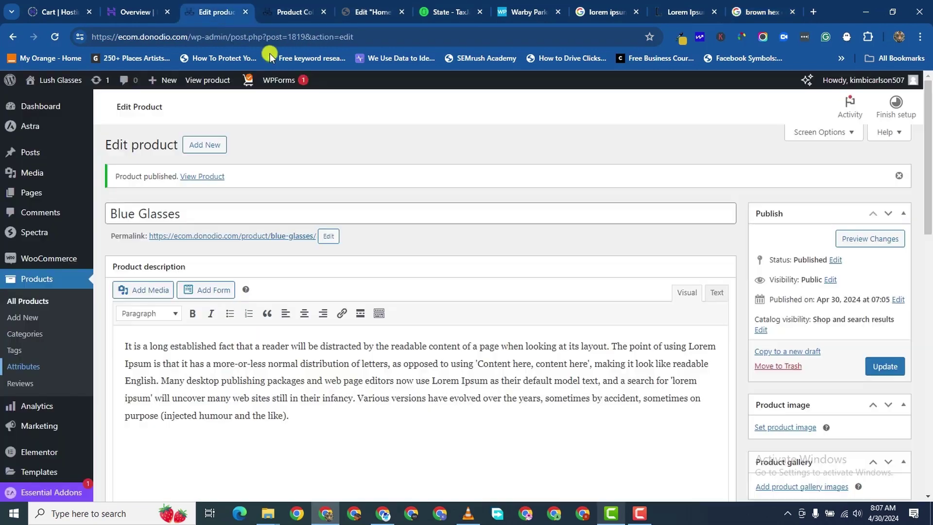
Add a new term named "Brown" to the Color attribute, using the copied hex code #964B00 as its swatch color
left_click(280, 15)
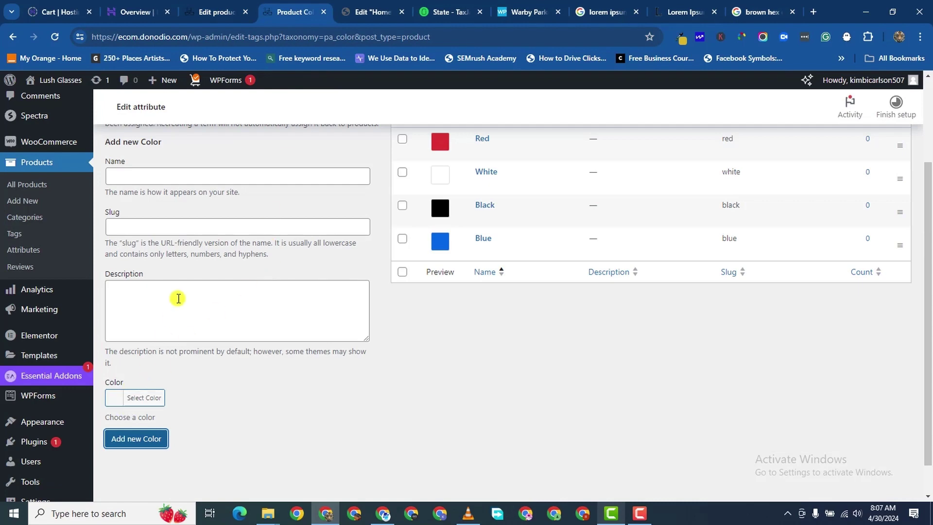
scroll(206, 240, "up", 3)
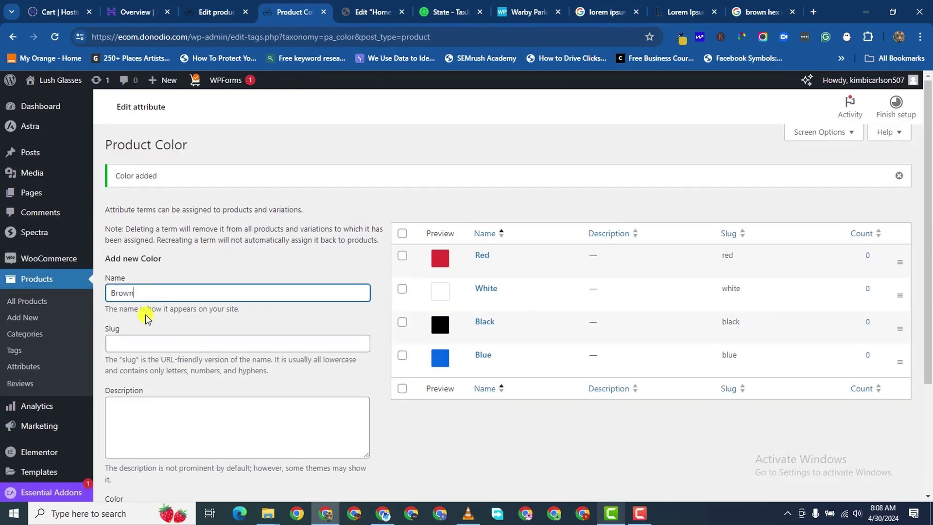
scroll(152, 342, "down", 3)
left_click(140, 364)
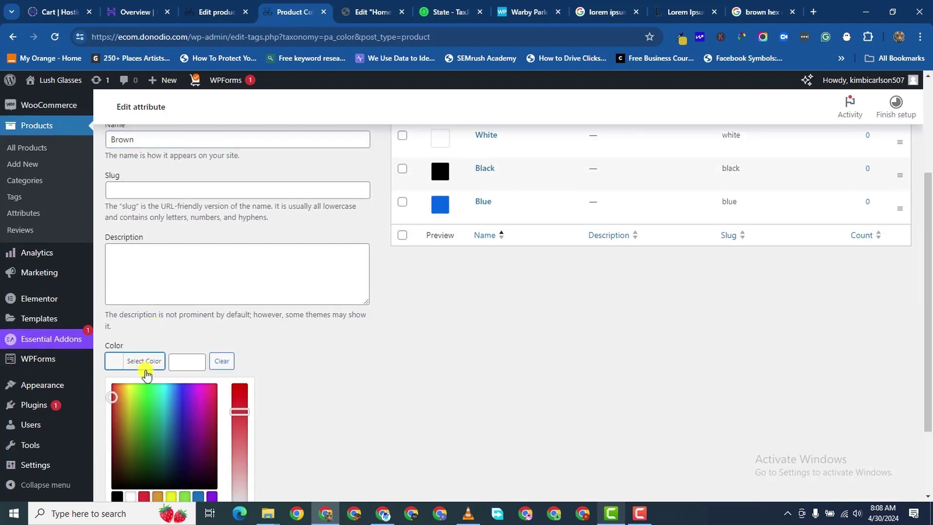
scroll(166, 464, "down", 2)
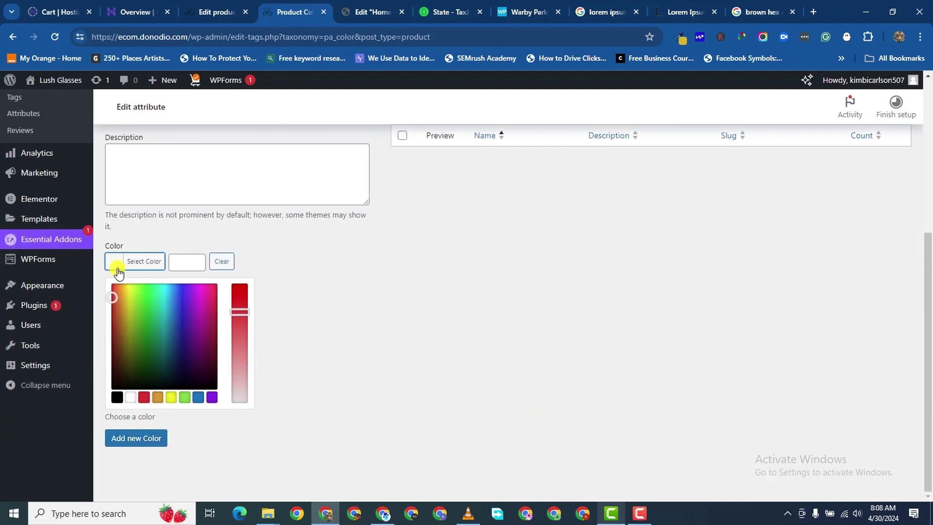
right_click(181, 263)
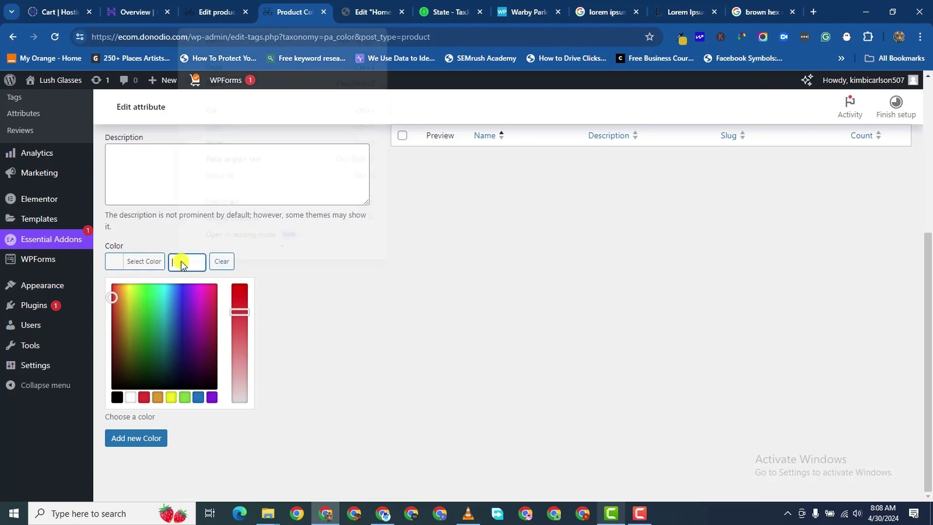
left_click(215, 150)
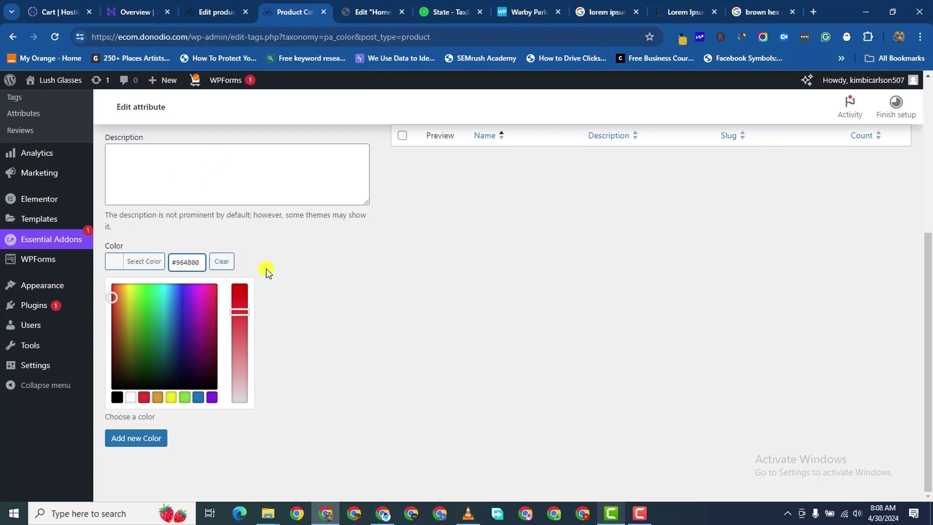
key("Return")
scroll(317, 342, "up", 2)
scroll(323, 208, "up", 3)
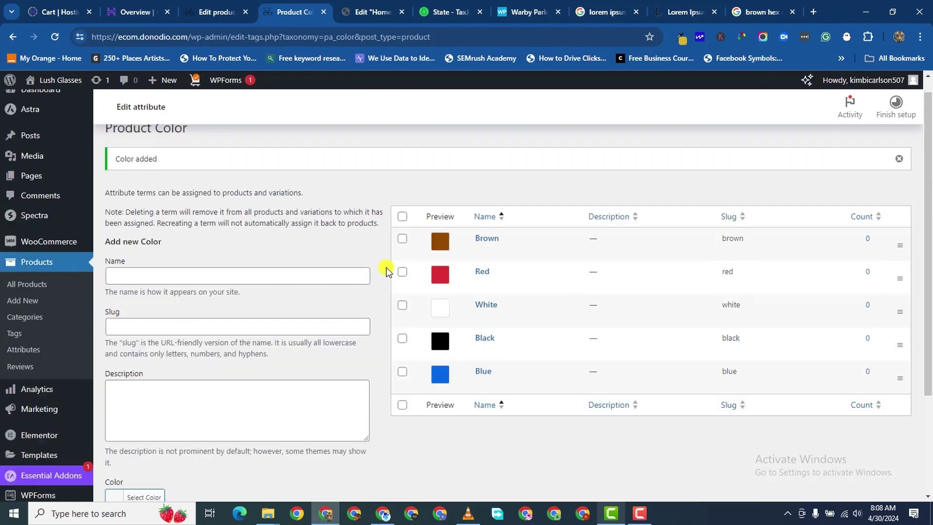
scroll(458, 204, "down", 2)
scroll(167, 406, "up", 2)
scroll(258, 297, "down", 1)
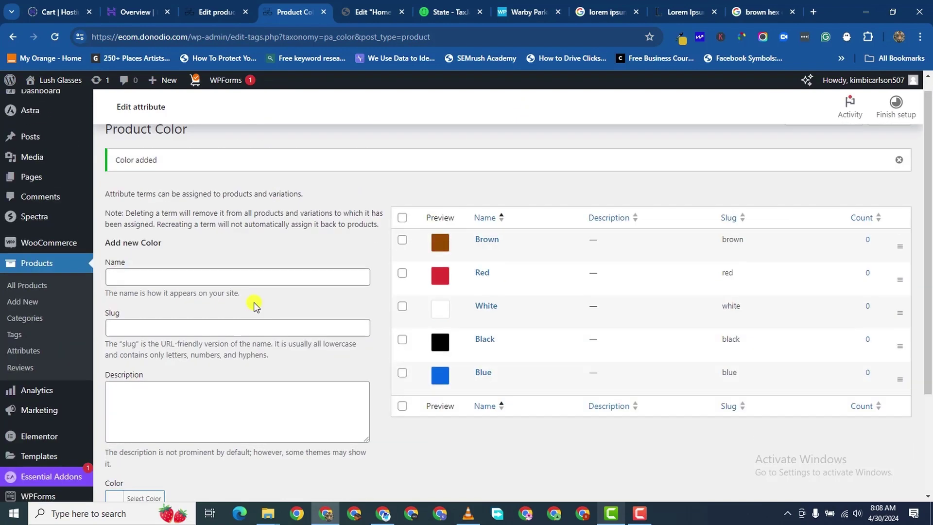
scroll(365, 210, "up", 1)
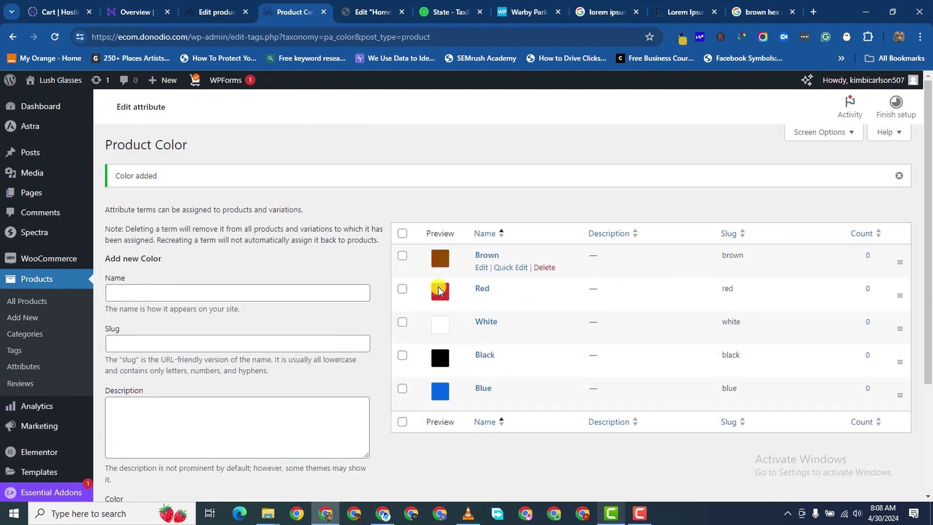
scroll(316, 270, "down", 2)
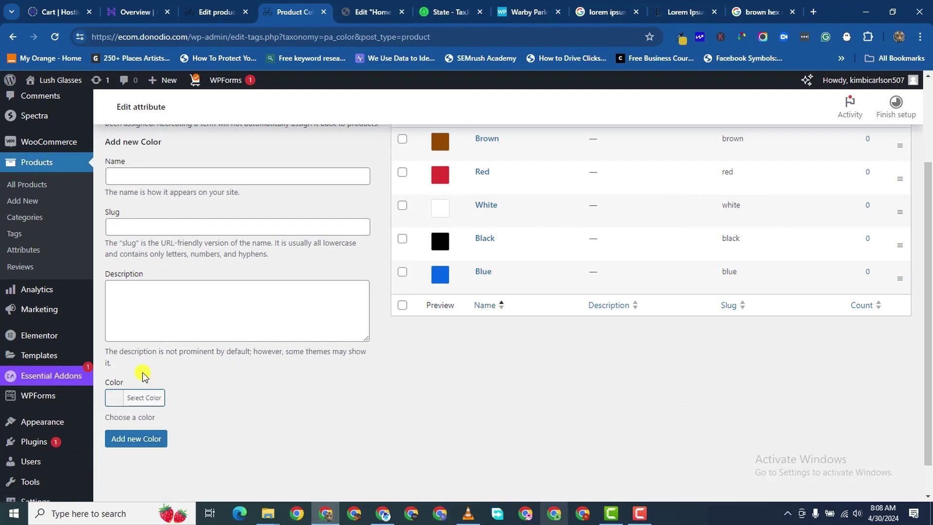
Switch back to the Blue Glasses product page and update the product
left_click(218, 12)
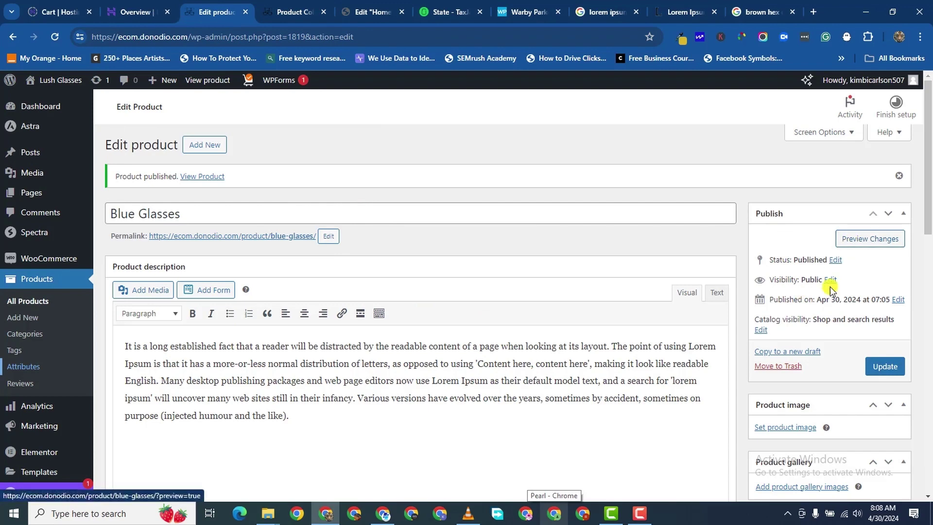
scroll(845, 284, "down", 3)
scroll(801, 240, "up", 3)
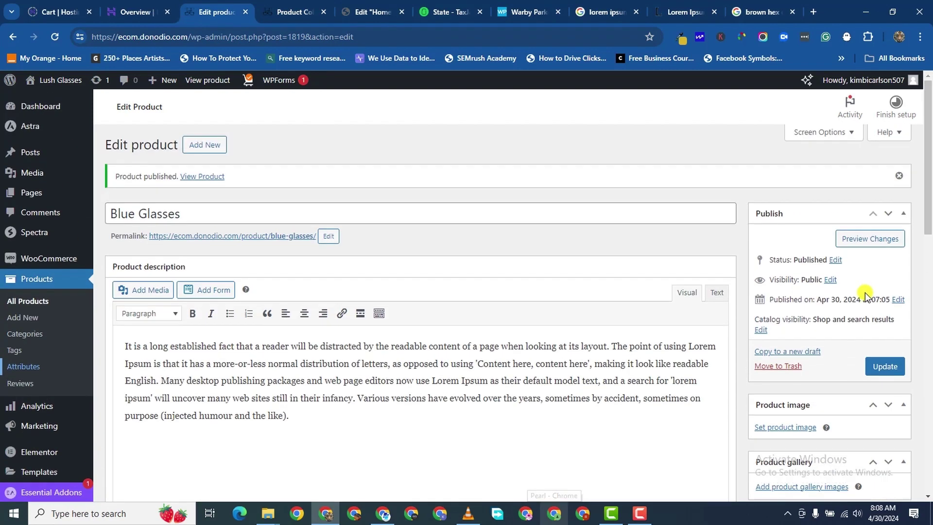
left_click(884, 366)
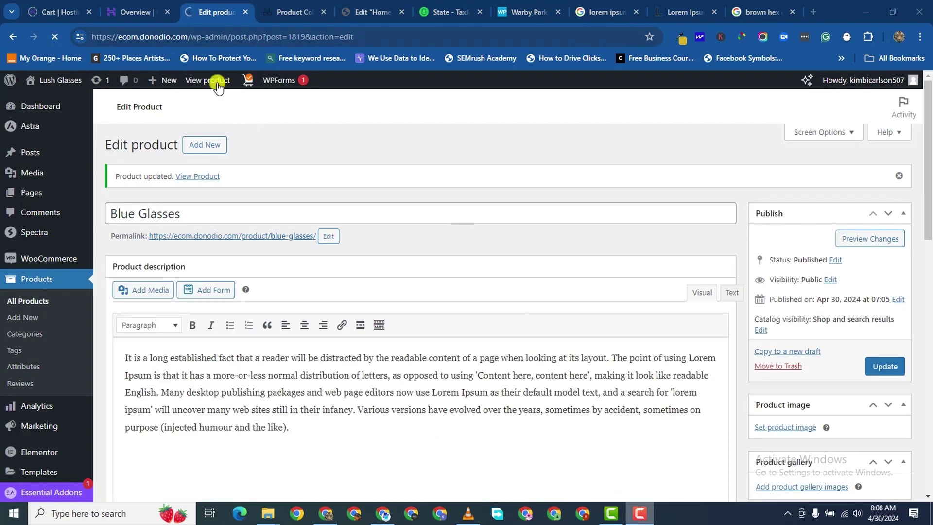
Examine the Attributes, Variations and Swatches settings in the Blue Glasses product data
scroll(340, 160, "down", 9)
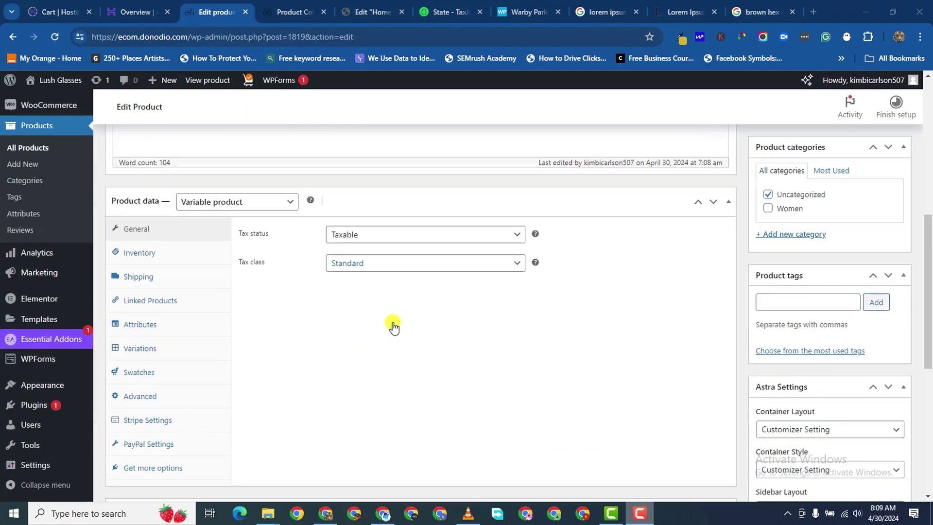
scroll(316, 376, "down", 1)
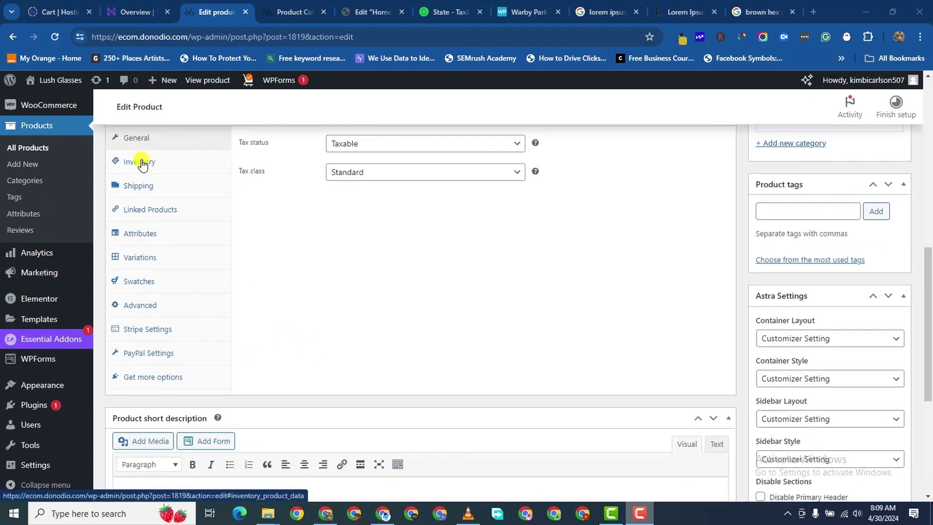
left_click(145, 233)
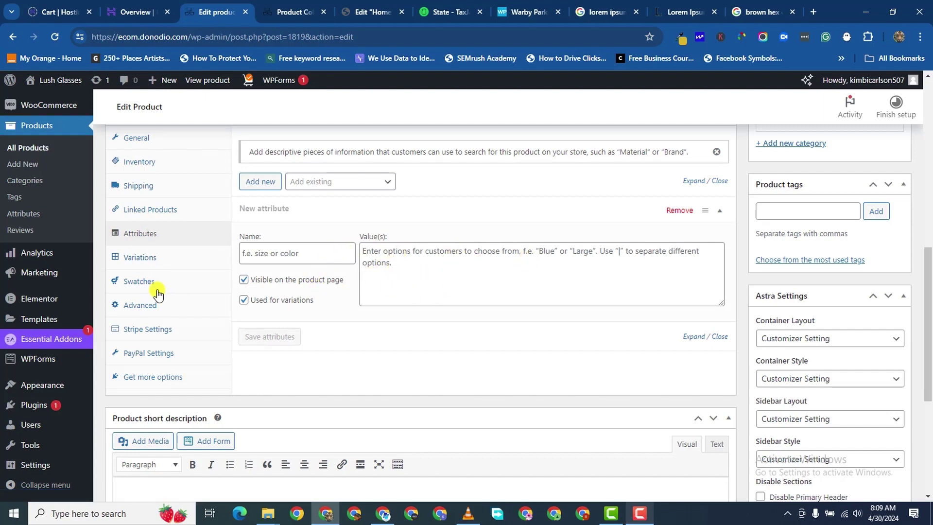
left_click(146, 258)
scroll(236, 433, "up", 2)
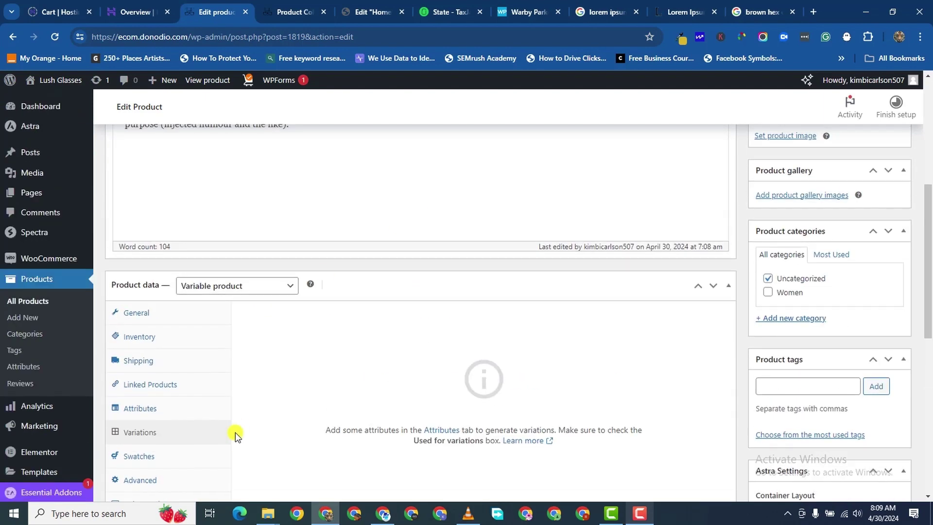
scroll(289, 331, "down", 1)
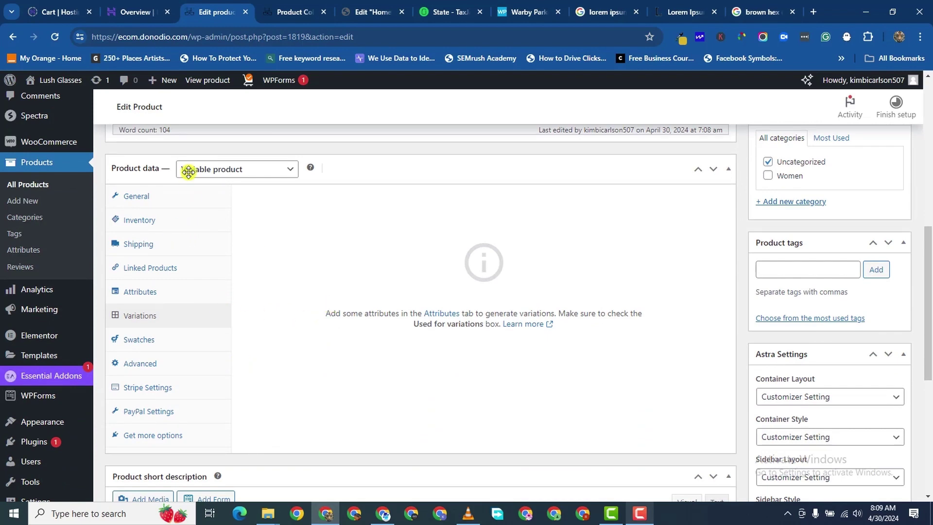
left_click(148, 340)
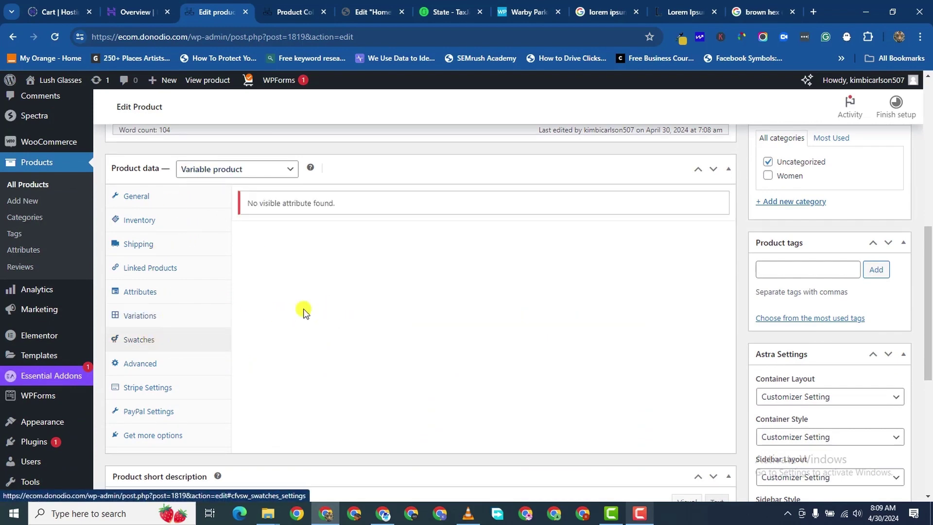
left_click(145, 316)
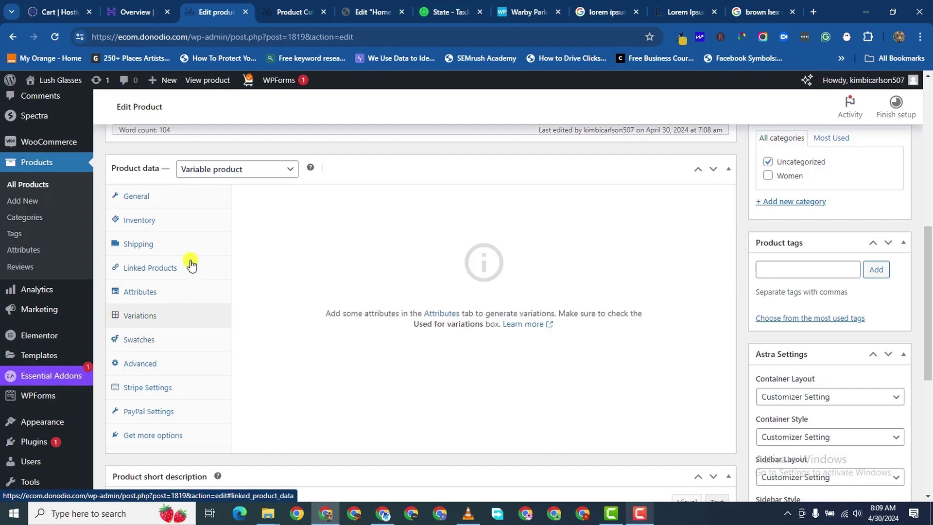
Return to the Product Color page and go from there to the store's product attributes list
left_click(287, 14)
scroll(213, 173, "up", 2)
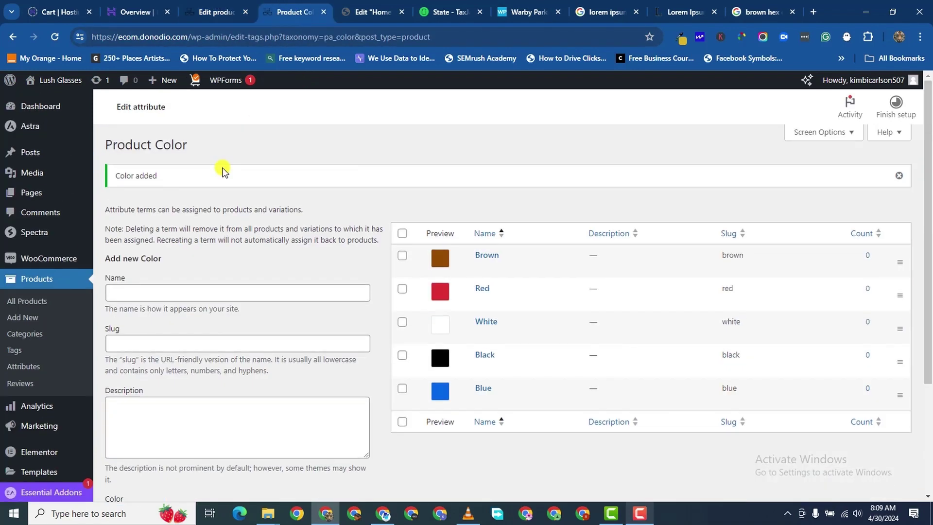
scroll(223, 171, "down", 1)
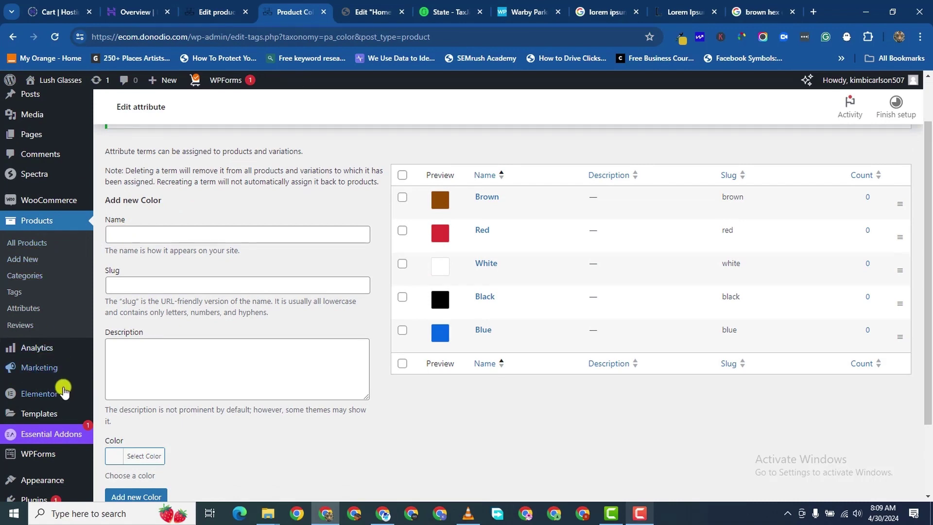
scroll(240, 321, "down", 1)
scroll(203, 296, "up", 2)
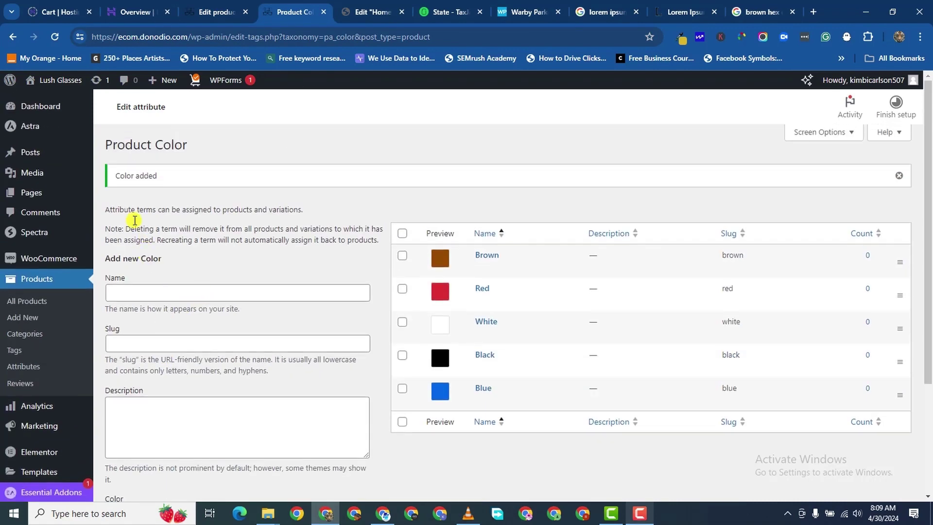
scroll(153, 299, "down", 1)
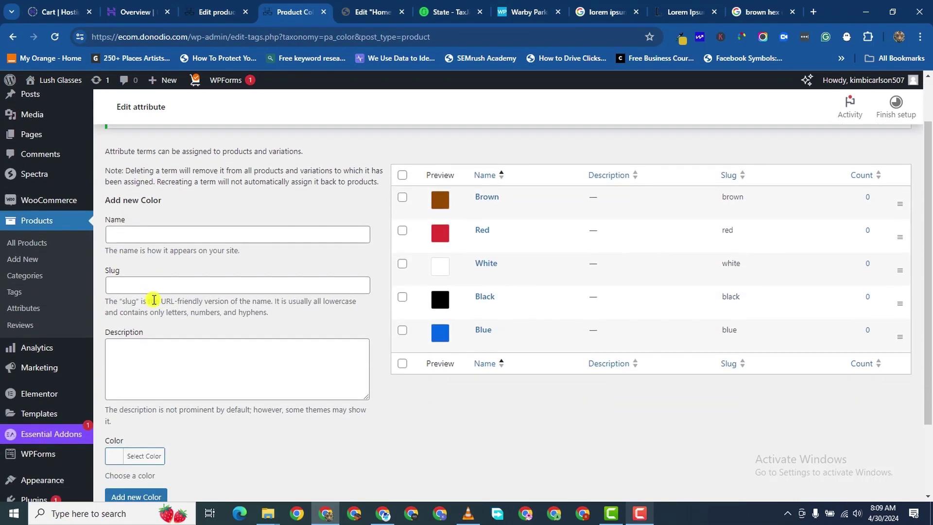
left_click(33, 293)
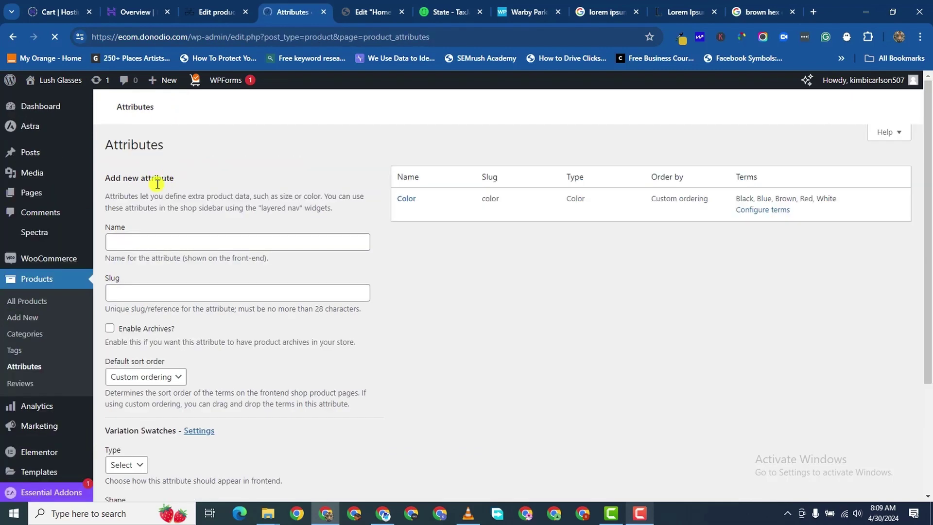
Add a new product attribute named "Size" with swatch type Select and the Default shape
left_click(168, 239)
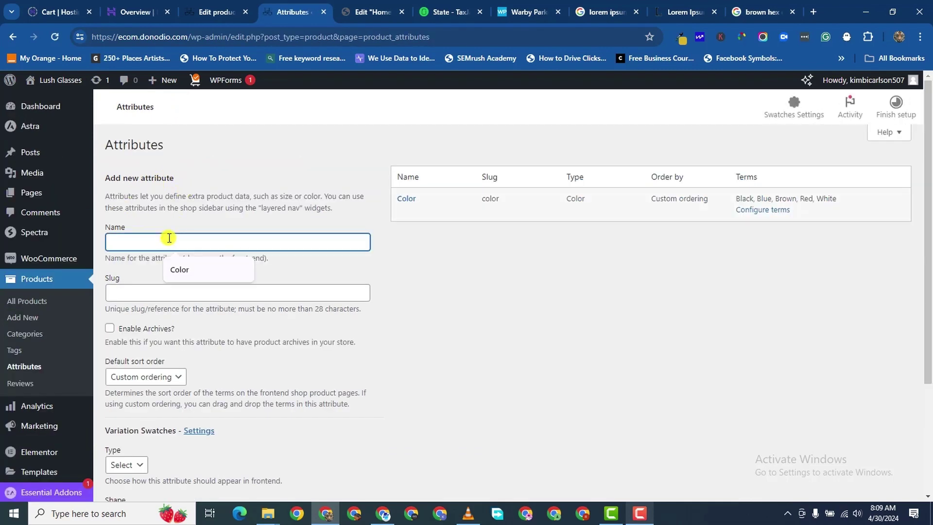
type("Size")
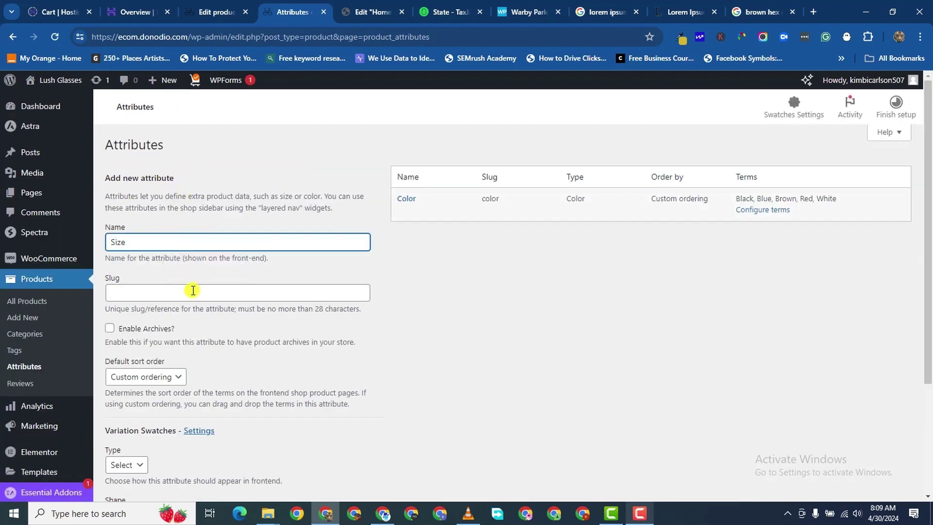
scroll(193, 290, "down", 3)
left_click(131, 311)
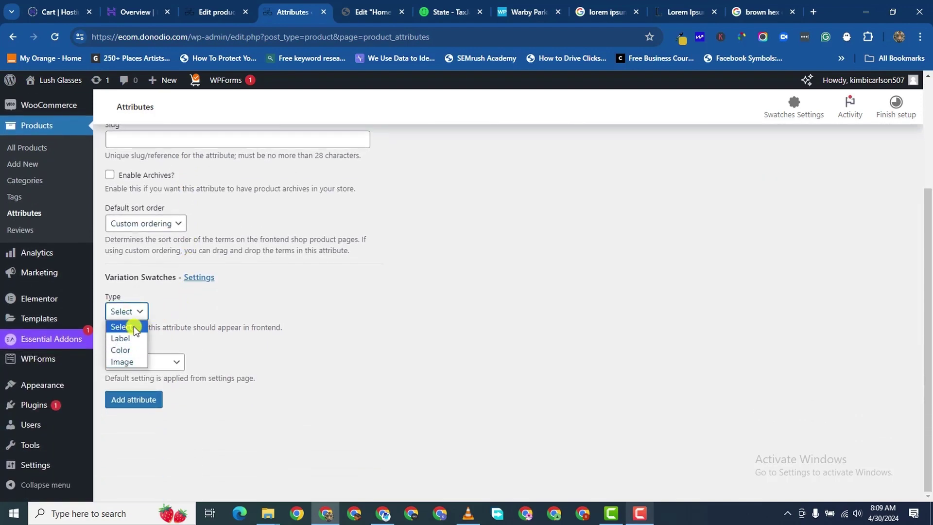
key("Tab")
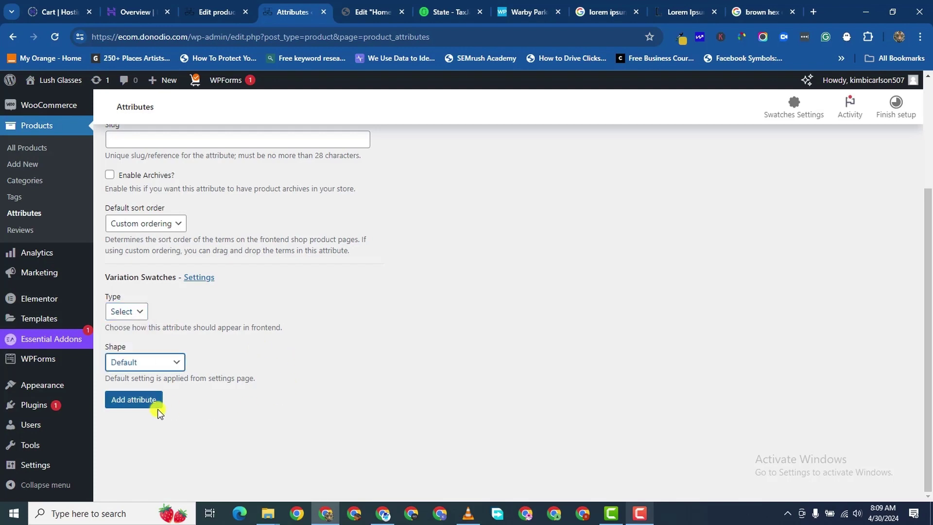
left_click(147, 402)
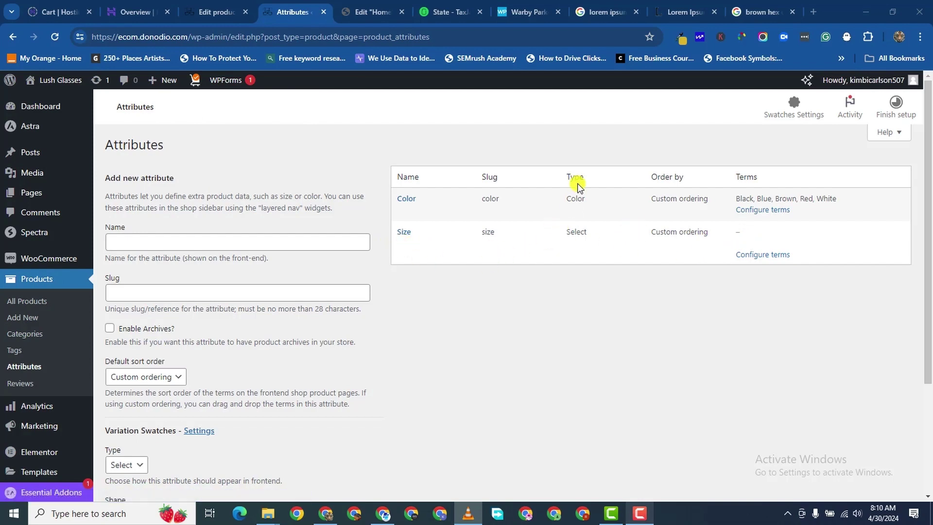
Edit the Size attribute, choose Select as its type and save the update
left_click(403, 244)
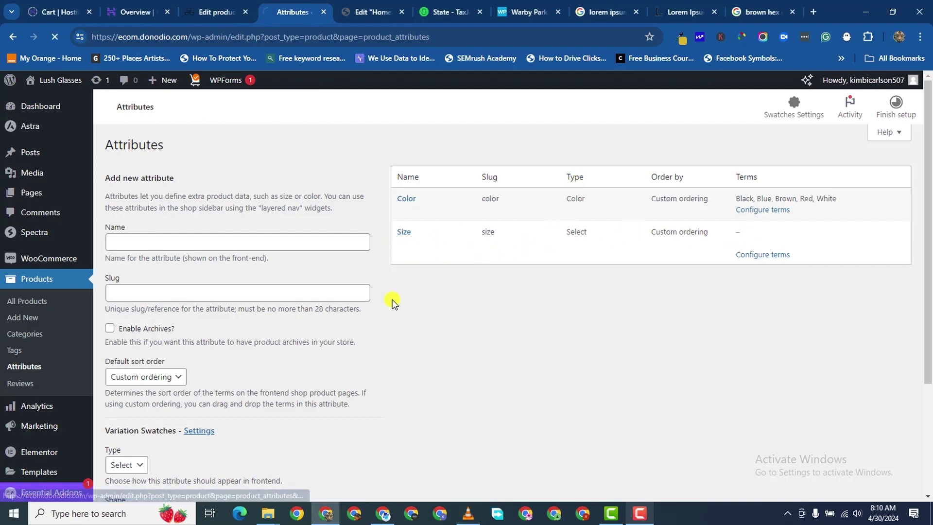
scroll(167, 311, "down", 3)
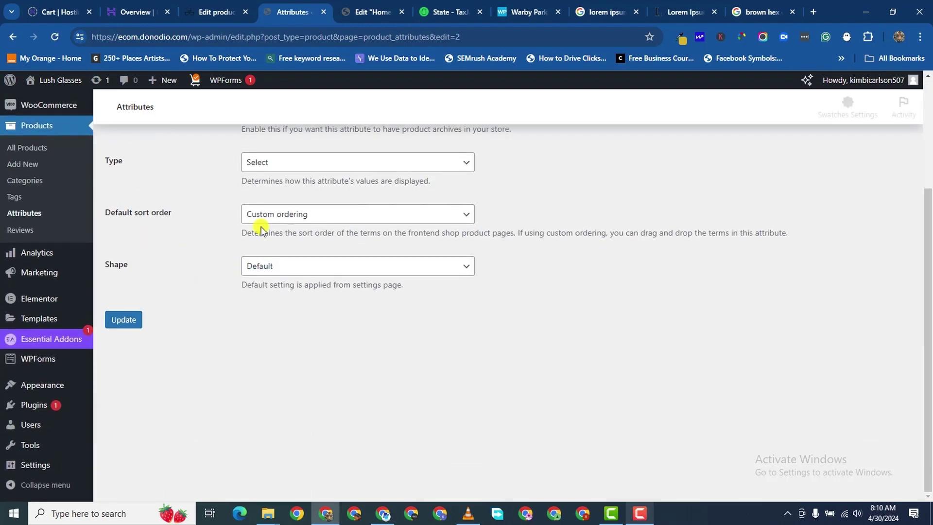
scroll(262, 227, "up", 1)
left_click(282, 221)
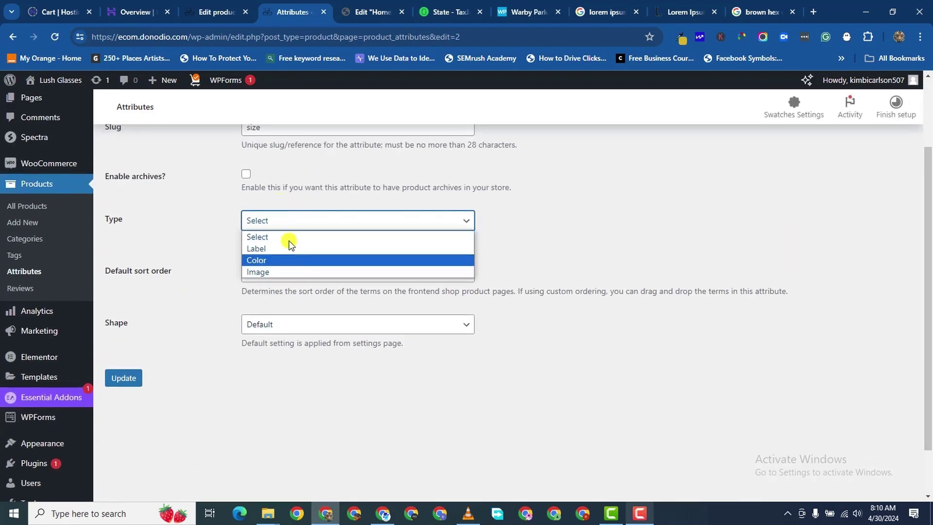
left_click(289, 236)
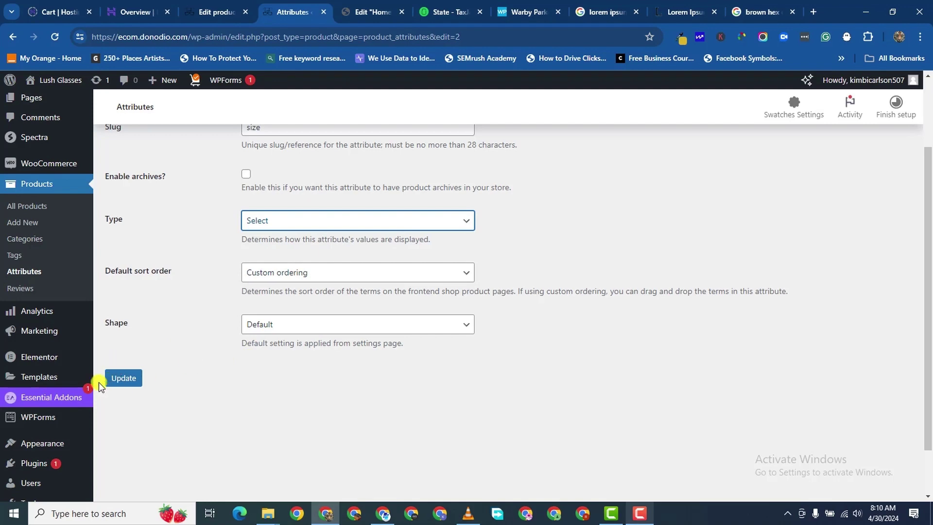
left_click(122, 378)
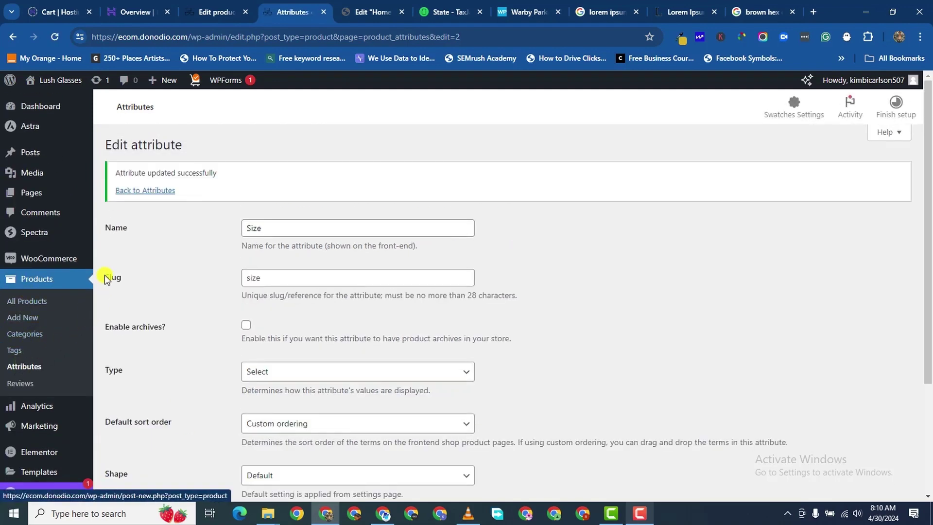
Open the term configuration of the Size attribute and add the terms Small and Medium
left_click(160, 191)
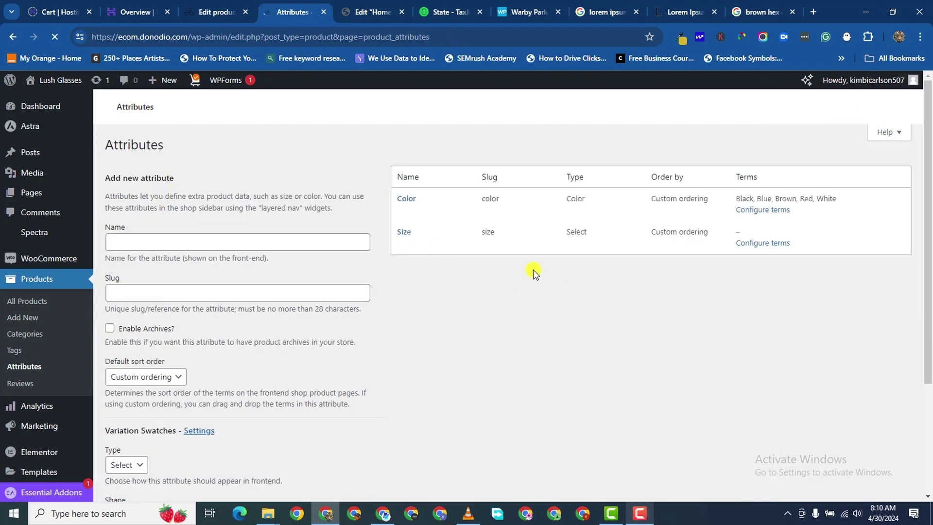
left_click(774, 242)
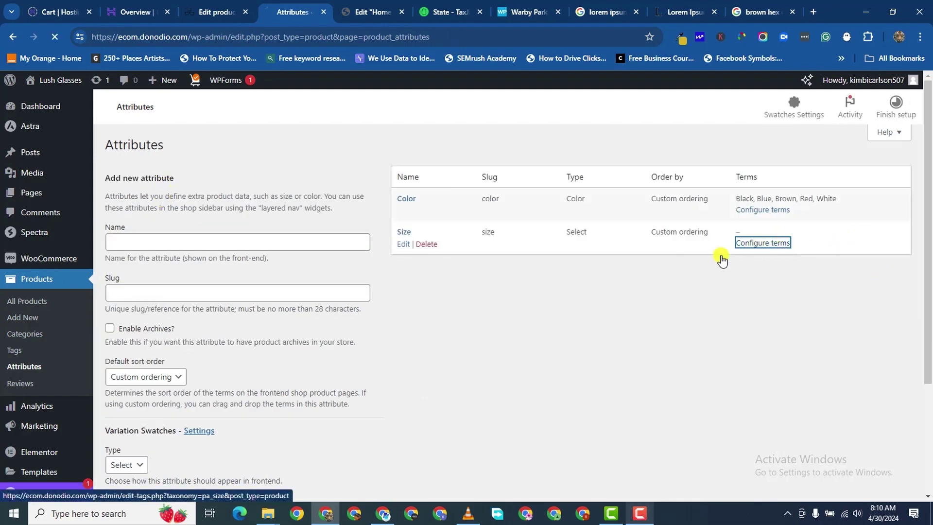
scroll(190, 289, "down", 1)
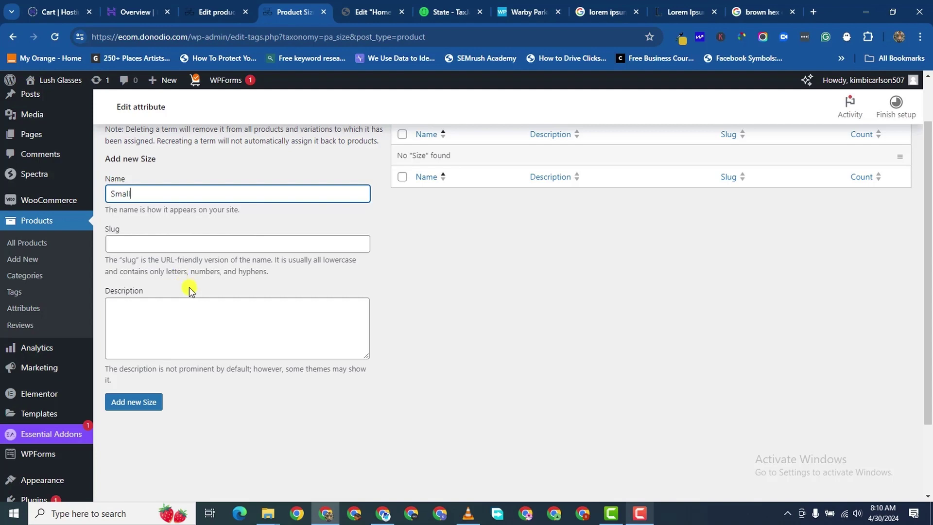
left_click(135, 403)
left_click(147, 236)
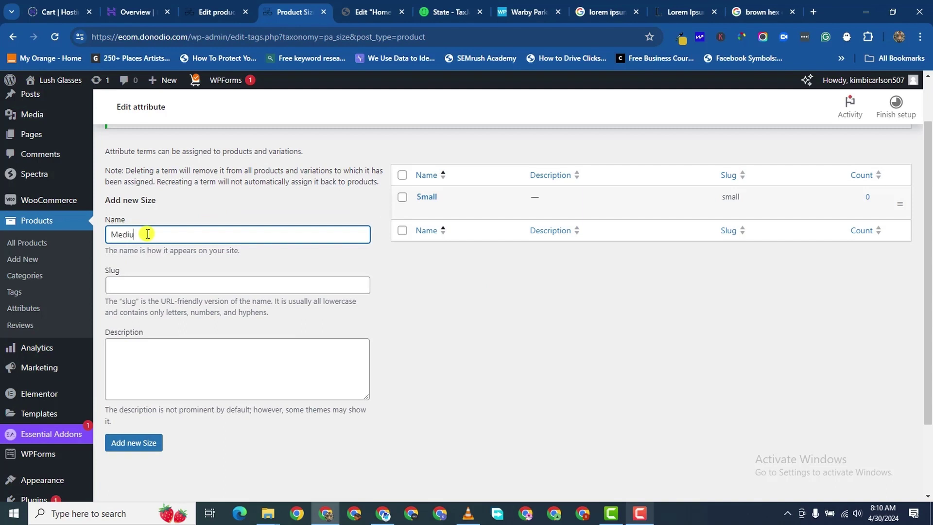
left_click(134, 443)
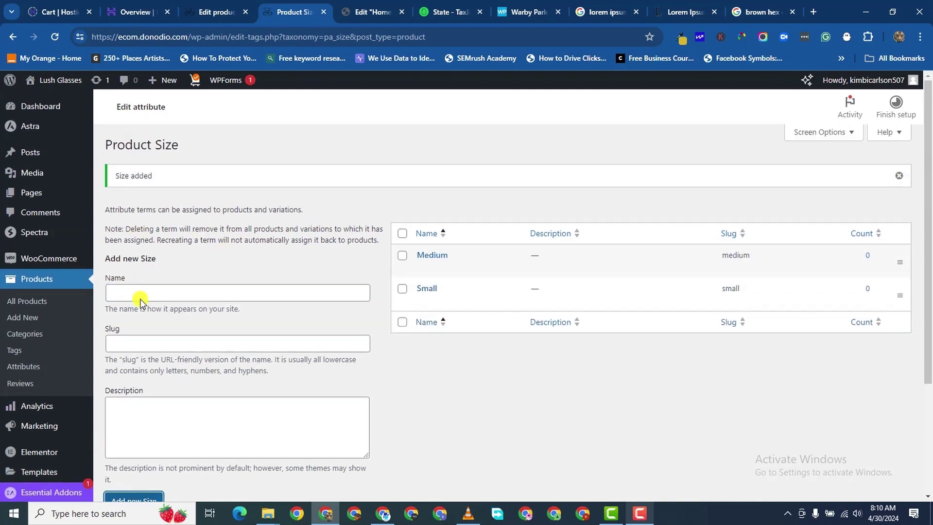
left_click(144, 295)
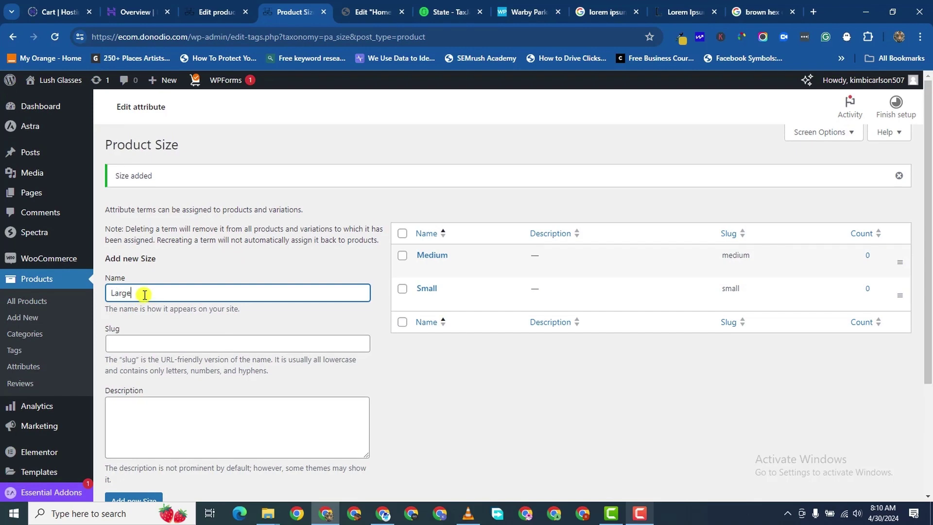
scroll(190, 335, "down", 3)
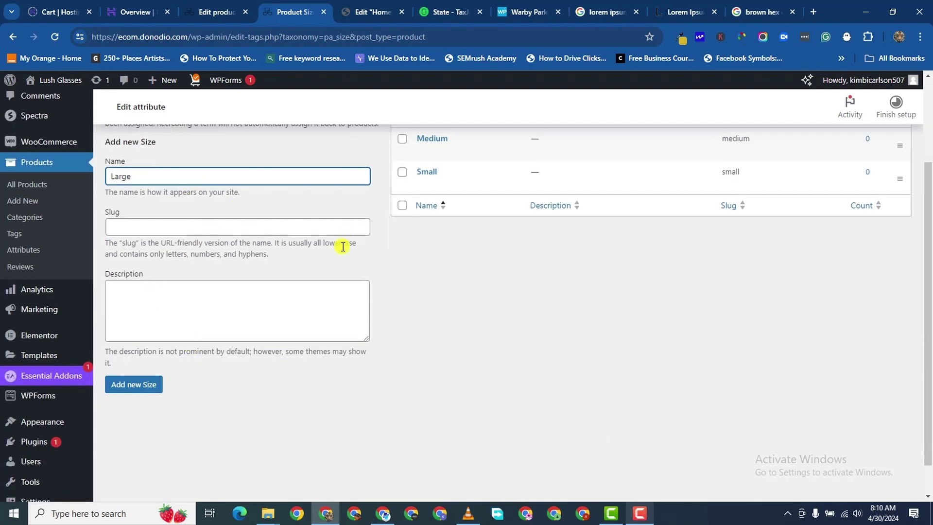
scroll(486, 190, "up", 1)
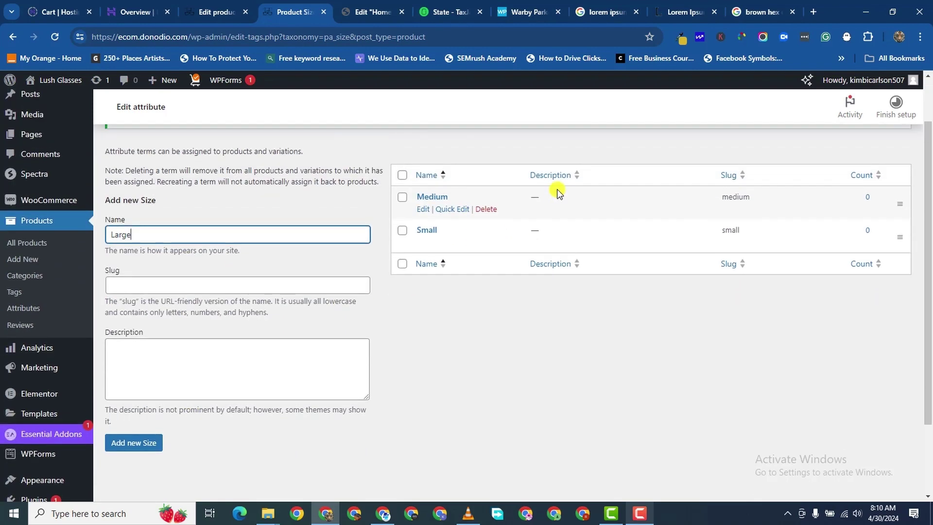
Rename the Medium size term as Teen with slug "teen", save it and return to the Size terms
left_click(424, 210)
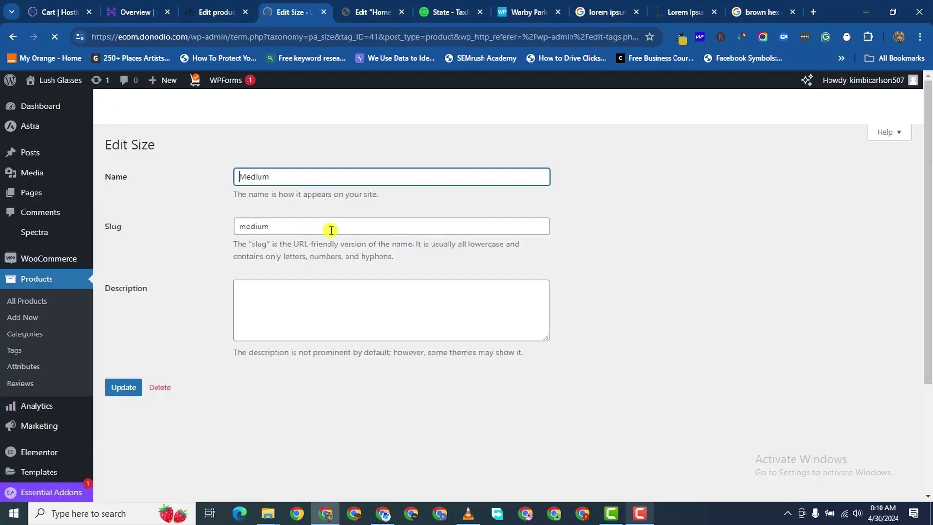
double_click(261, 179)
type("Teen")
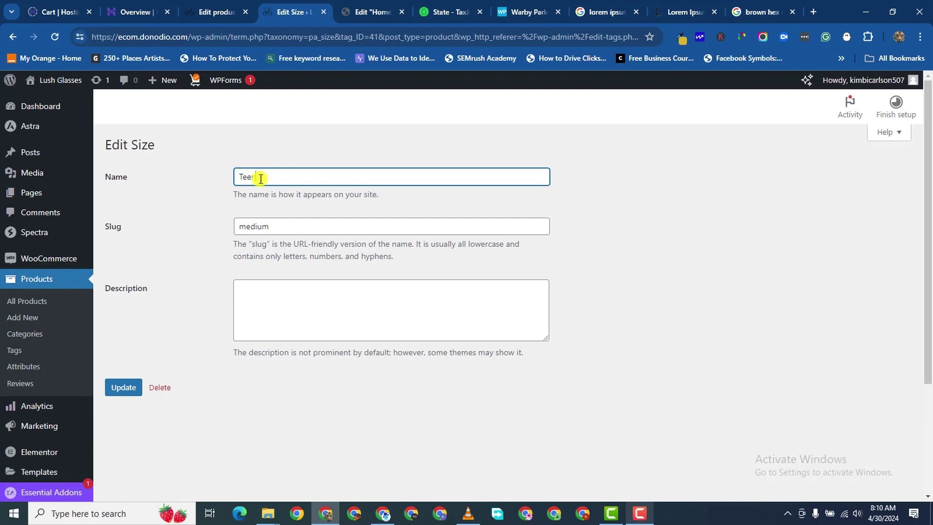
double_click(267, 227)
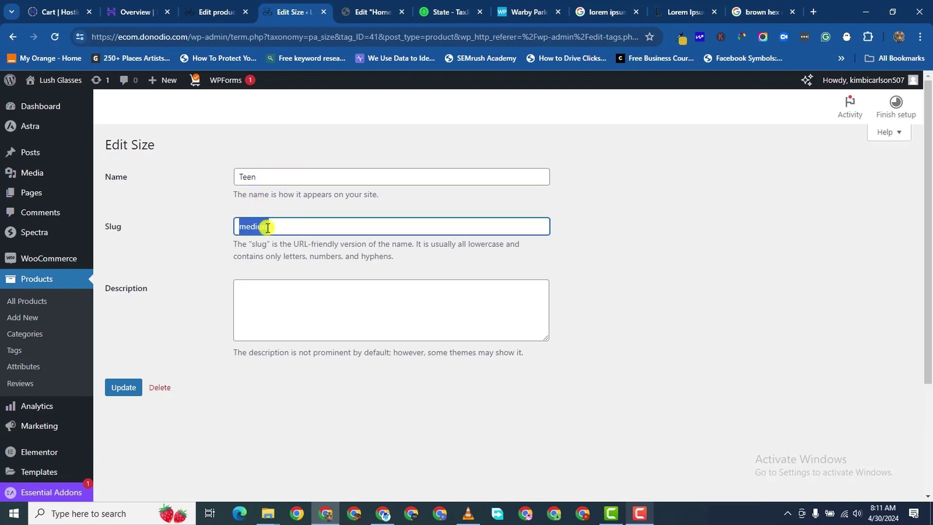
type("TE")
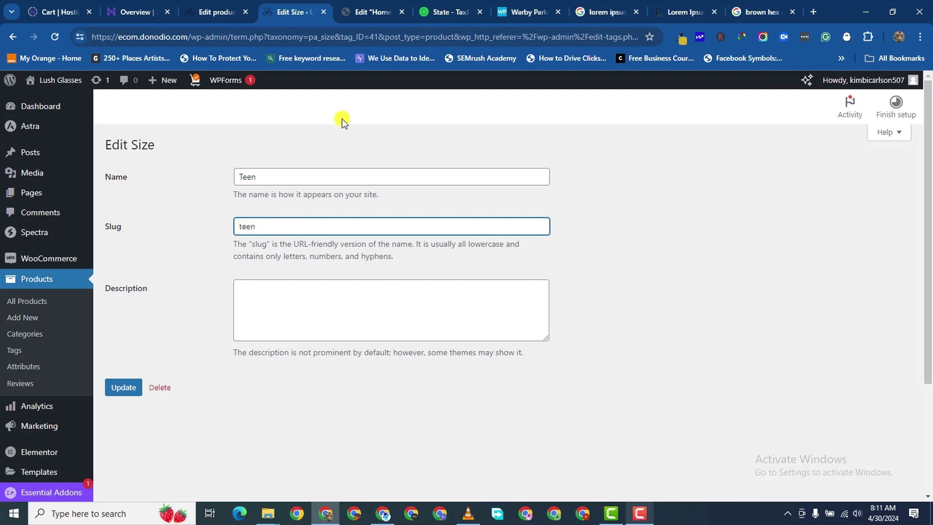
left_click(126, 387)
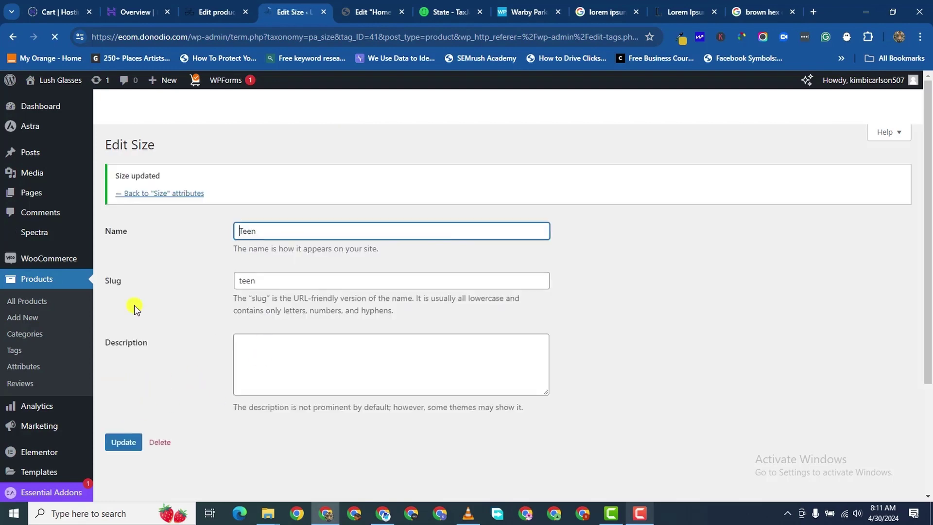
left_click(176, 193)
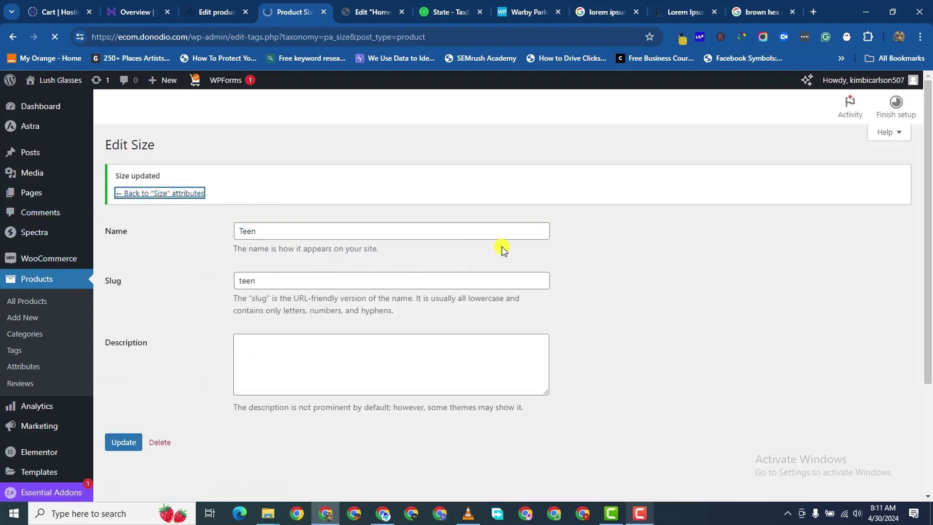
Rename the Small size term as Kids with slug "kids", save it and return to the Size terms
left_click(422, 235)
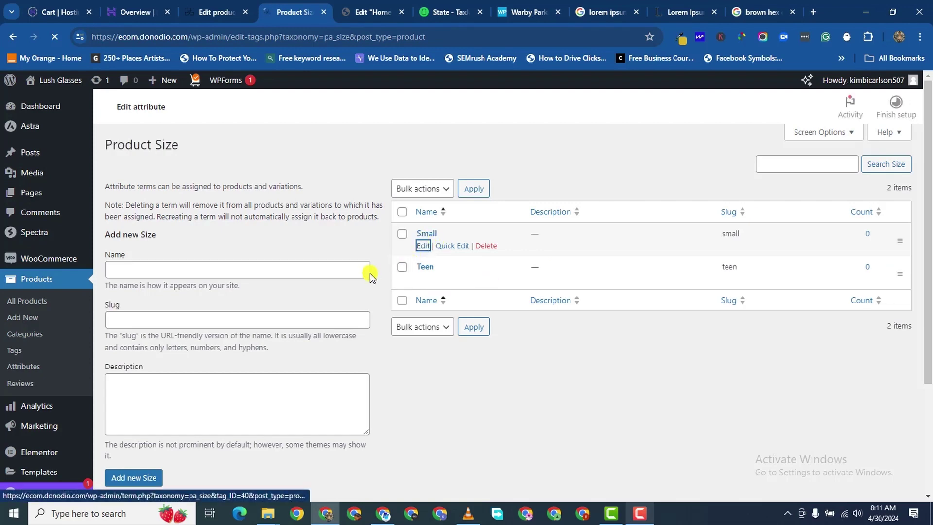
double_click(269, 178)
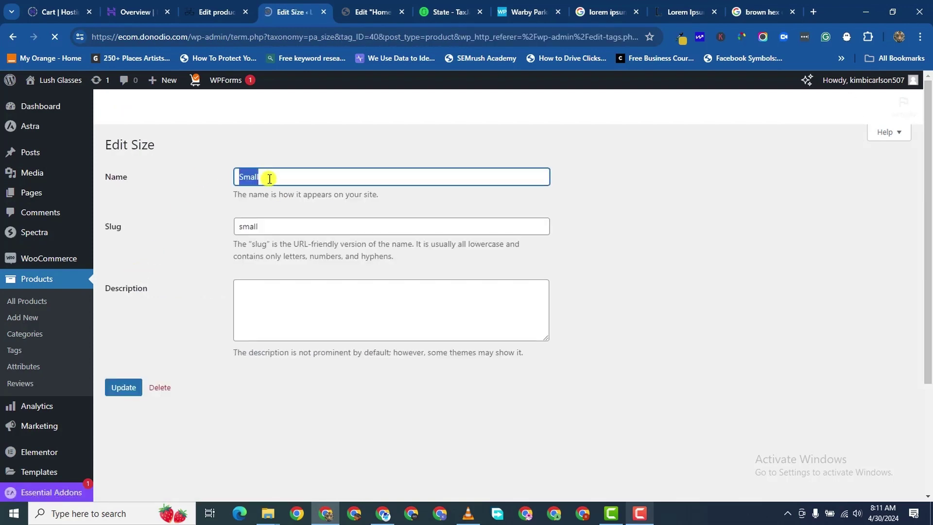
type("Kids")
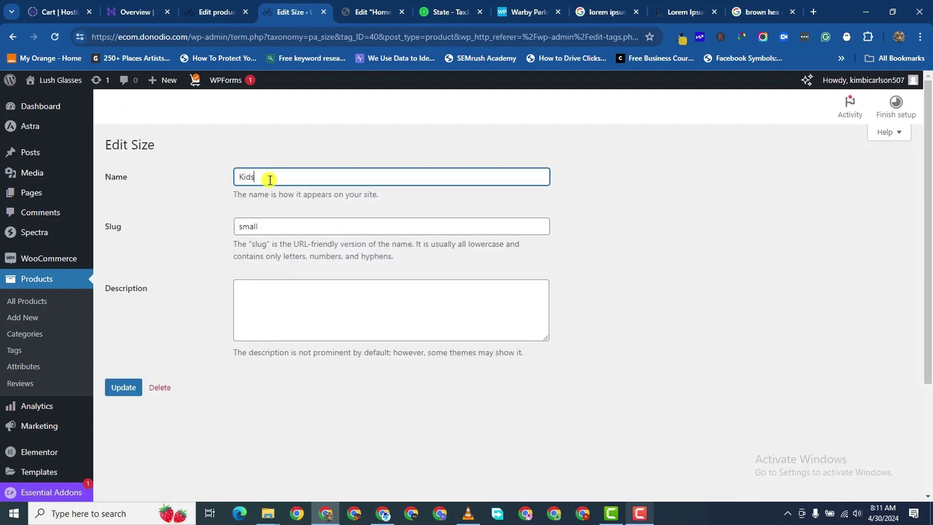
left_click(264, 222)
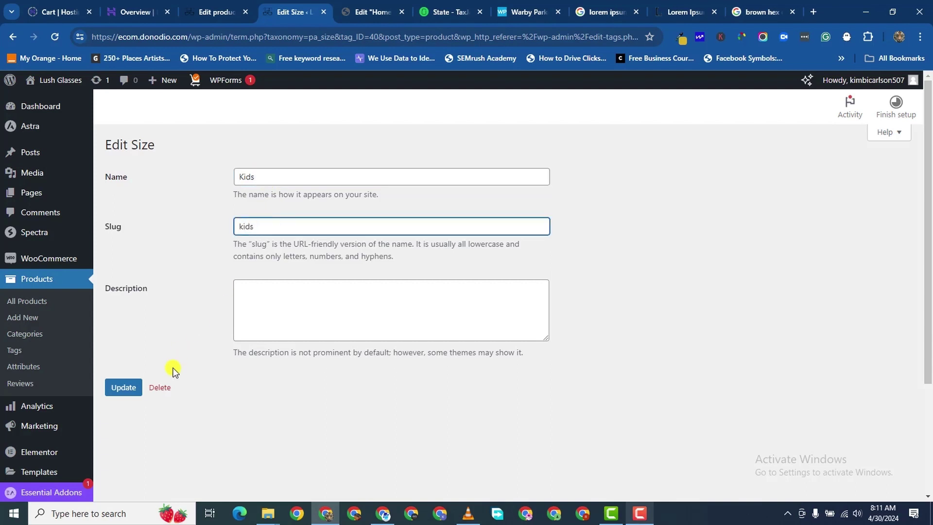
left_click(119, 383)
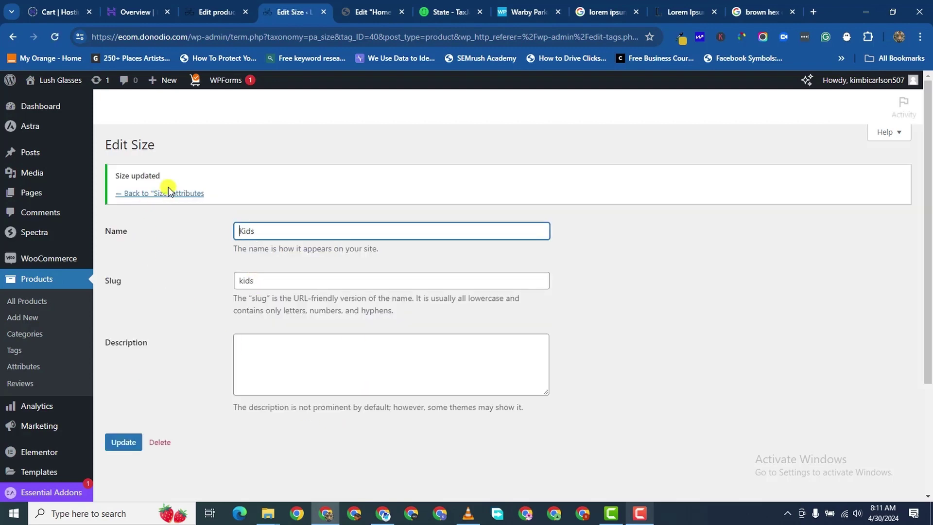
left_click(174, 193)
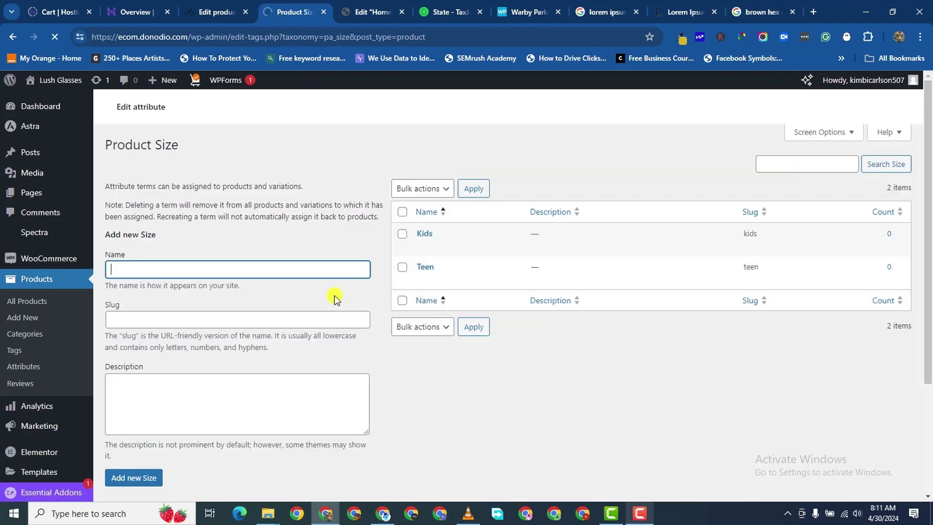
Add a new size term named Adult and go back to the store's product attributes list
scroll(174, 272, "down", 1)
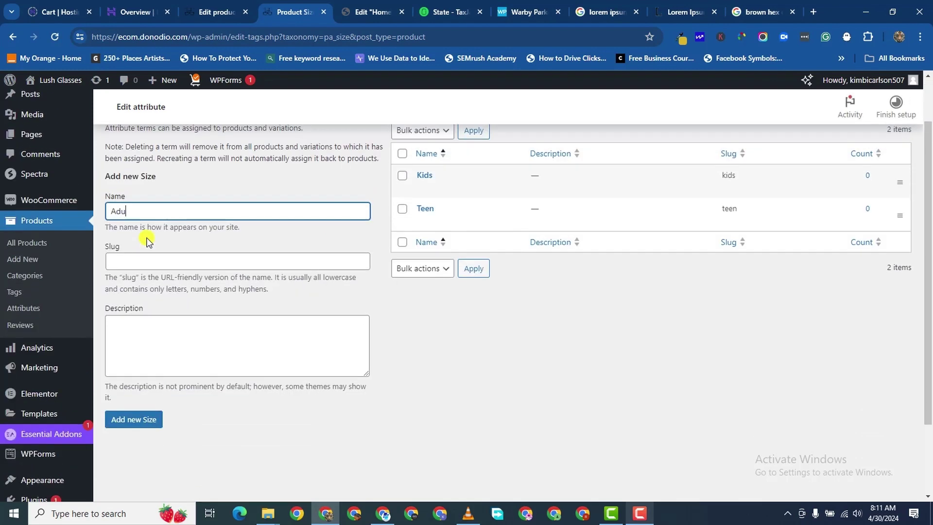
left_click(129, 418)
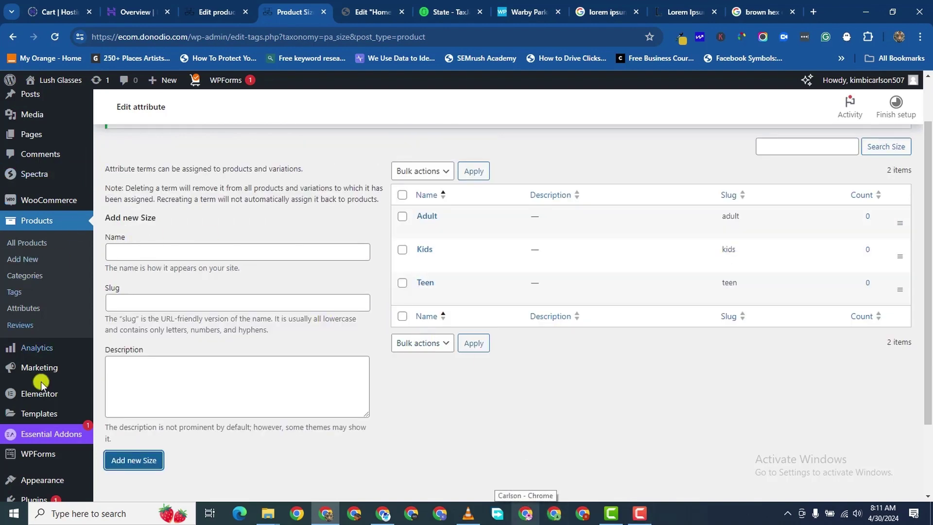
scroll(68, 330, "down", 2)
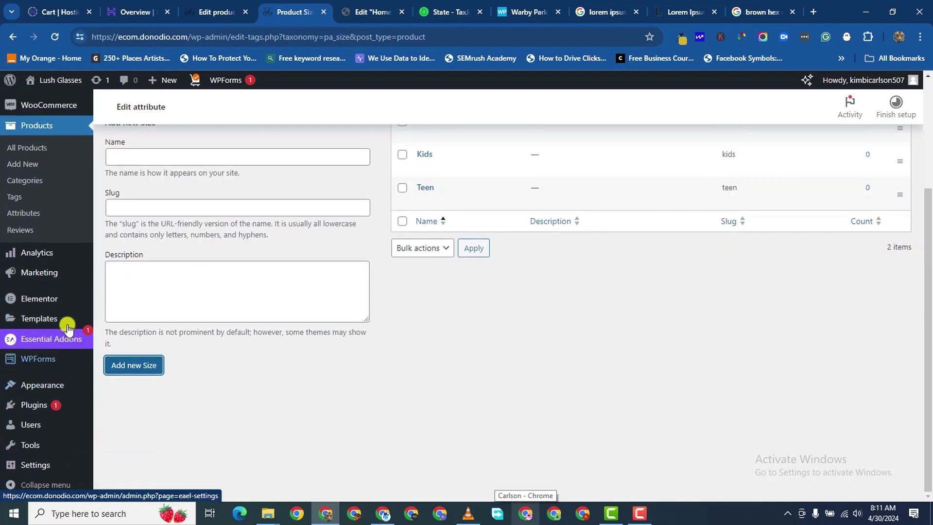
left_click(20, 213)
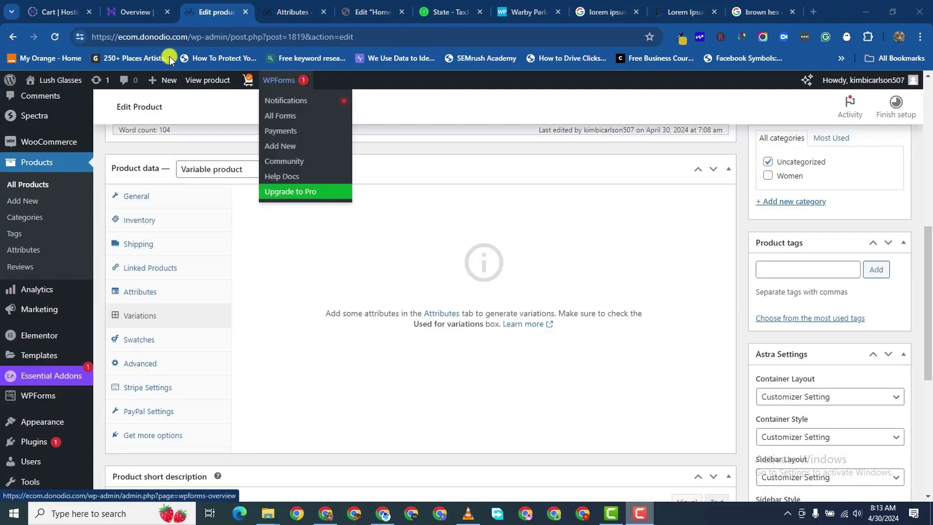
Change the product title on the Blue Glasses edit page to "Drew Glasses"
scroll(334, 235, "down", 6)
scroll(334, 234, "up", 10)
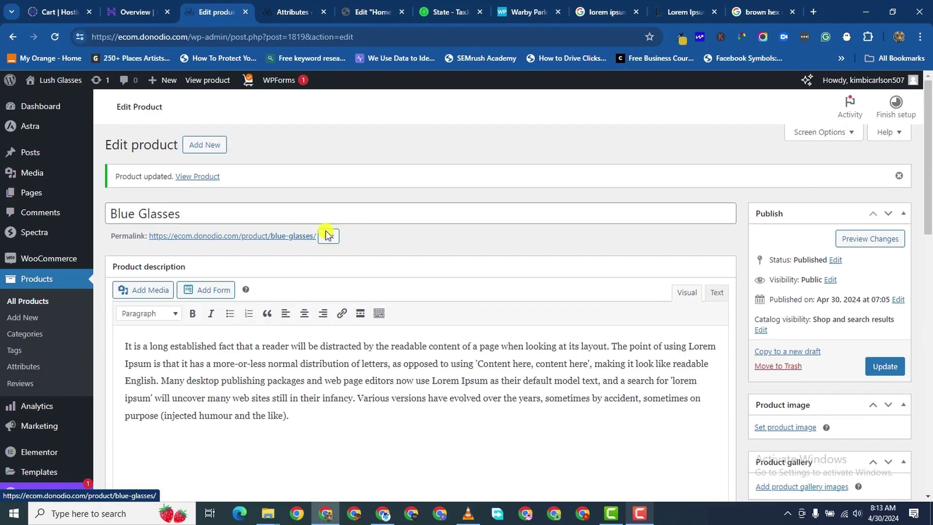
left_click(187, 214)
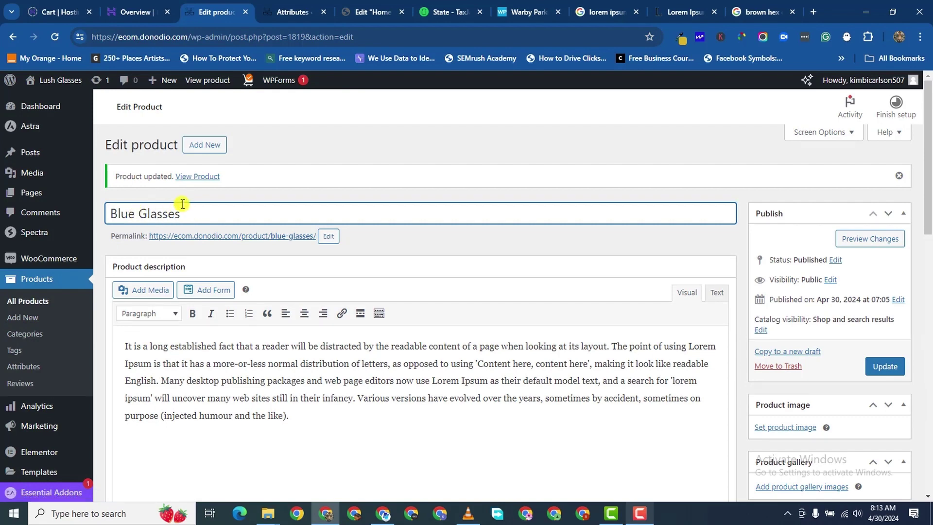
key("BackSpace")
key("BackSpace")
key("BackSpace")
key("BackSpace")
key("BackSpace")
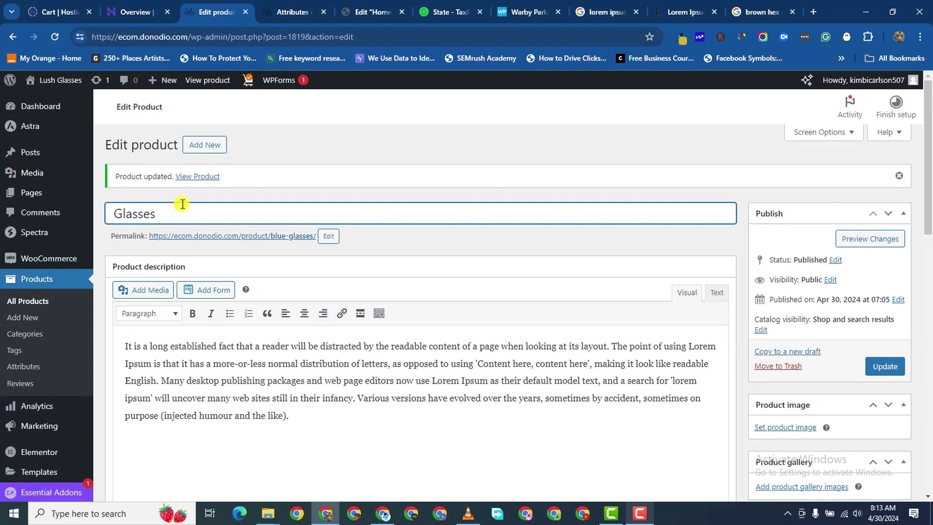
type("Dre")
key("BackSpace")
key("BackSpace")
key("BackSpace")
type("Drew")
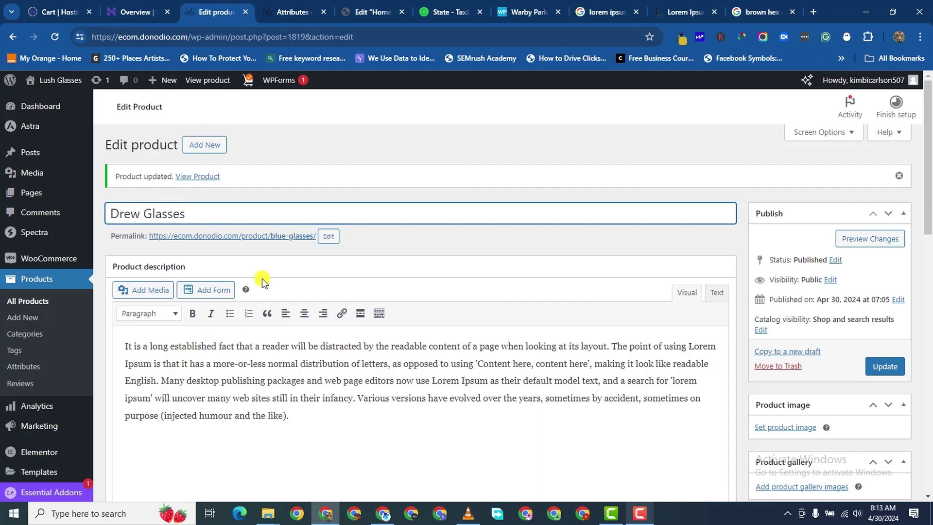
Update the published product to save its new title
scroll(261, 279, "down", 8)
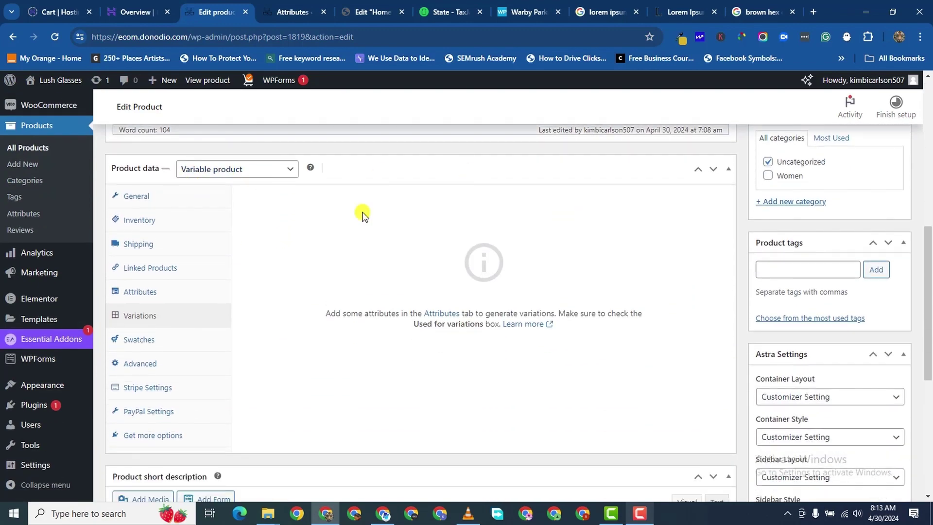
scroll(714, 236, "up", 5)
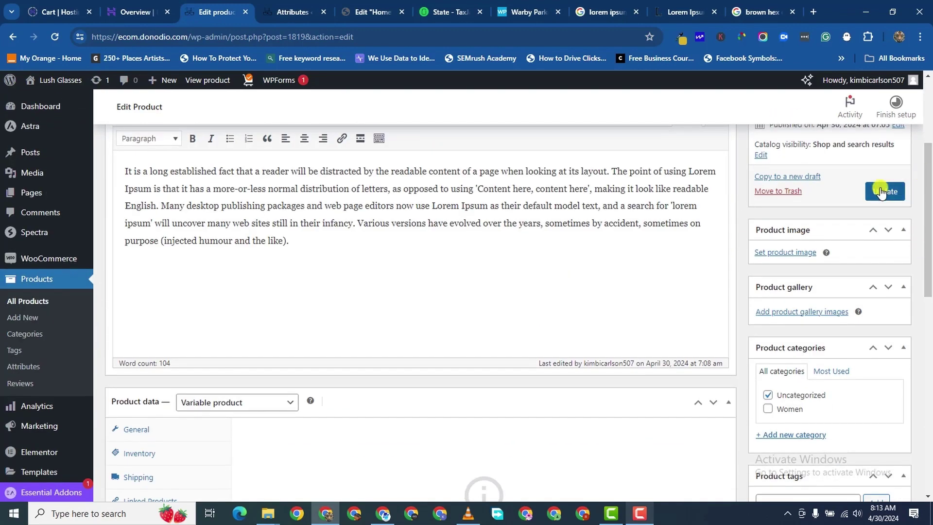
left_click(881, 192)
scroll(822, 254, "up", 3)
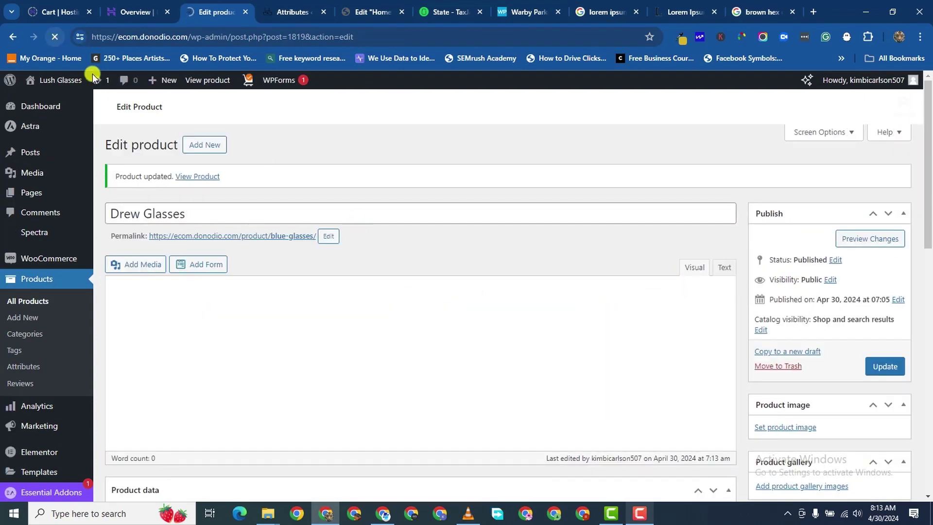
Keep the product's tax status as Taxable and set its tax class to Custom Rate
scroll(316, 285, "down", 10)
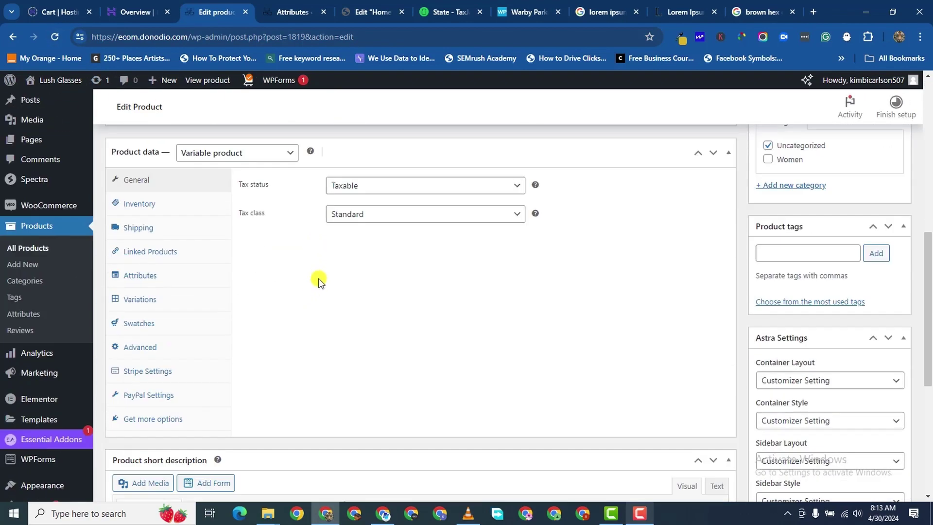
scroll(318, 281, "up", 3)
scroll(310, 311, "down", 1)
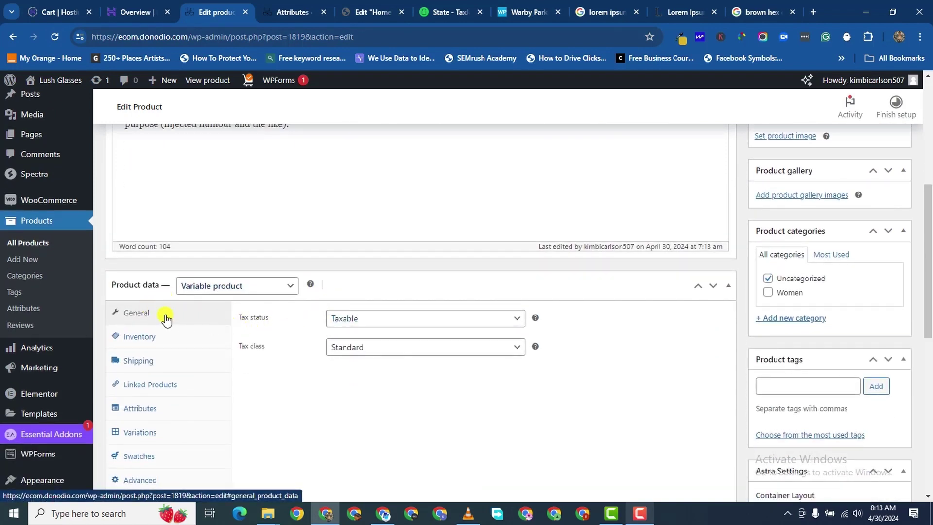
left_click(366, 319)
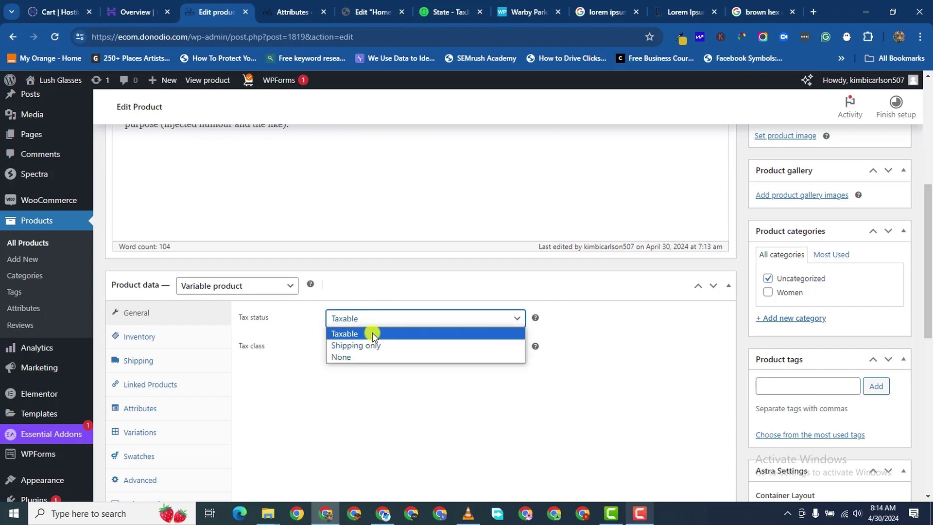
left_click(372, 333)
left_click(366, 347)
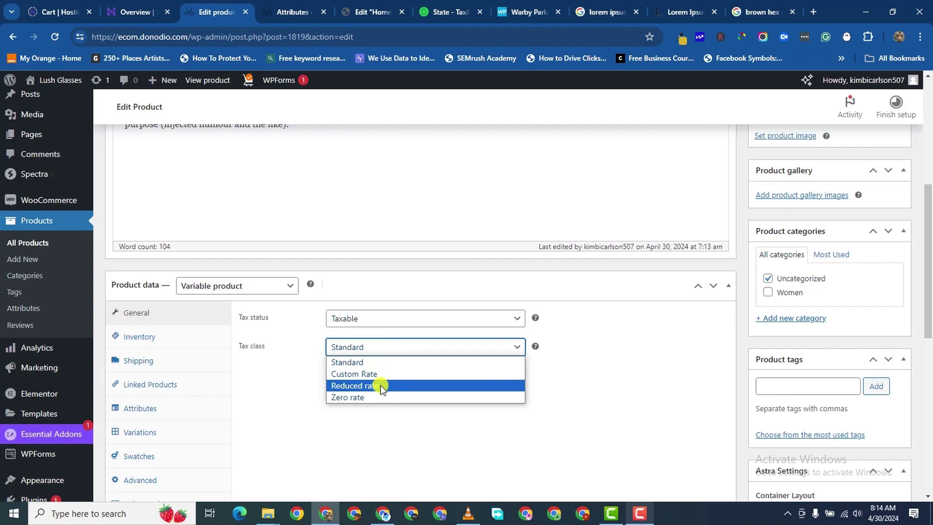
left_click(381, 386)
left_click(375, 355)
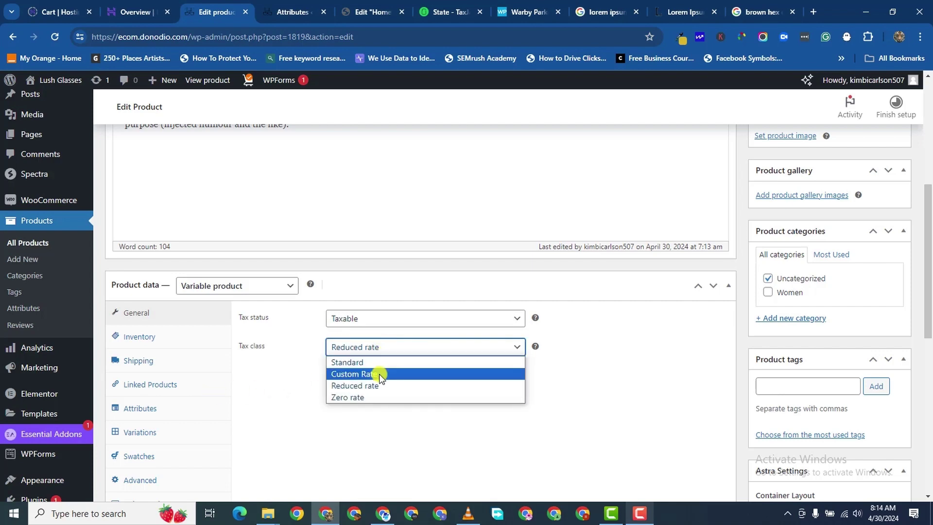
left_click(379, 374)
Enter DRGW001 as the product's SKU in its inventory data
left_click(150, 336)
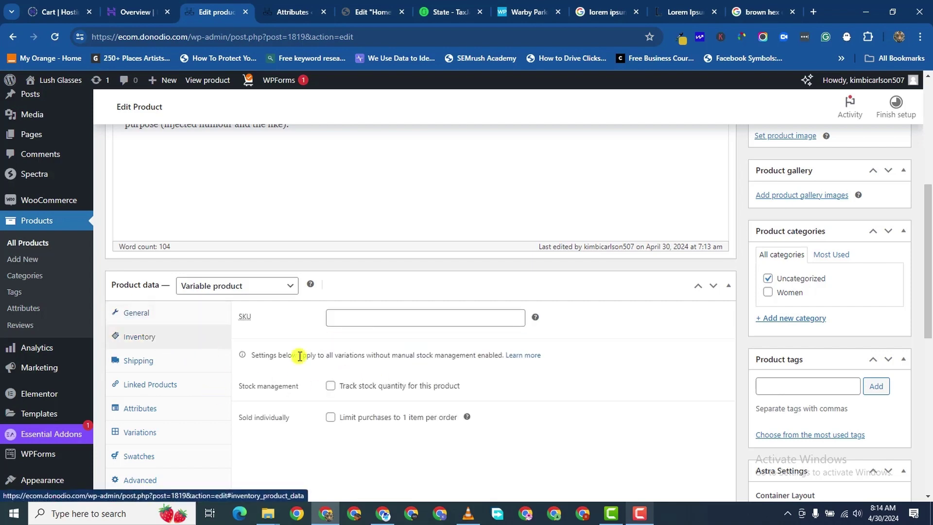
left_click(348, 319)
type("DRGW001")
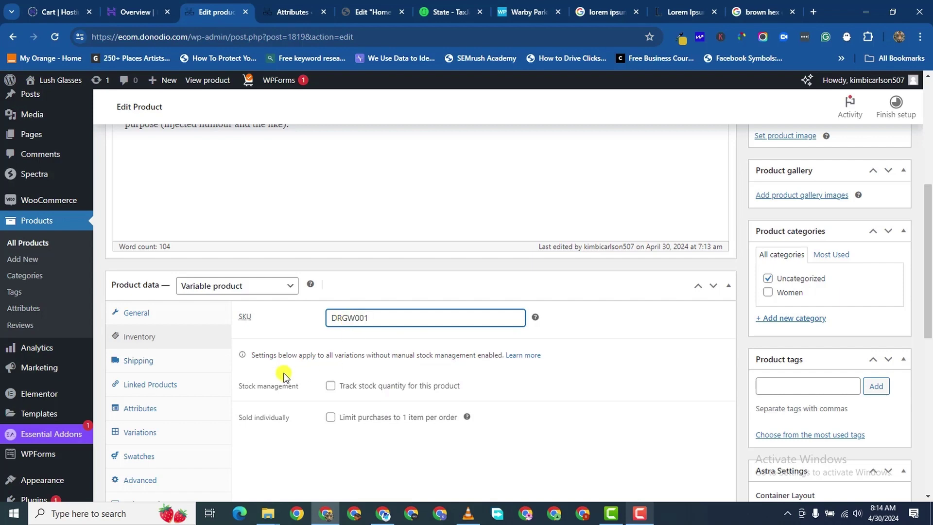
Enable stock quantity tracking for the product with a quantity of 5 and a low stock threshold of 1
scroll(251, 399, "down", 1)
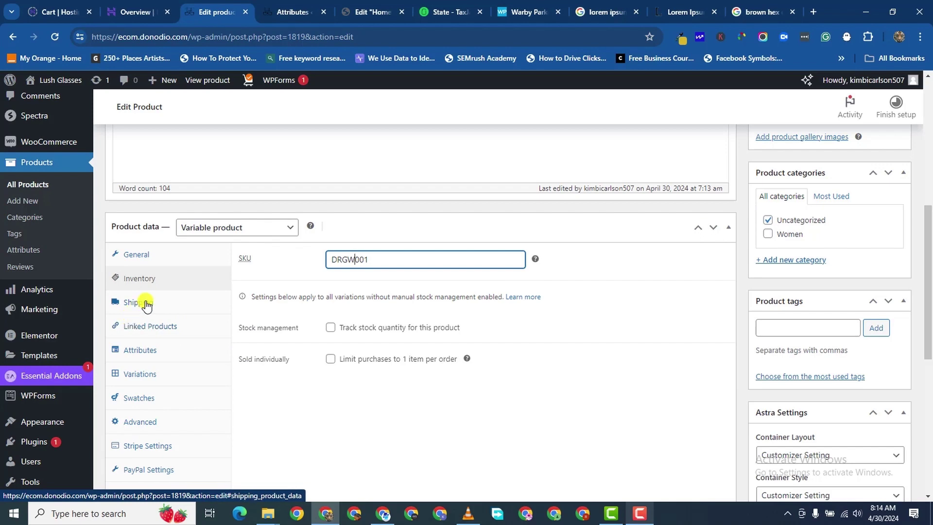
left_click(330, 327)
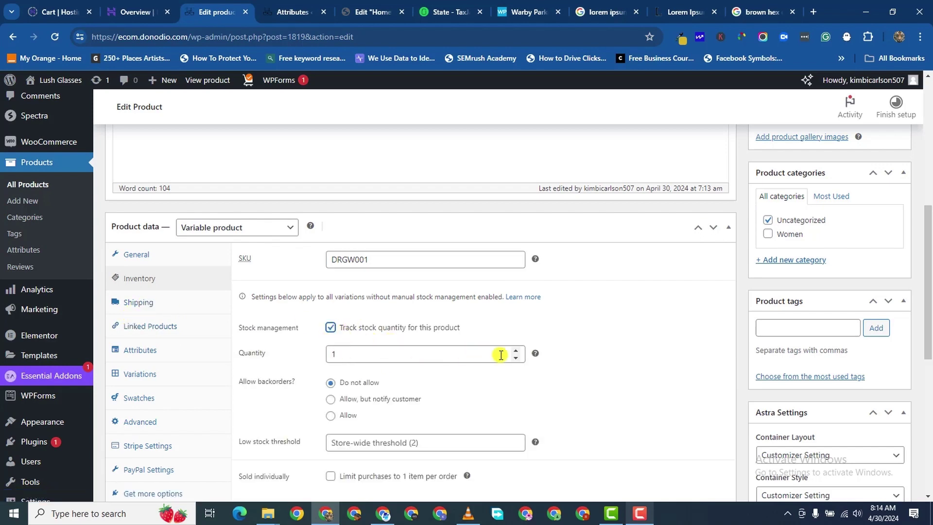
left_click(517, 351)
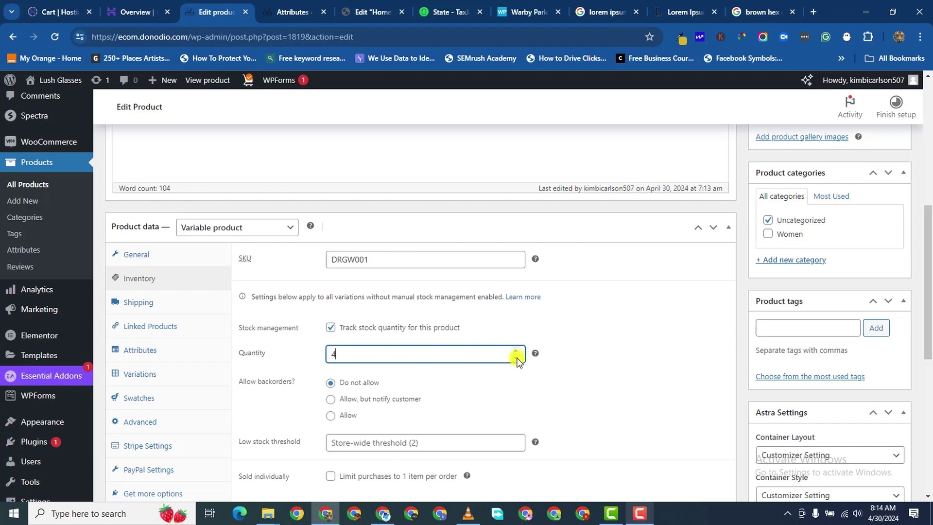
left_click(517, 351)
scroll(369, 388, "down", 3)
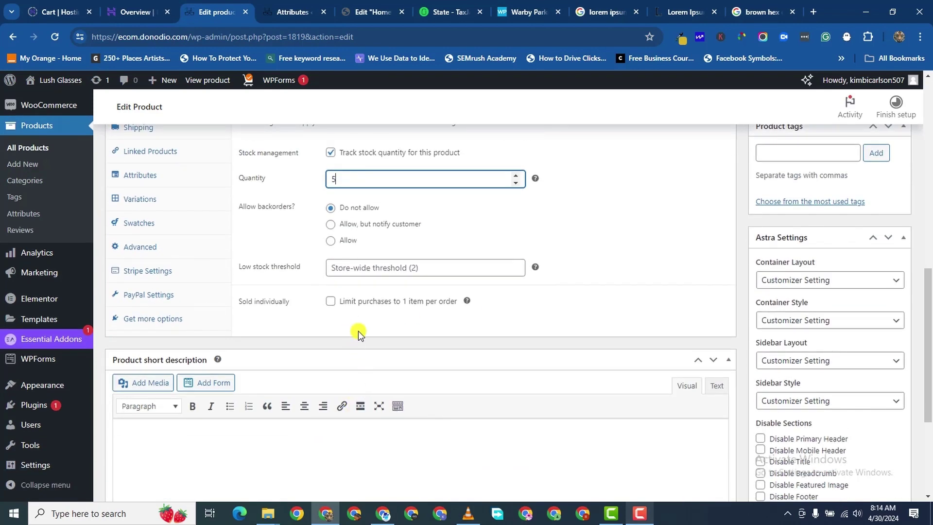
left_click(515, 271)
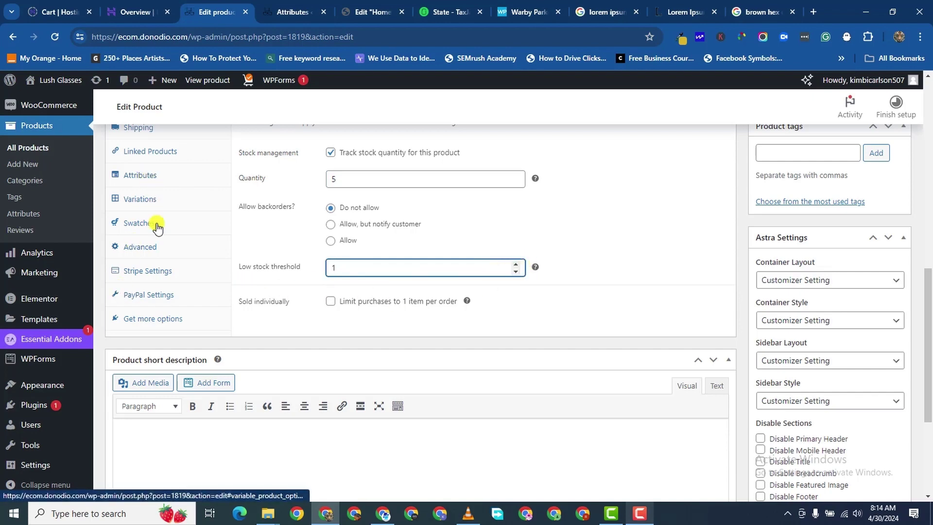
Set the product's shipping weight to 50 g
scroll(155, 223, "up", 1)
scroll(151, 178, "up", 1)
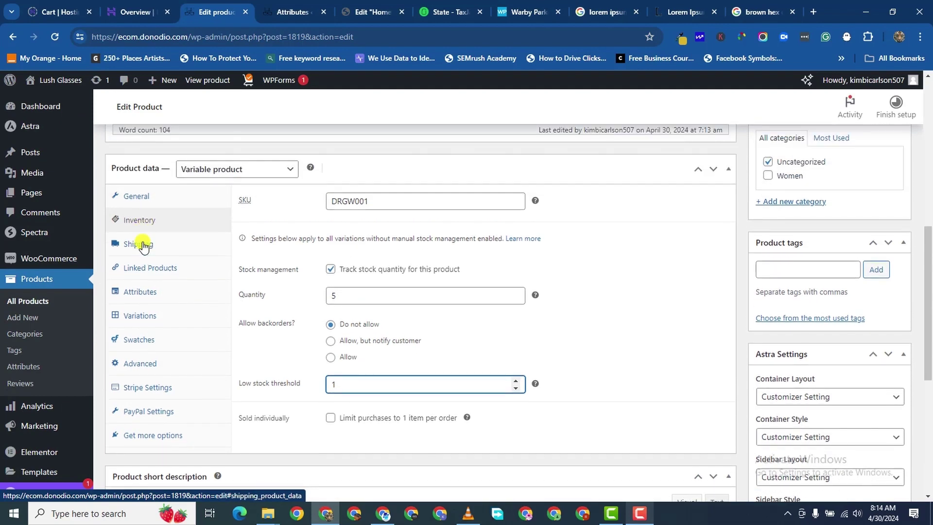
left_click(141, 242)
left_click(338, 201)
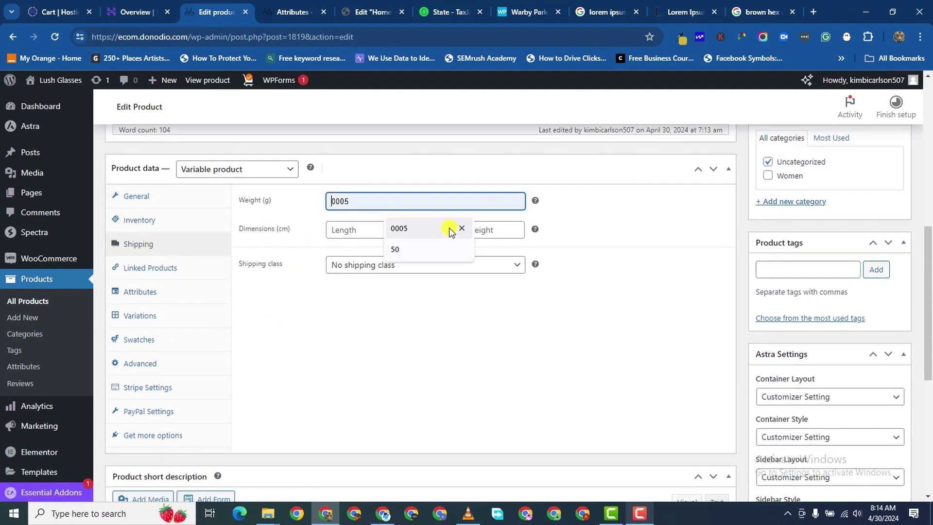
left_click(417, 249)
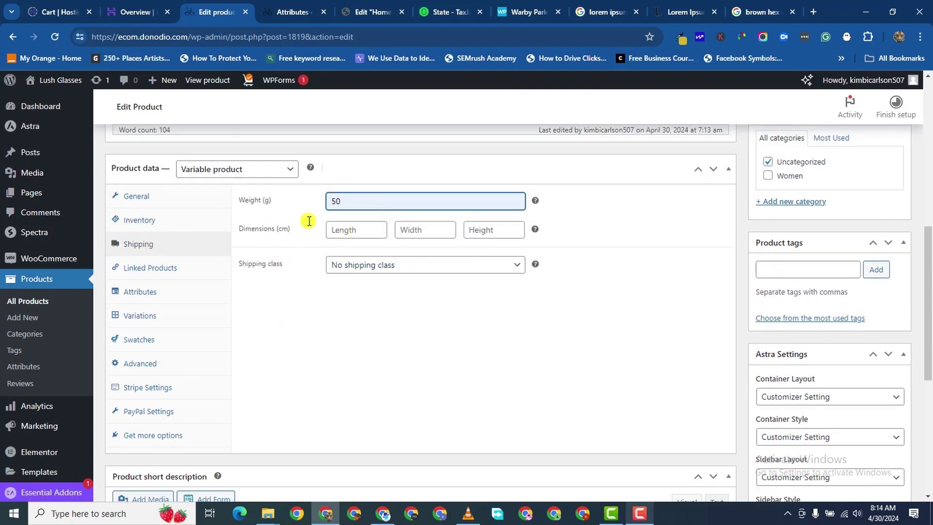
Set the product's dimensions to length 18, width 7 and height 7 cm, keeping No shipping class
left_click(353, 236)
type("18")
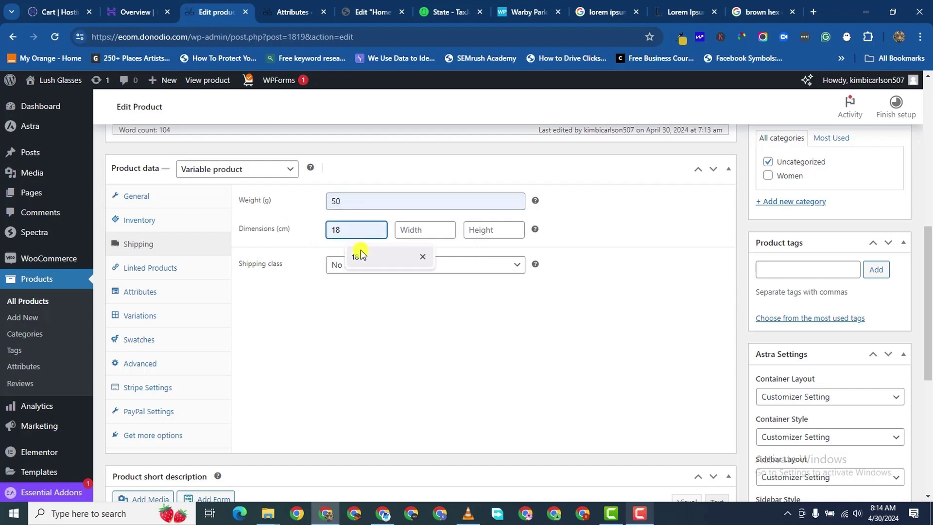
left_click(411, 230)
type("7")
left_click(473, 232)
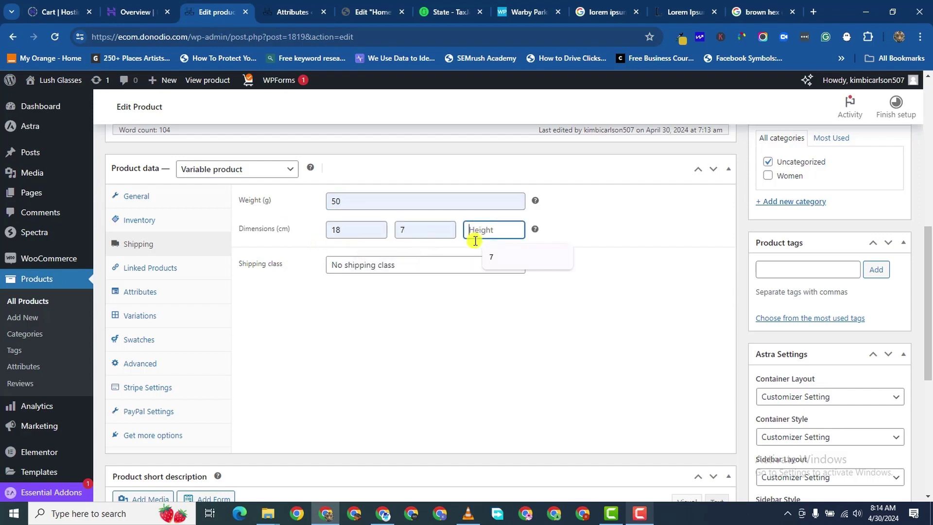
type("7")
left_click(395, 265)
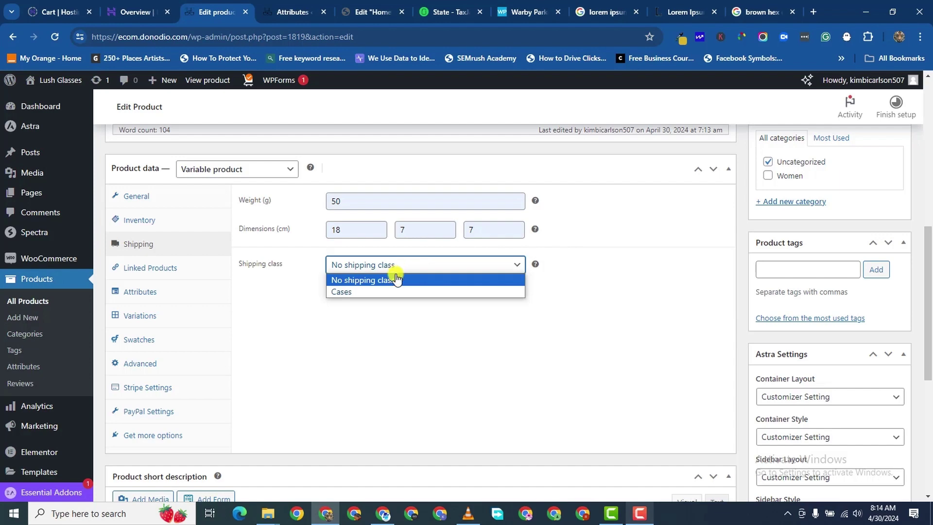
left_click(396, 280)
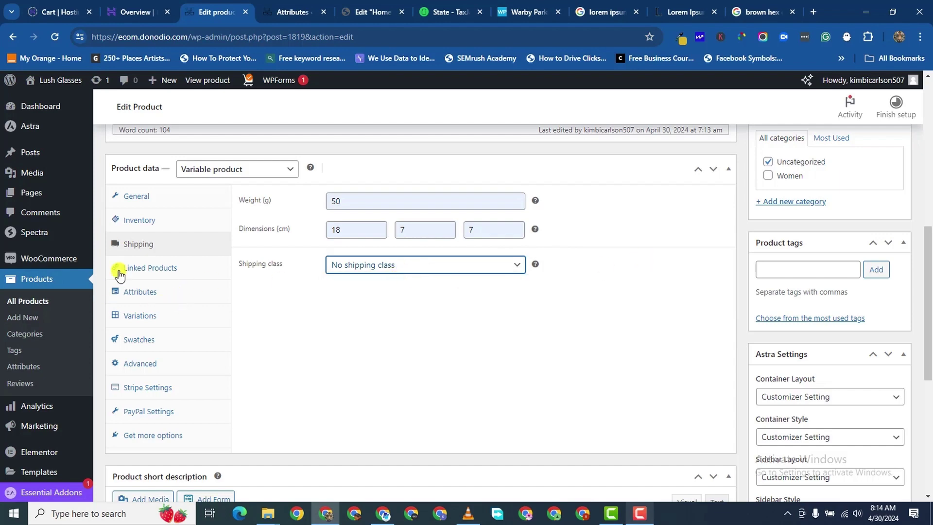
Open the product's attribute settings and change its category from Uncategorized to Women
left_click(156, 270)
left_click(141, 292)
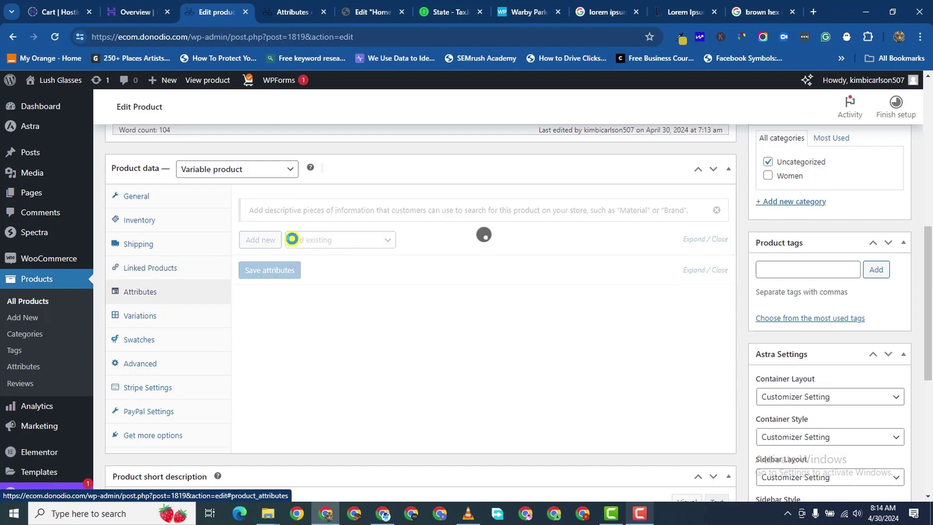
scroll(804, 235, "up", 3)
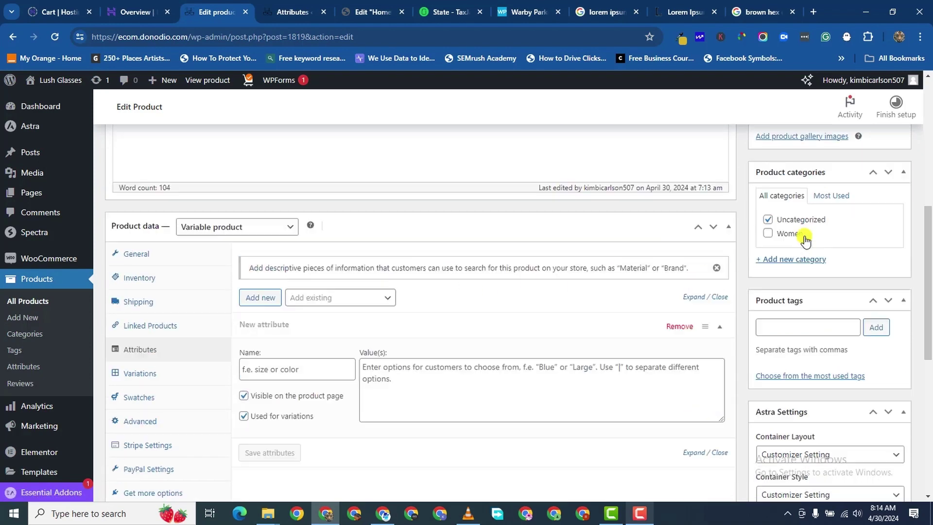
scroll(756, 411, "down", 3)
left_click(141, 270)
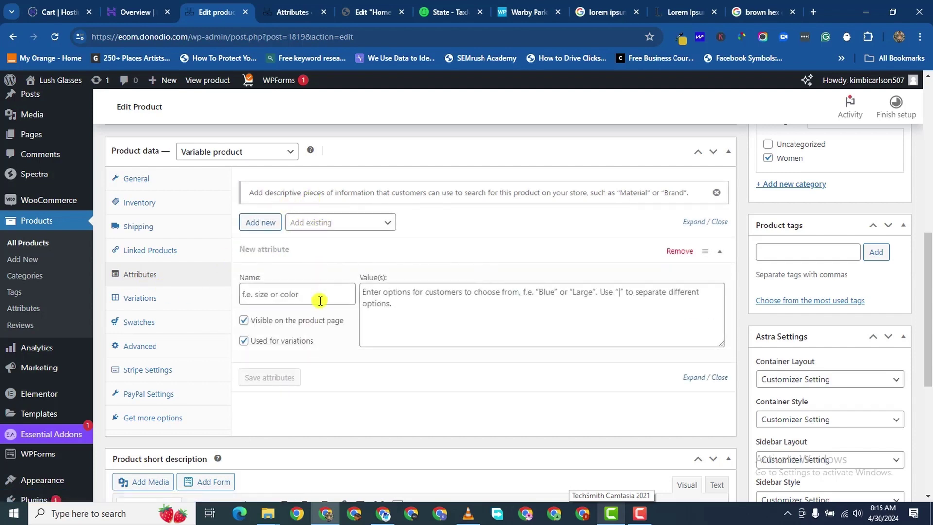
Add the existing Color attribute to the product with all its values: Black, Blue, Brown, Red and White
left_click(308, 224)
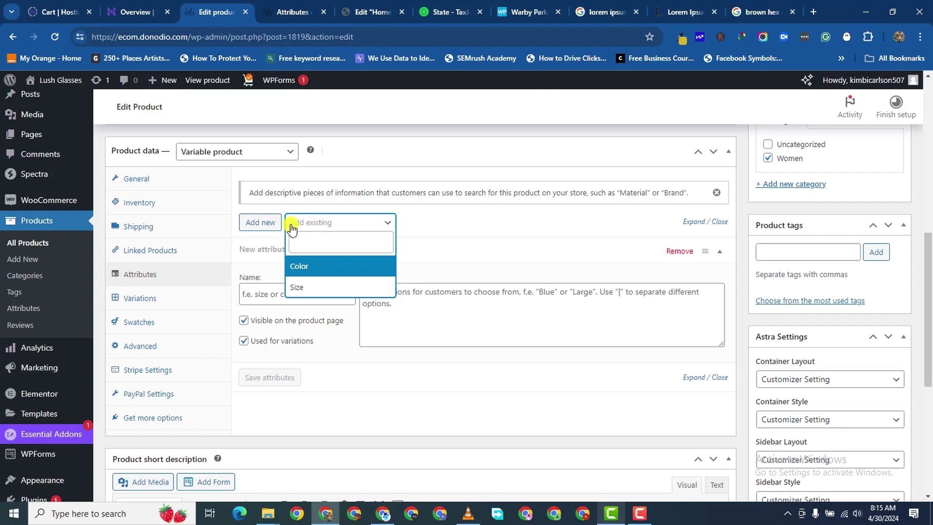
left_click(314, 269)
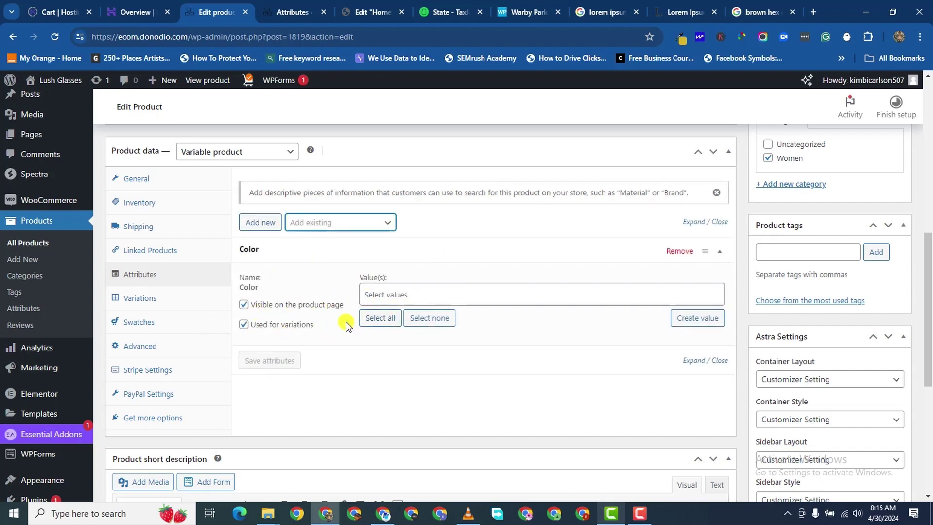
left_click(388, 320)
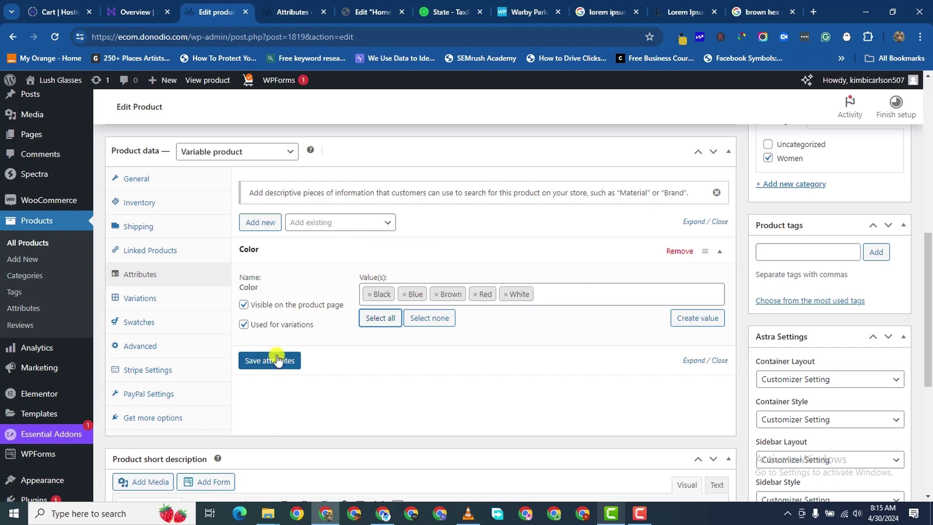
Add the existing Size attribute with all its values, Adult, Kids and Teen, and save the product's attributes
left_click(324, 222)
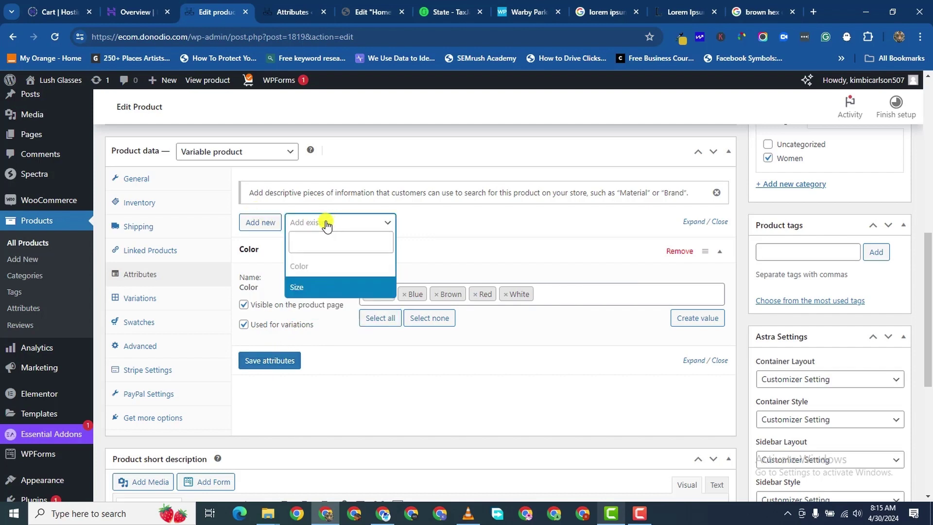
left_click(303, 286)
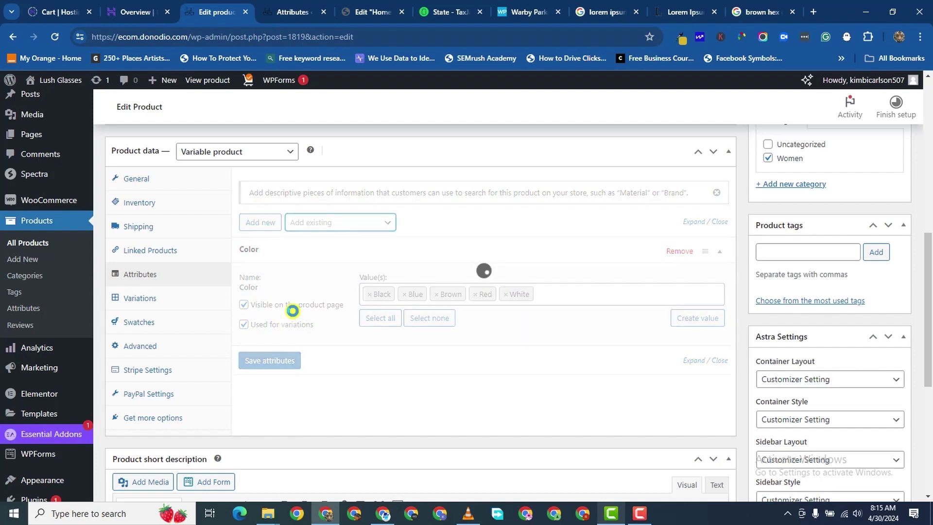
scroll(349, 388, "down", 2)
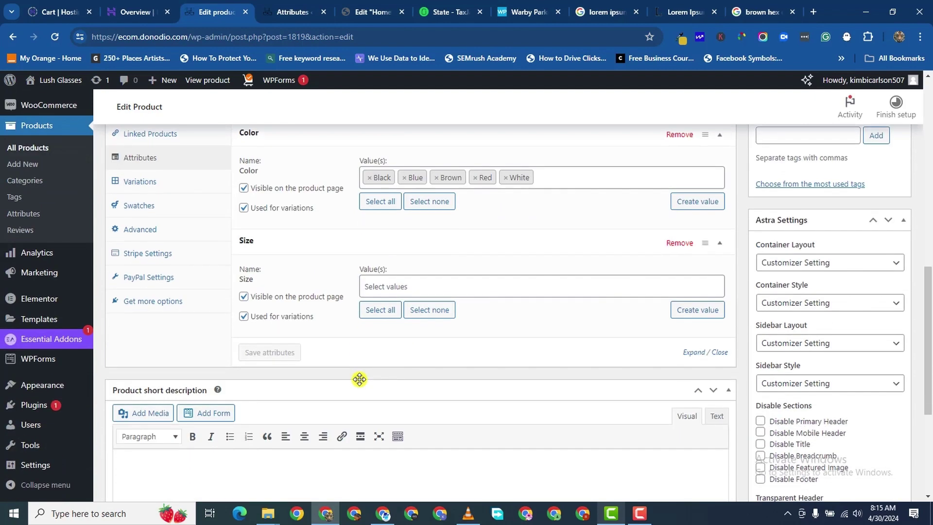
left_click(380, 310)
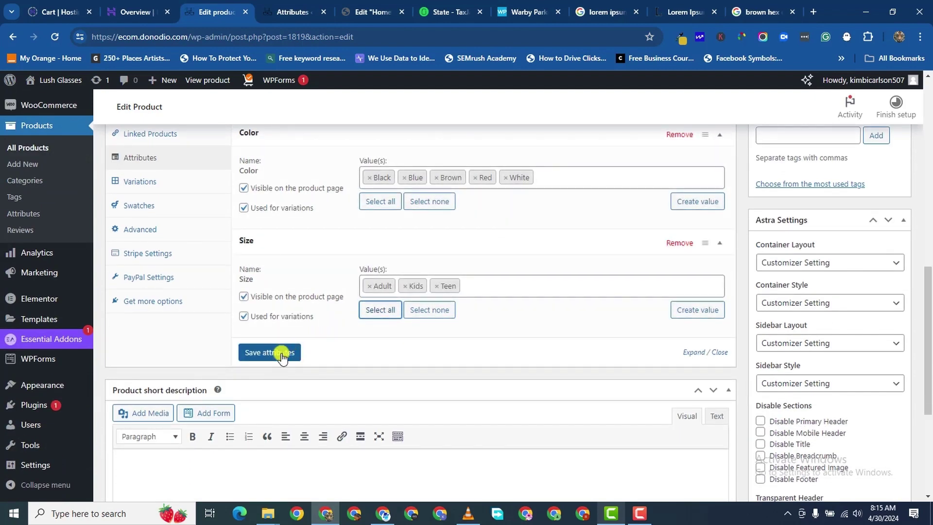
left_click(281, 355)
Generate all variations of the product from its saved Color and Size attributes
scroll(361, 266, "up", 1)
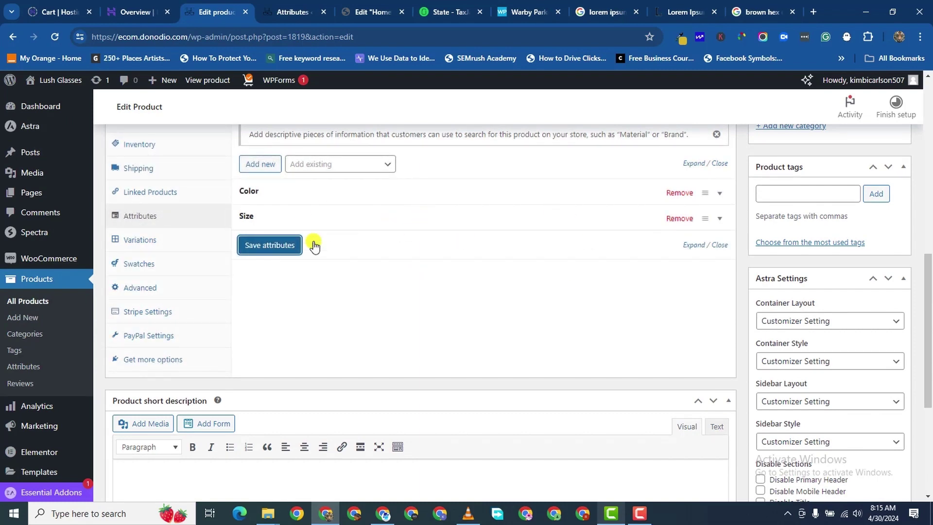
scroll(396, 224, "up", 1)
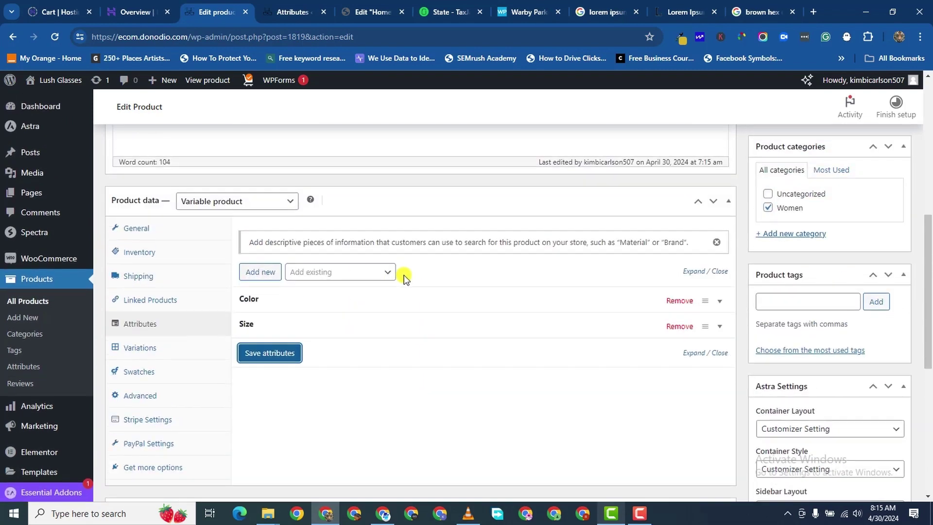
scroll(530, 180, "down", 2)
scroll(646, 340, "up", 1)
scroll(297, 339, "down", 1)
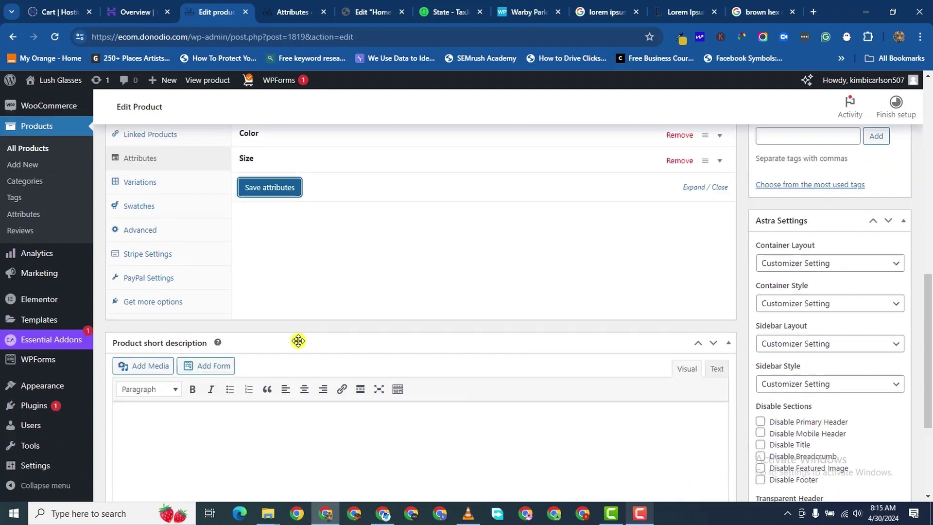
left_click(165, 182)
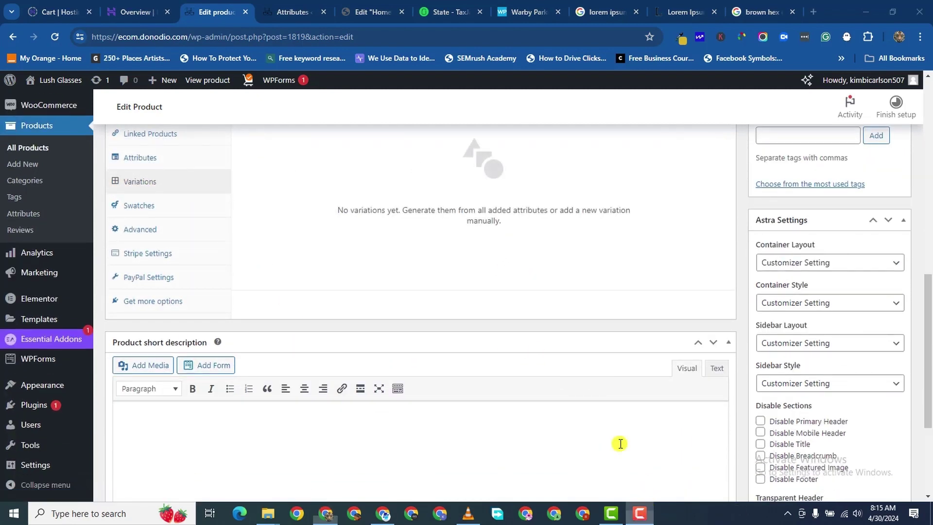
scroll(192, 100, "up", 2)
scroll(258, 187, "up", 1)
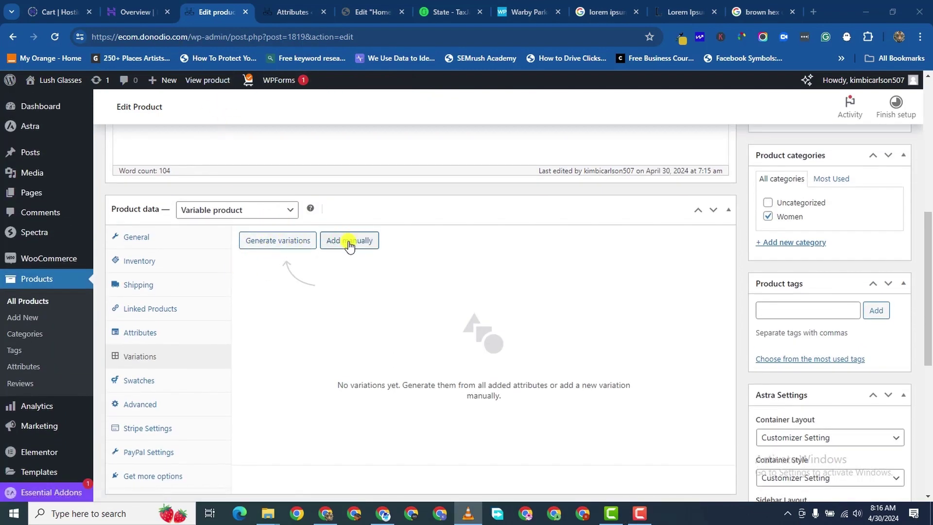
left_click(267, 245)
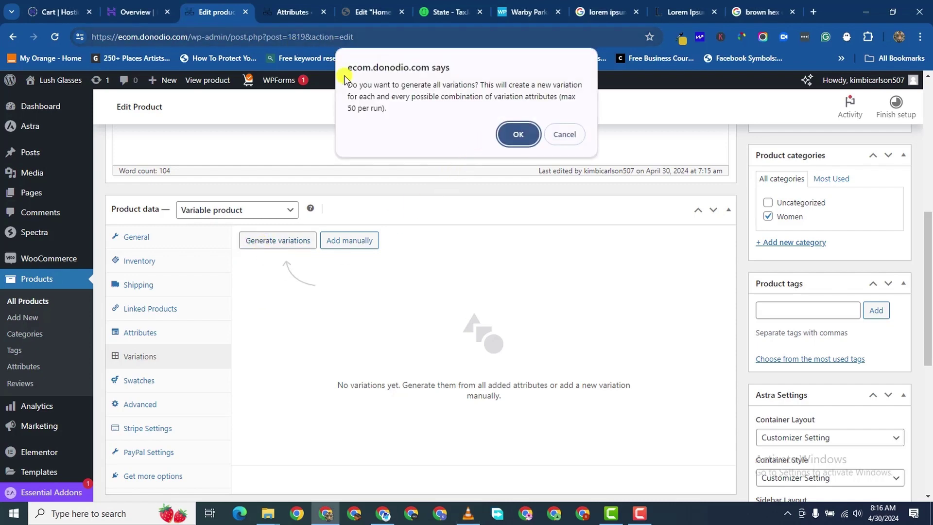
left_click(515, 133)
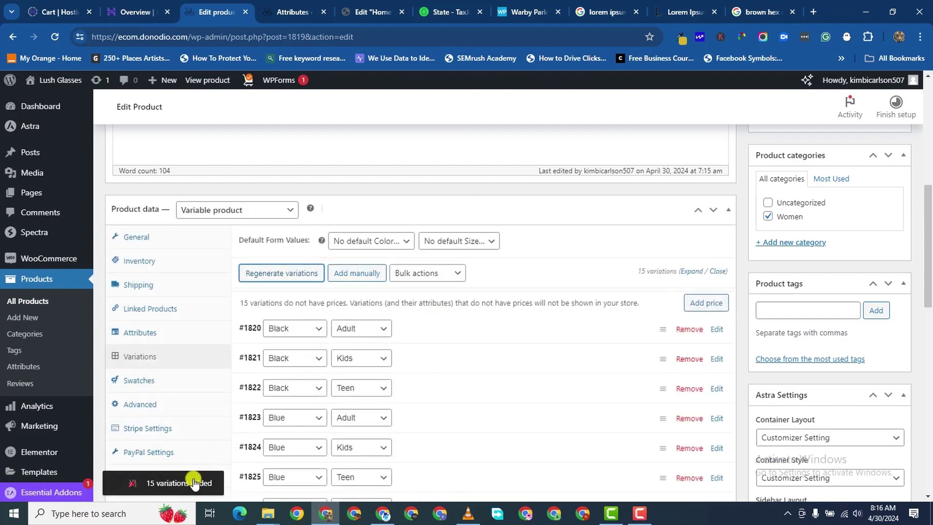
scroll(308, 354, "down", 6)
scroll(403, 296, "down", 4)
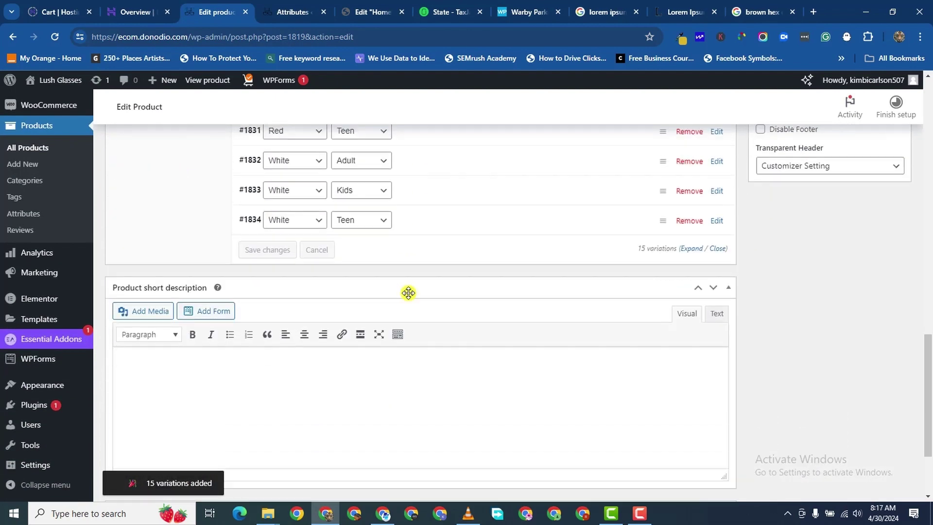
scroll(431, 291, "up", 8)
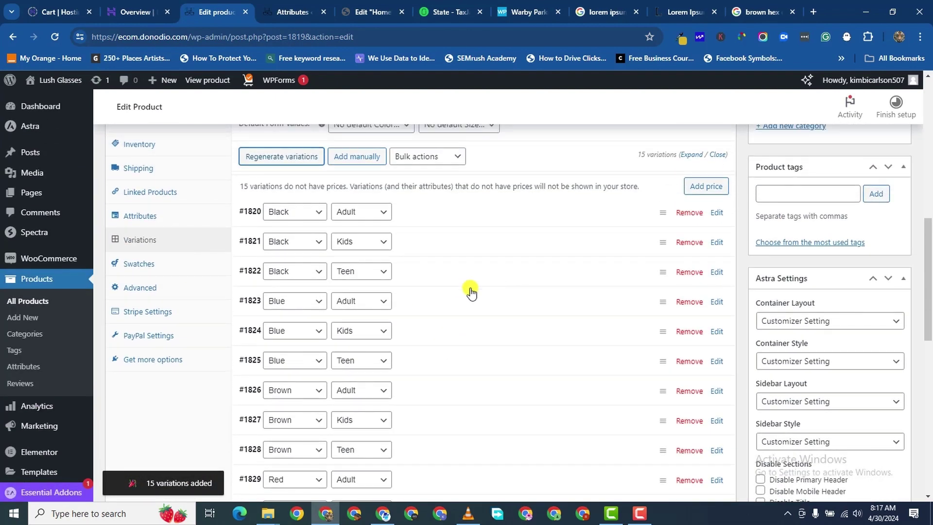
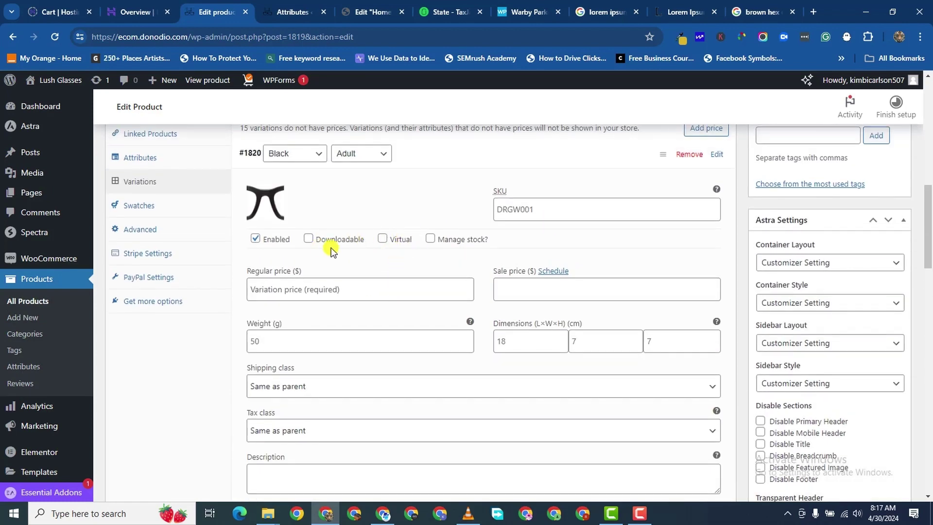
Set the Black Adult variation's regular price to 105 and its sale price to 95, leaving the description empty
left_click(535, 215)
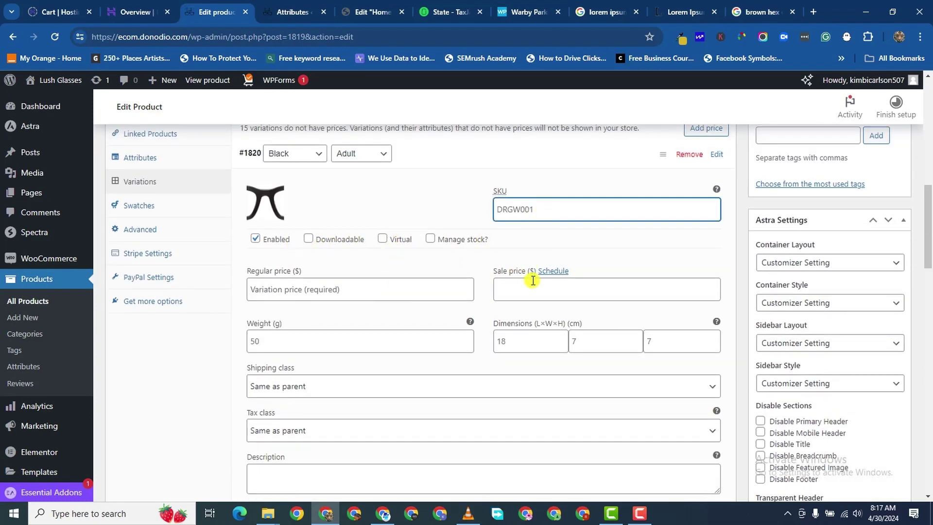
left_click(341, 289)
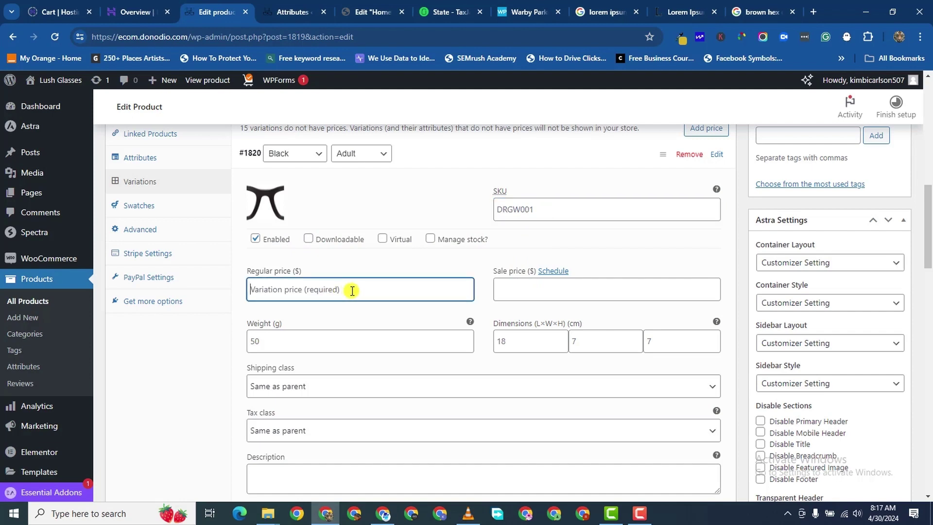
type("95")
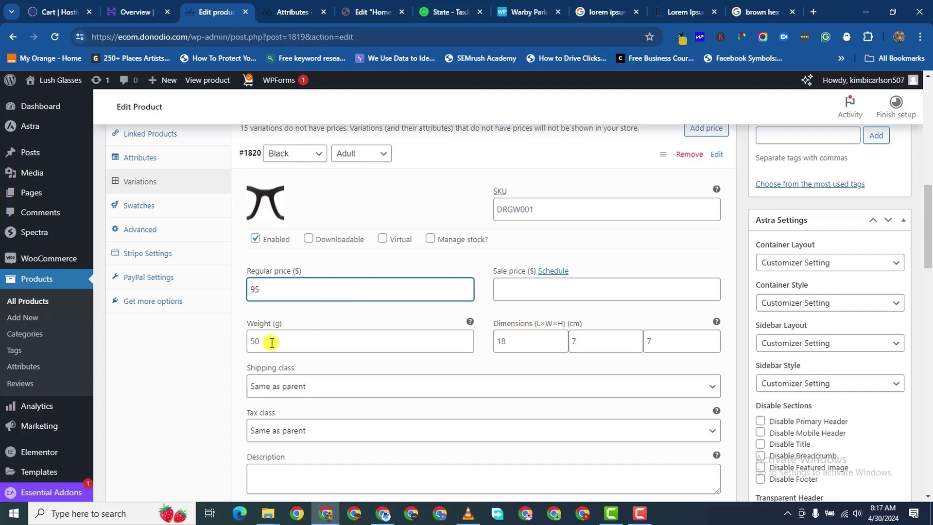
left_click(508, 291)
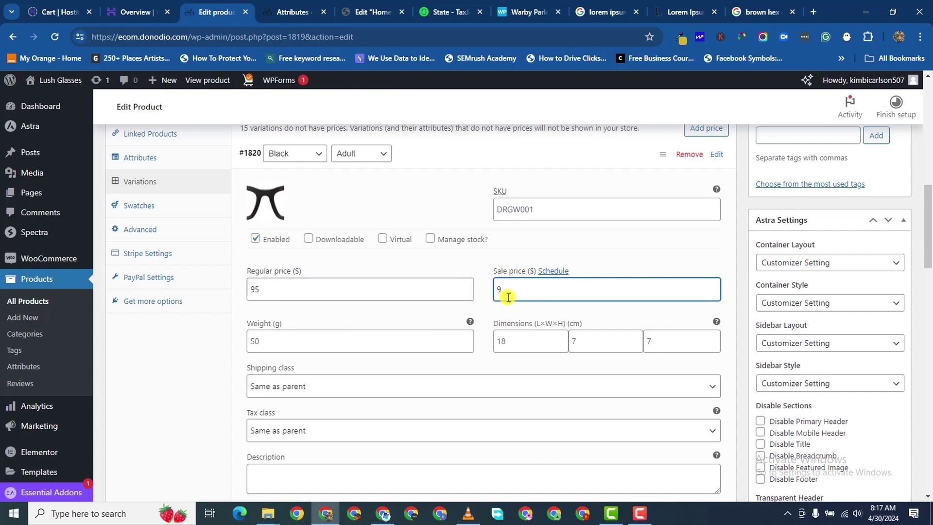
double_click(389, 289)
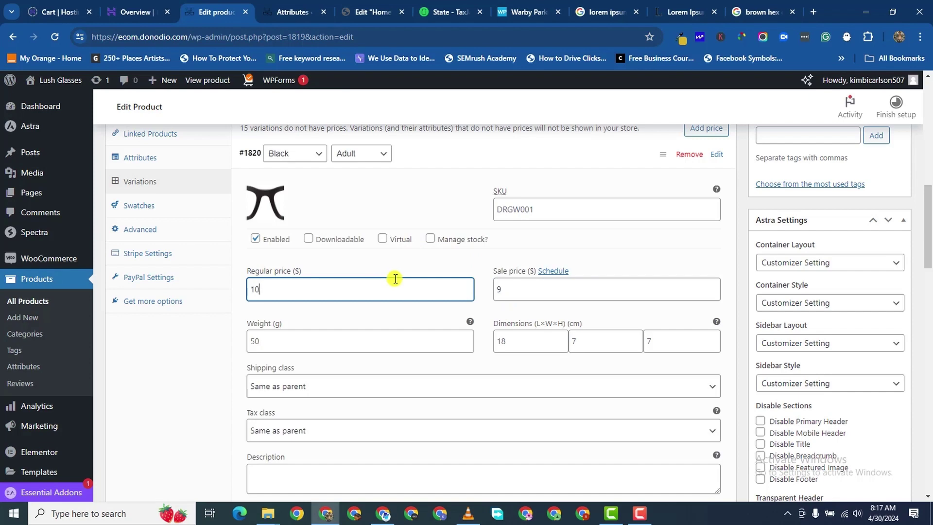
type("105")
left_click(552, 285)
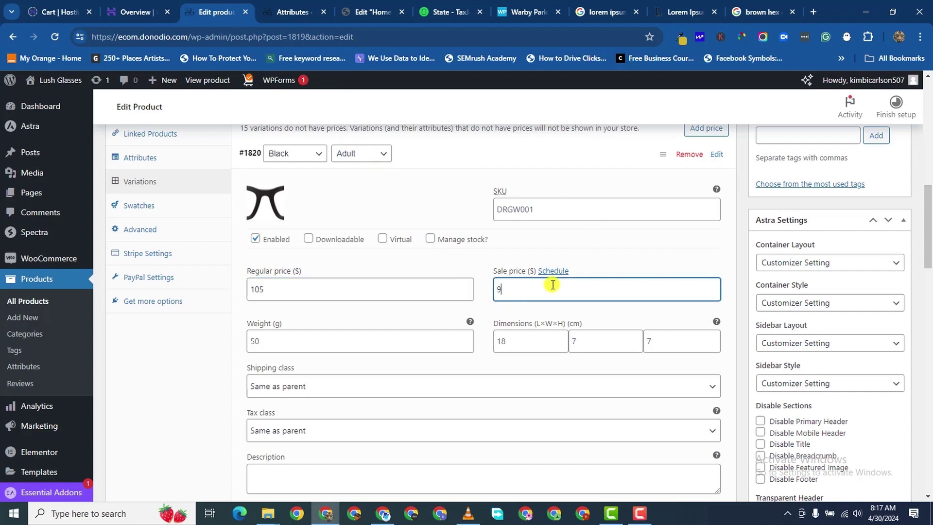
scroll(442, 332, "down", 3)
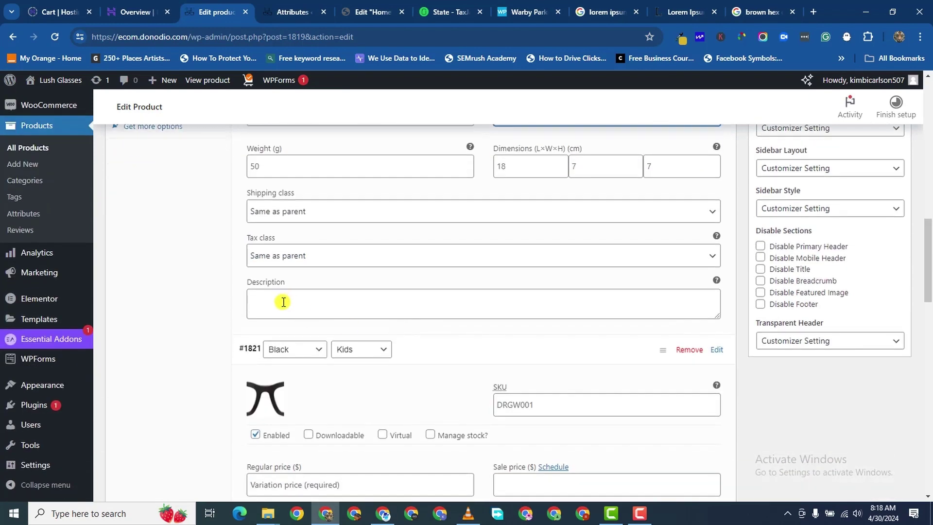
scroll(286, 312, "down", 3)
scroll(291, 327, "up", 3)
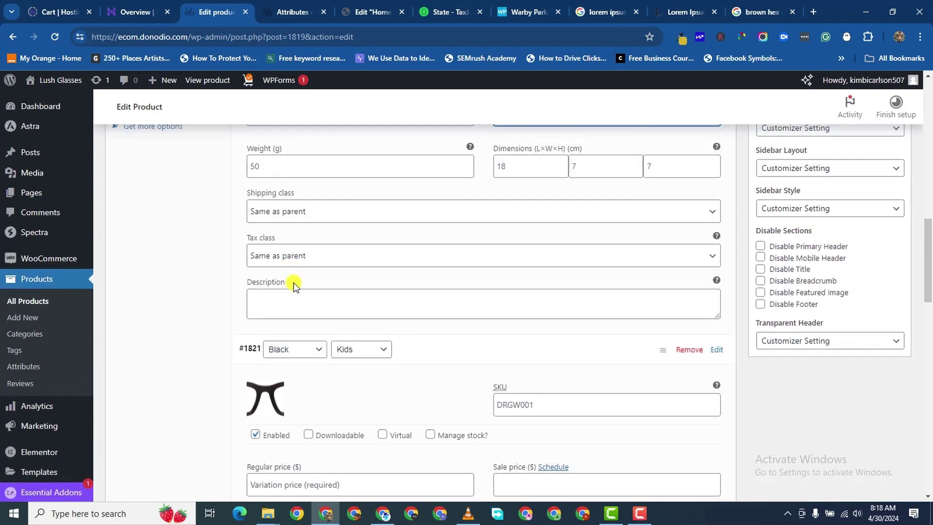
scroll(306, 274, "up", 1)
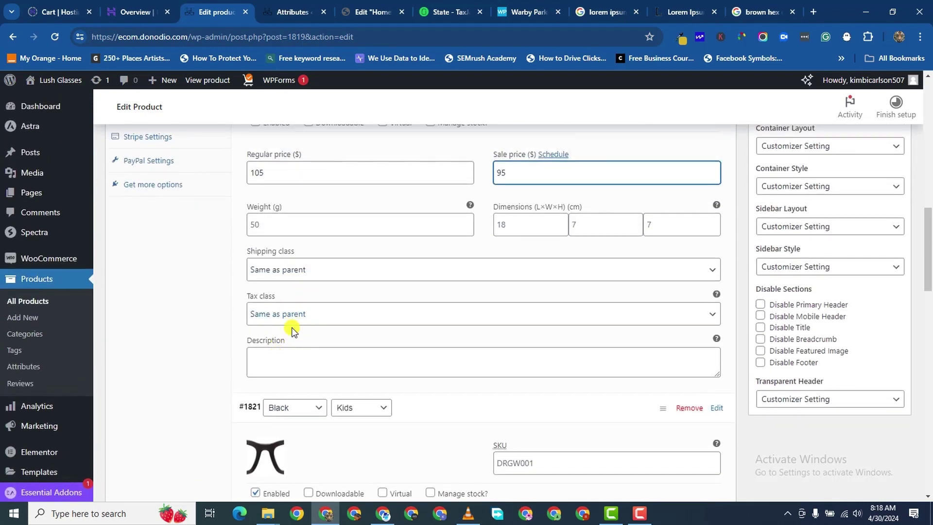
left_click(267, 362)
Set the Black Kids variation's regular price to 100 and its sale price to 90
scroll(379, 377, "down", 3)
scroll(325, 323, "down", 2)
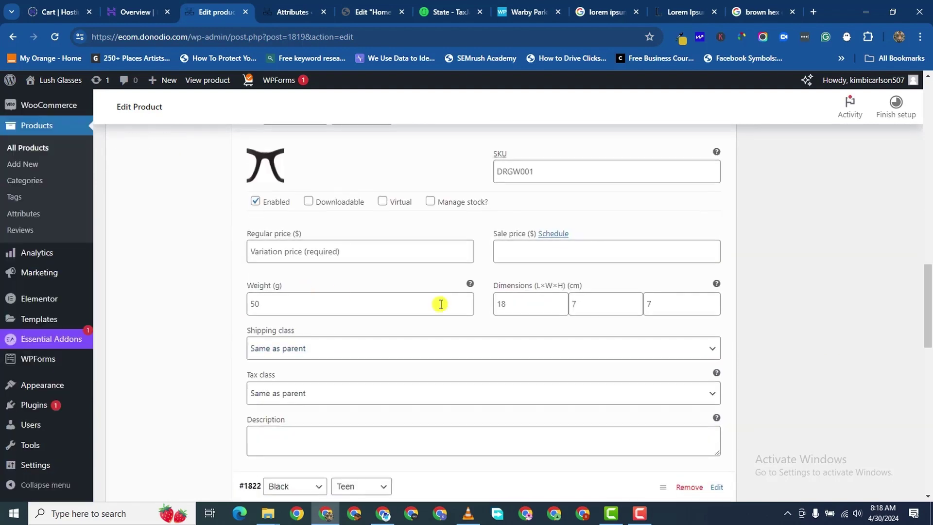
left_click(330, 254)
type("1")
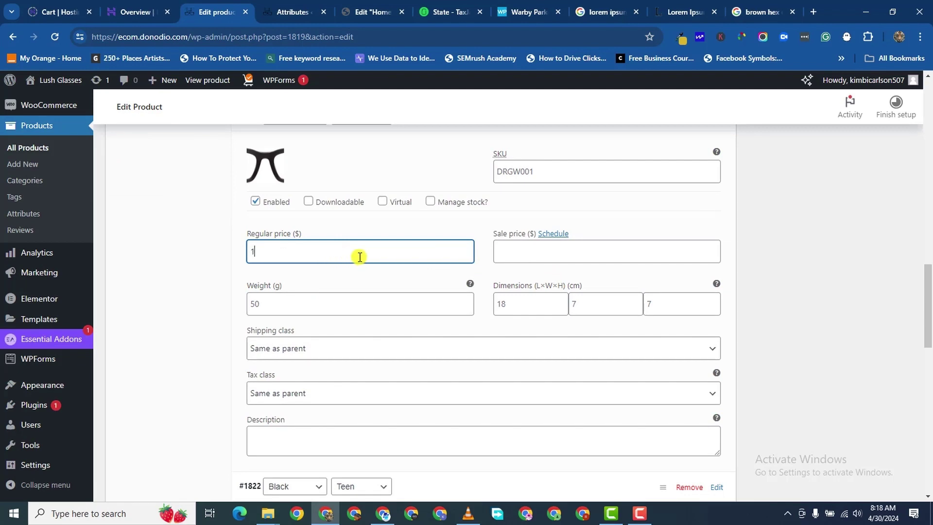
key("BackSpace")
key("BackSpace")
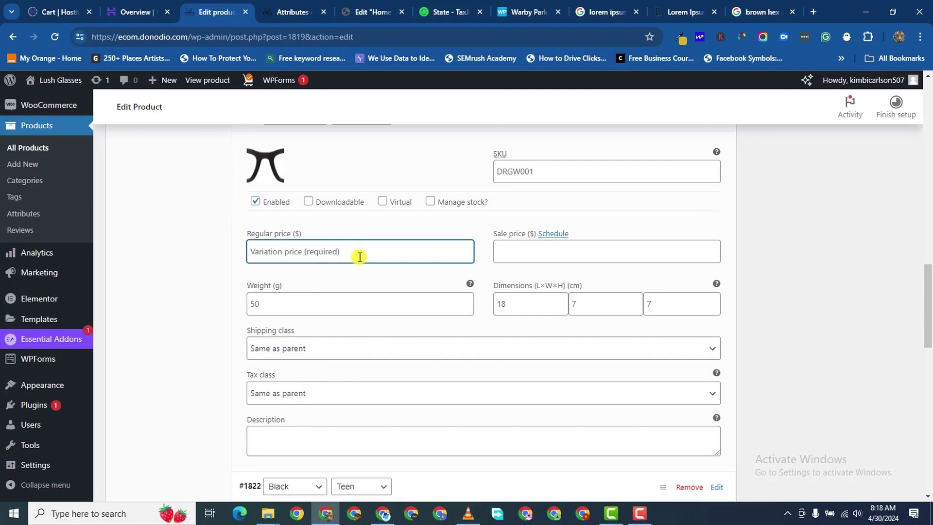
type("100")
left_click(539, 249)
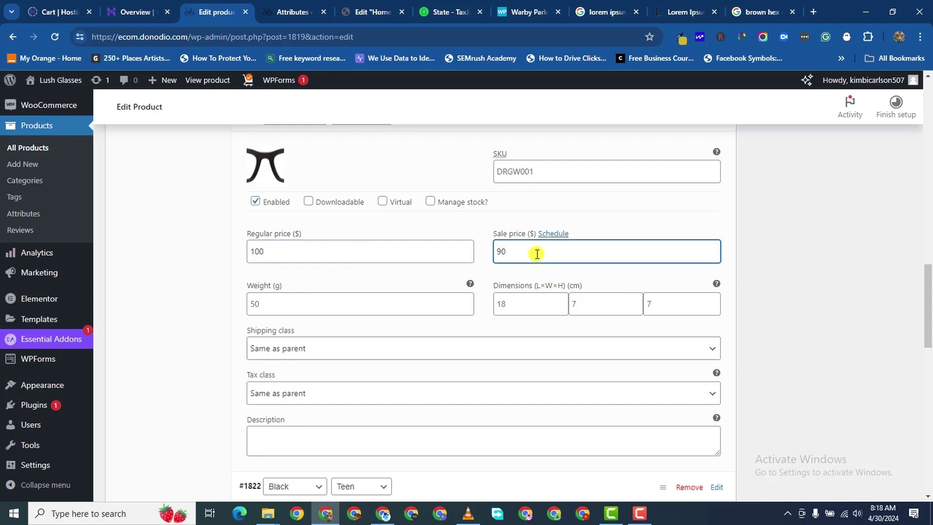
scroll(340, 388, "down", 3)
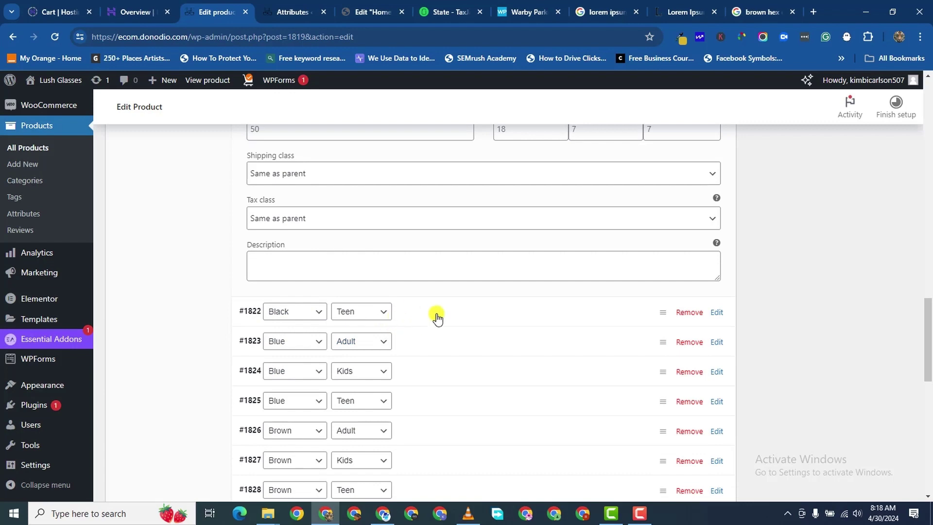
Change the Black Kids variation's prices to 95 regular and 85 sale
scroll(436, 315, "up", 6)
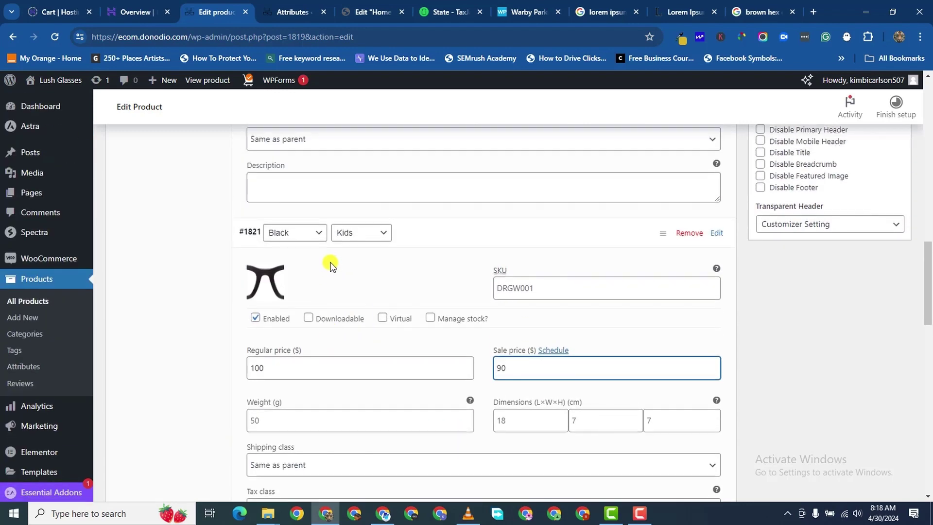
scroll(381, 249, "up", 1)
scroll(374, 264, "down", 2)
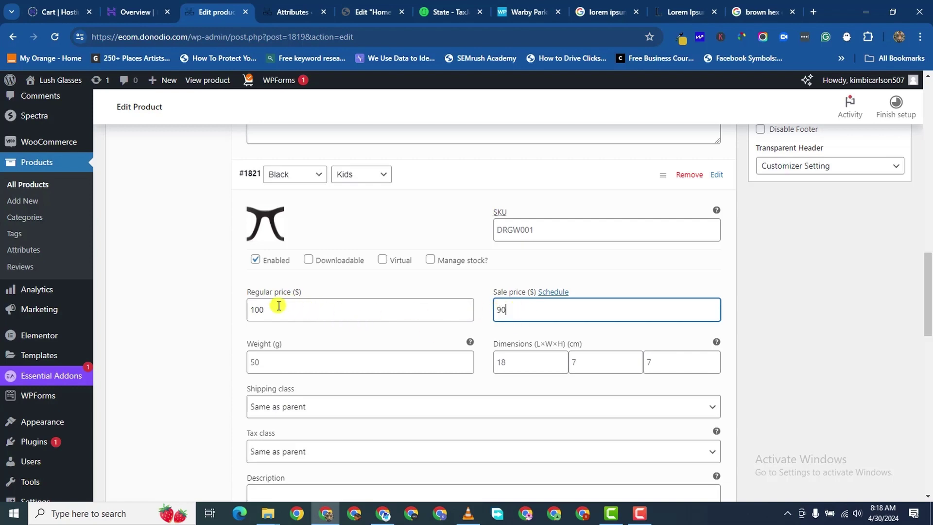
left_click(267, 305)
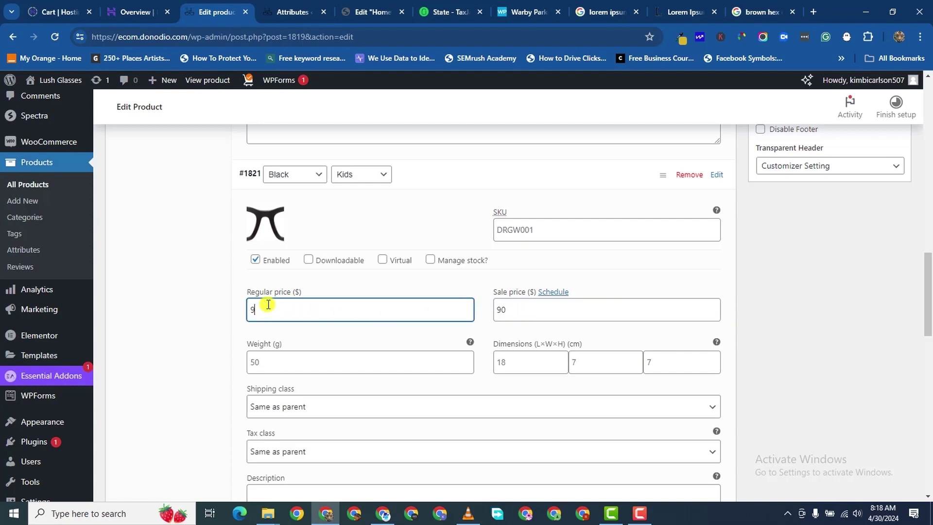
double_click(505, 309)
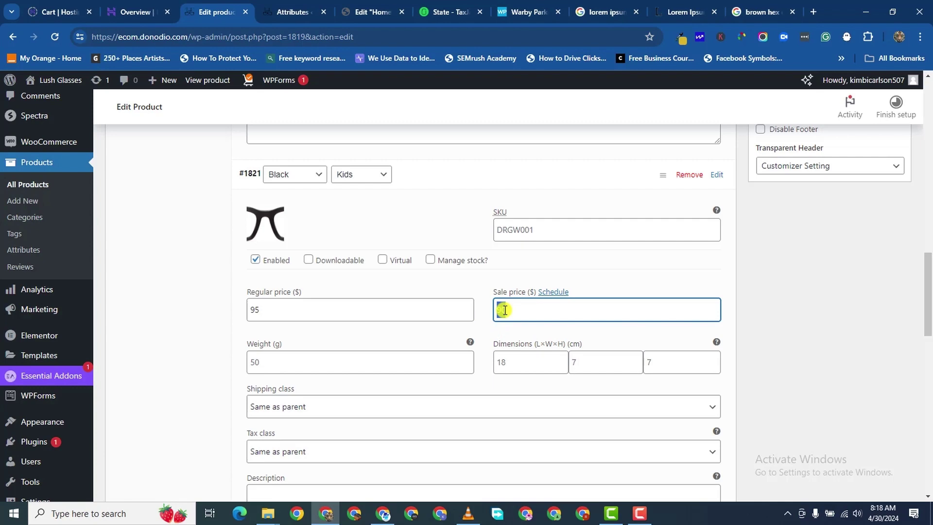
Expand the Black Teen variation and set the black glasses frame from the media library as its image
scroll(489, 349, "down", 5)
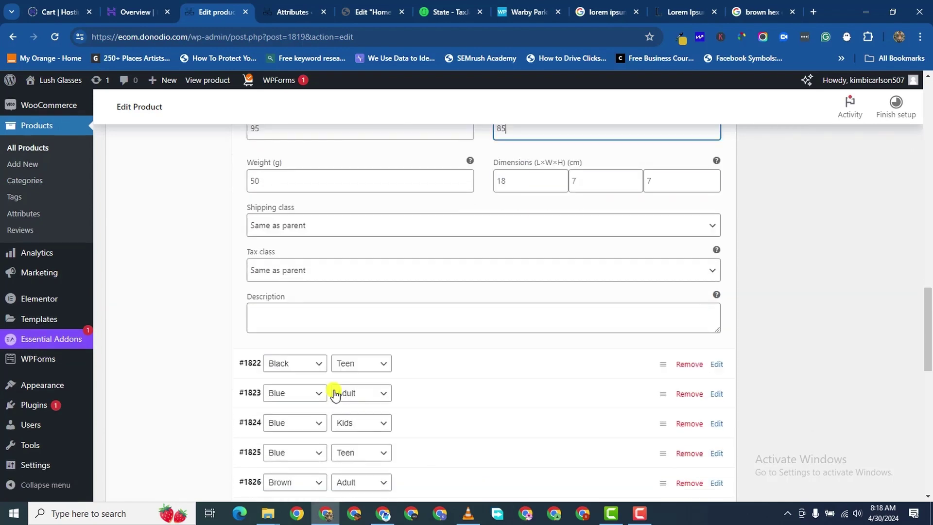
left_click(443, 315)
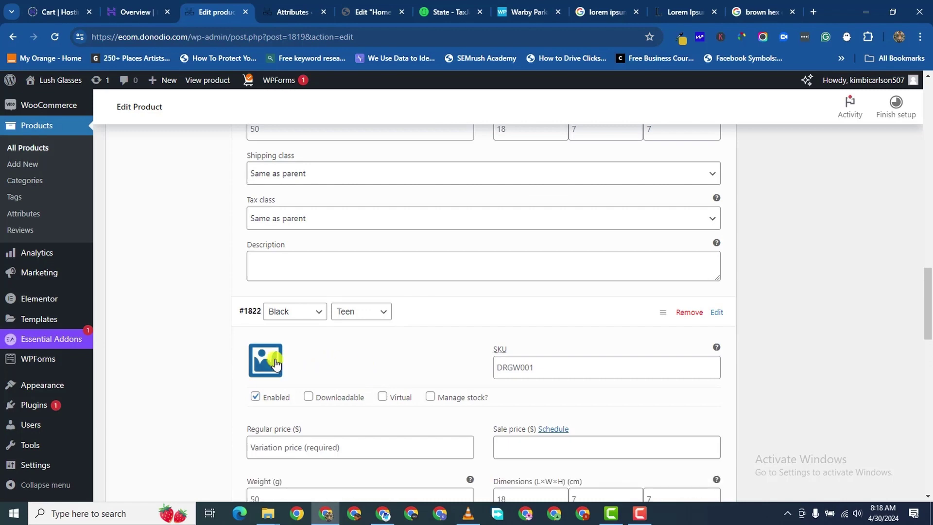
left_click(265, 360)
left_click(41, 193)
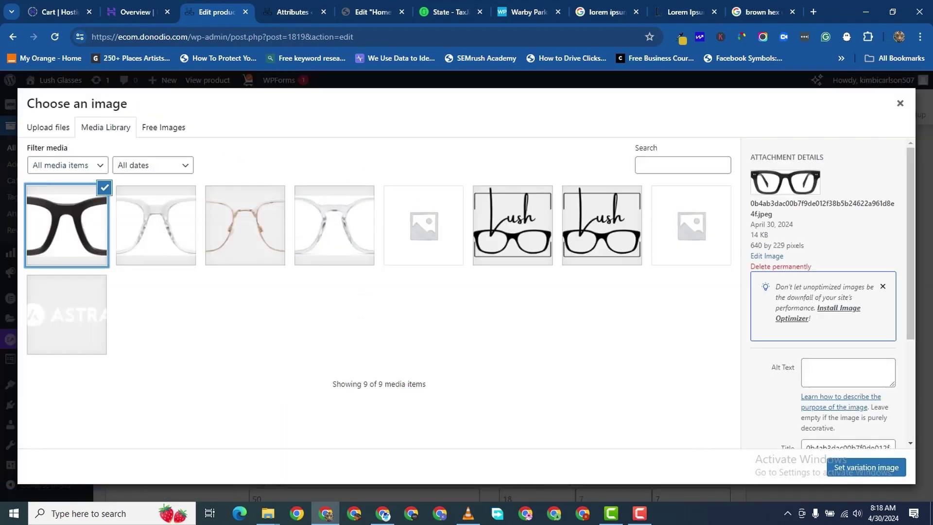
left_click(855, 468)
Set the Black Teen variation's regular price to 100 and its sale price to 90
scroll(277, 360, "down", 3)
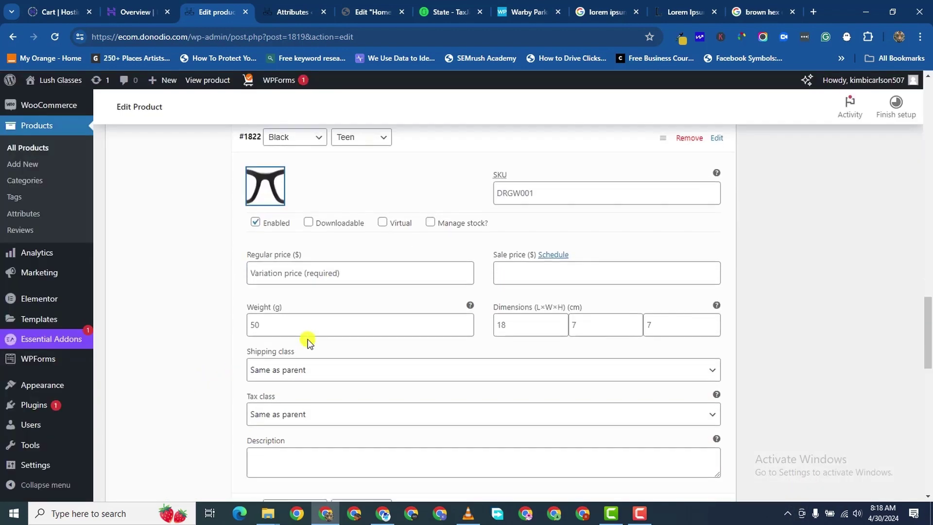
left_click(512, 274)
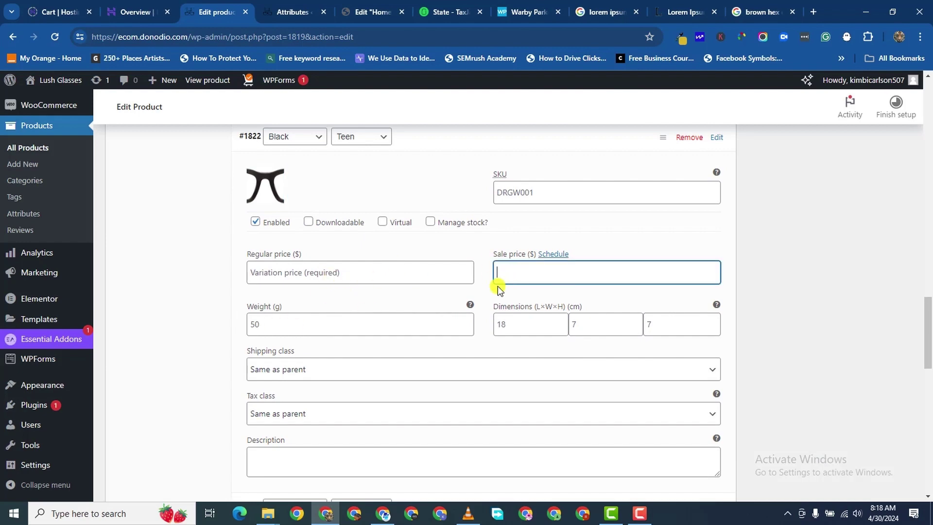
left_click(338, 268)
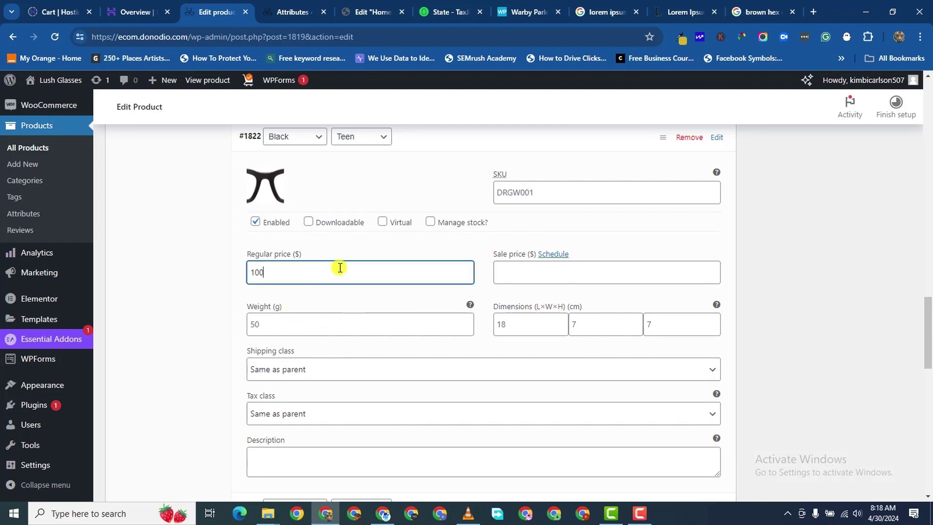
left_click(509, 265)
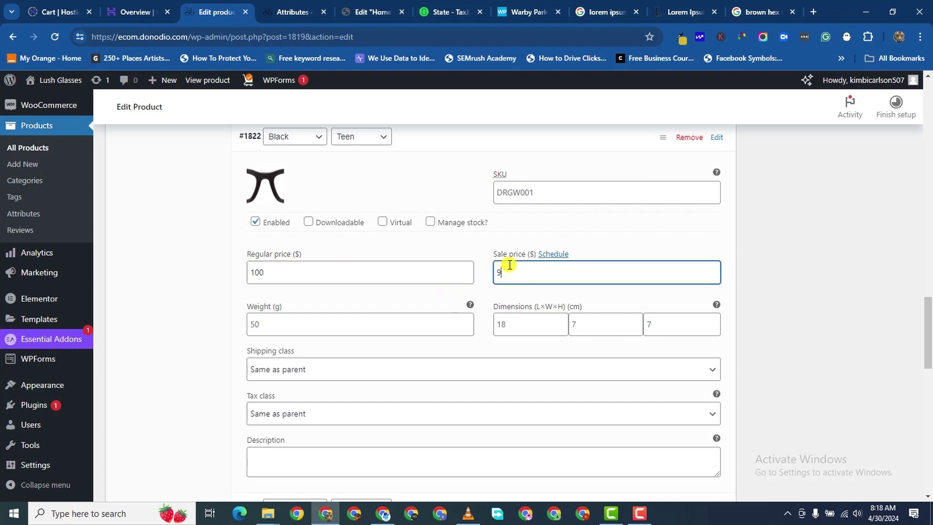
Go through the variation list and check the settings of the Black Teen and Blue Adult variations
scroll(475, 358, "down", 1)
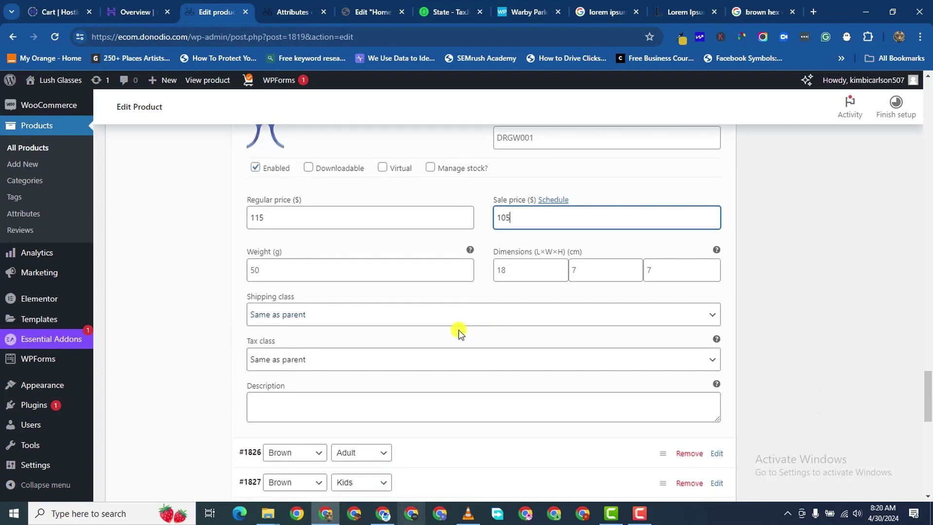
scroll(458, 329, "down", 4)
scroll(406, 329, "down", 3)
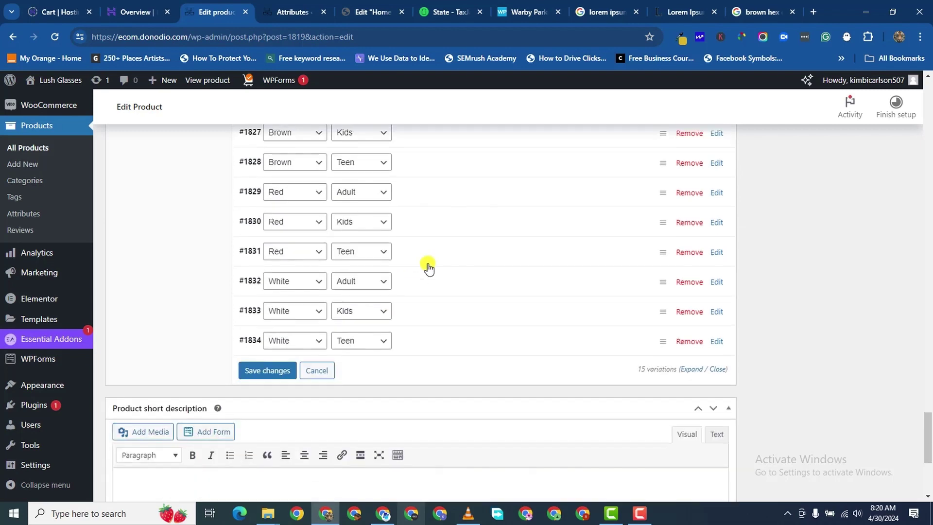
scroll(382, 292, "up", 1)
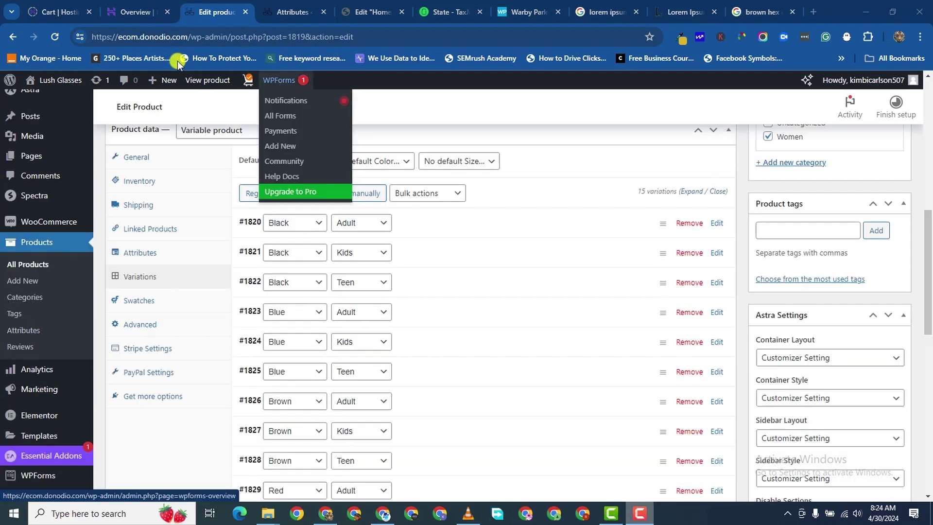
scroll(418, 229, "down", 8)
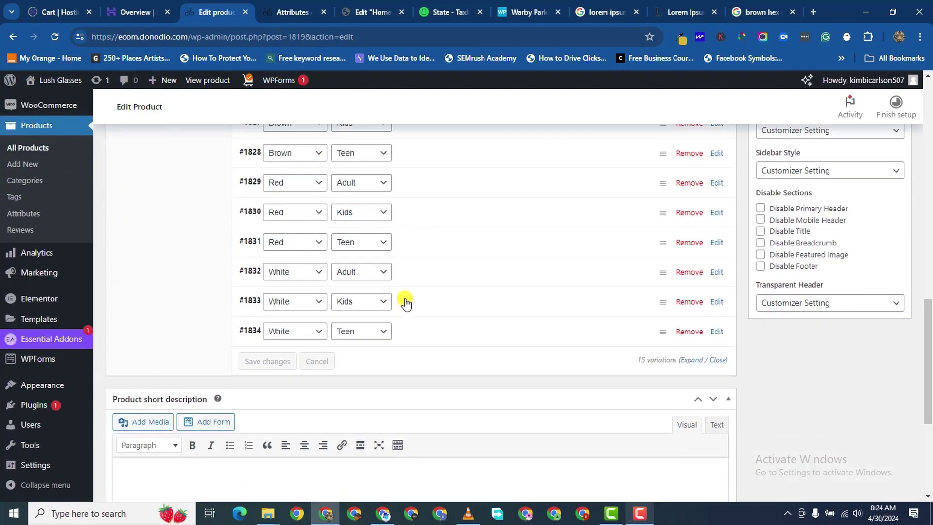
scroll(479, 199, "up", 8)
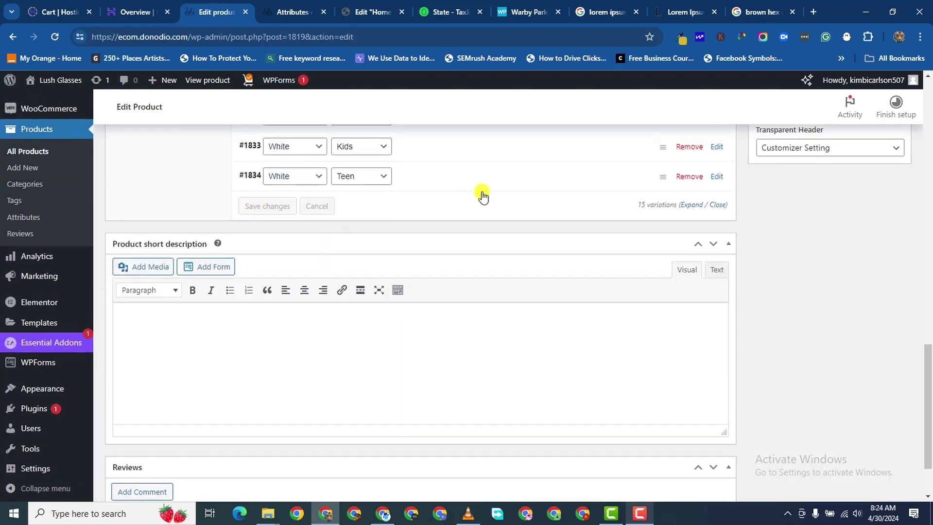
left_click(445, 238)
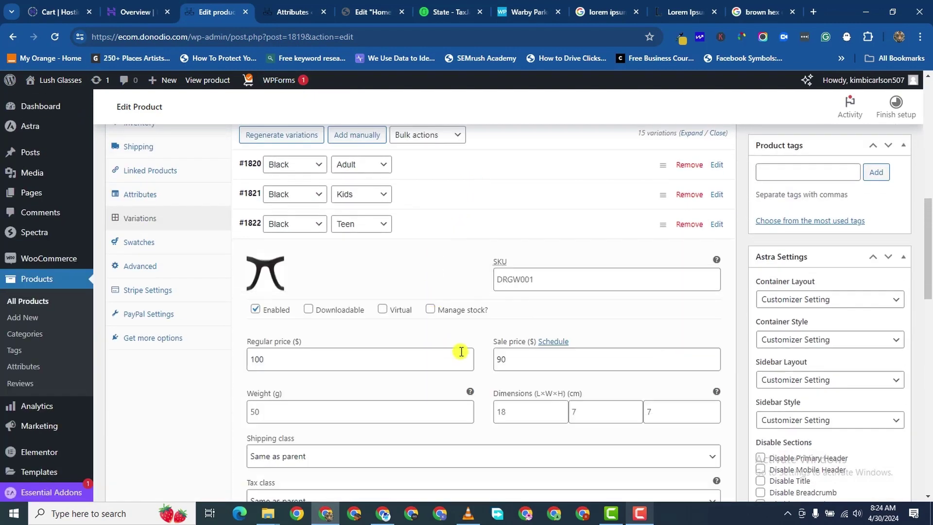
scroll(464, 316, "down", 4)
scroll(455, 361, "down", 2)
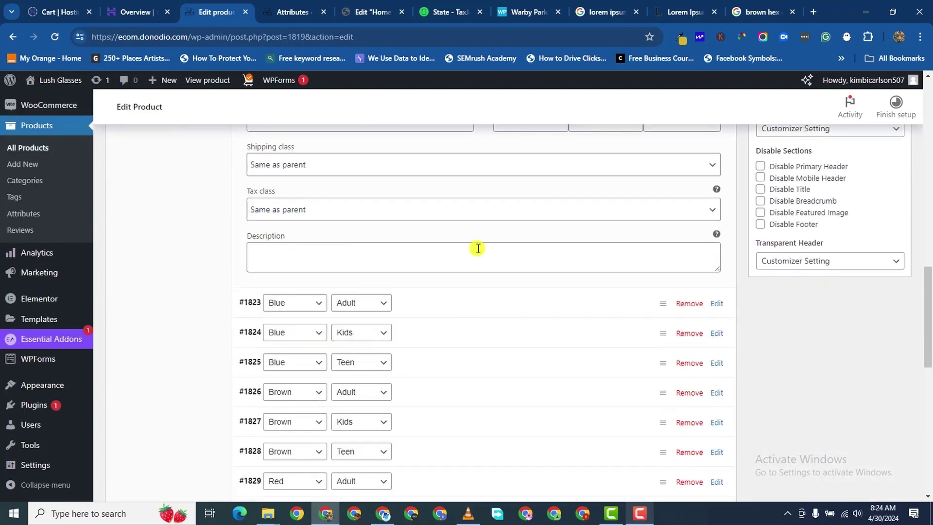
left_click(460, 317)
scroll(451, 345, "down", 4)
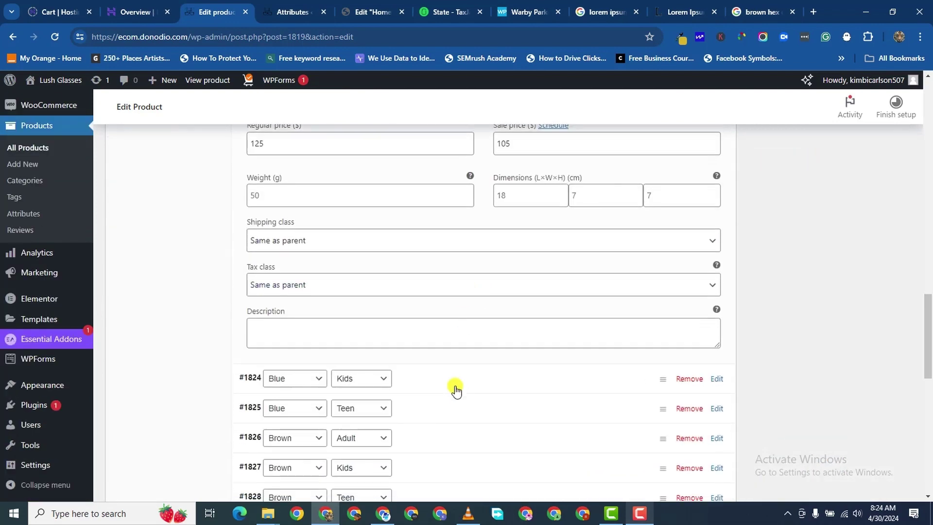
Expand the Blue Teen, Red Kids and White Kids variations and check their images and prices
scroll(454, 340, "down", 2)
left_click(453, 289)
scroll(489, 368, "down", 5)
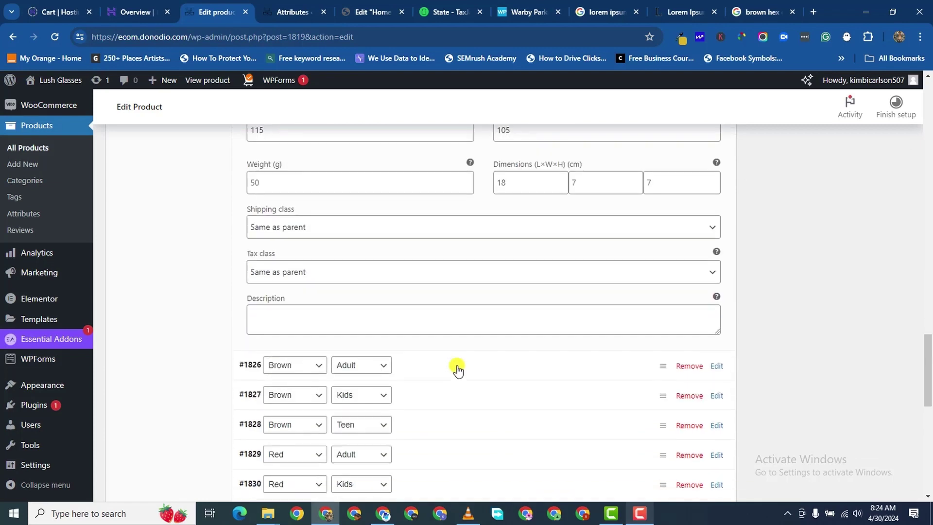
scroll(459, 360, "down", 3)
left_click(467, 326)
scroll(484, 357, "down", 5)
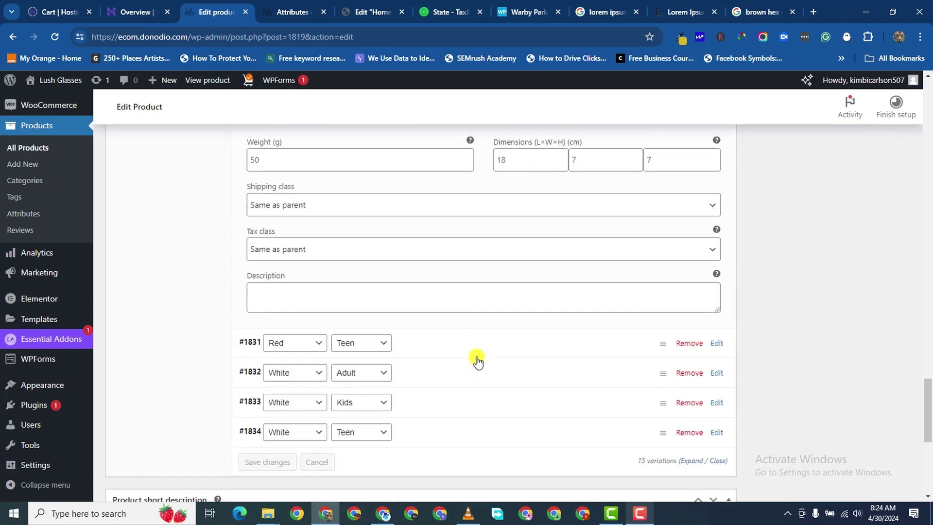
scroll(477, 362, "down", 3)
left_click(474, 278)
scroll(448, 234, "down", 3)
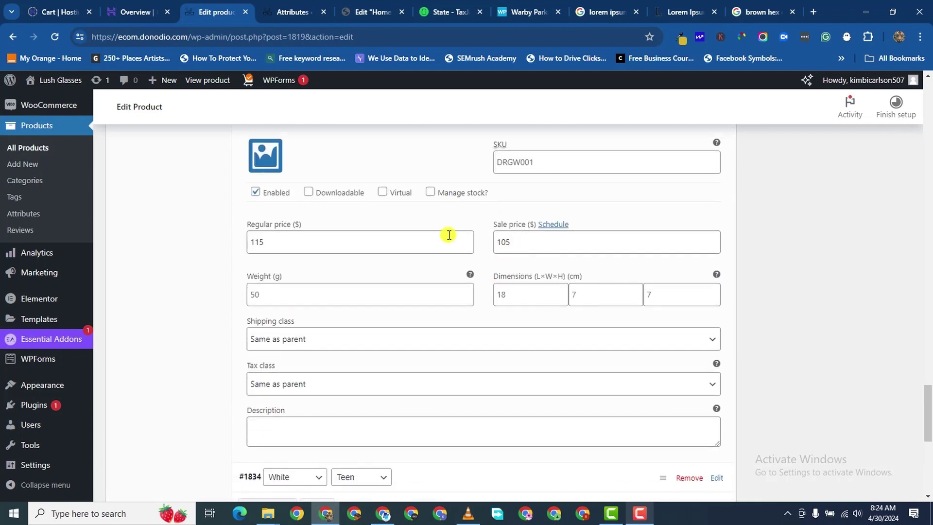
Set the clear glasses frame from the media library as the White Kids variation's image
scroll(356, 304, "up", 3)
scroll(291, 335, "up", 2)
scroll(308, 327, "down", 7)
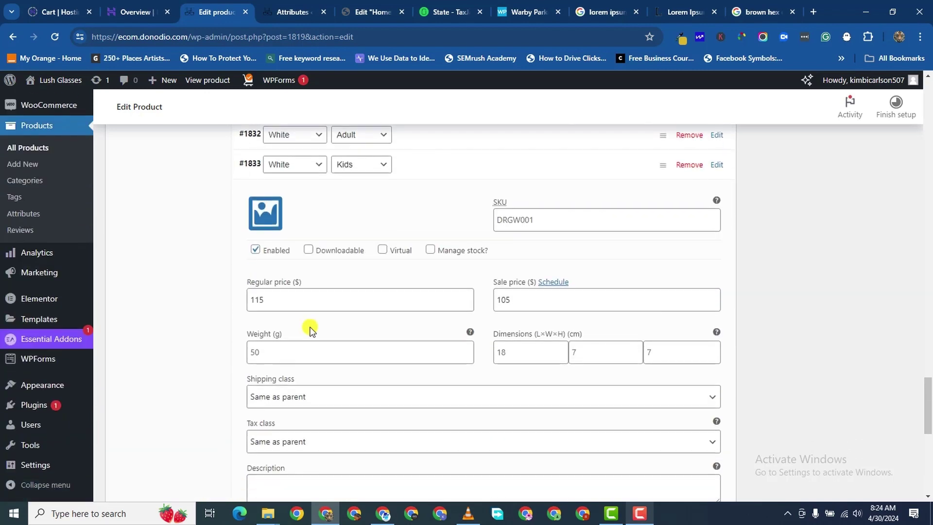
scroll(284, 192, "up", 2)
left_click(265, 213)
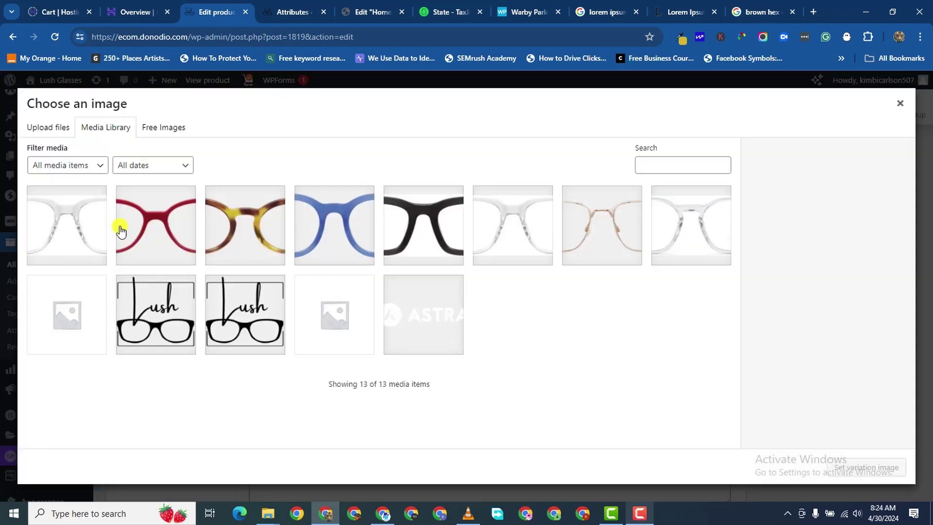
left_click(64, 230)
left_click(866, 467)
scroll(678, 419, "down", 6)
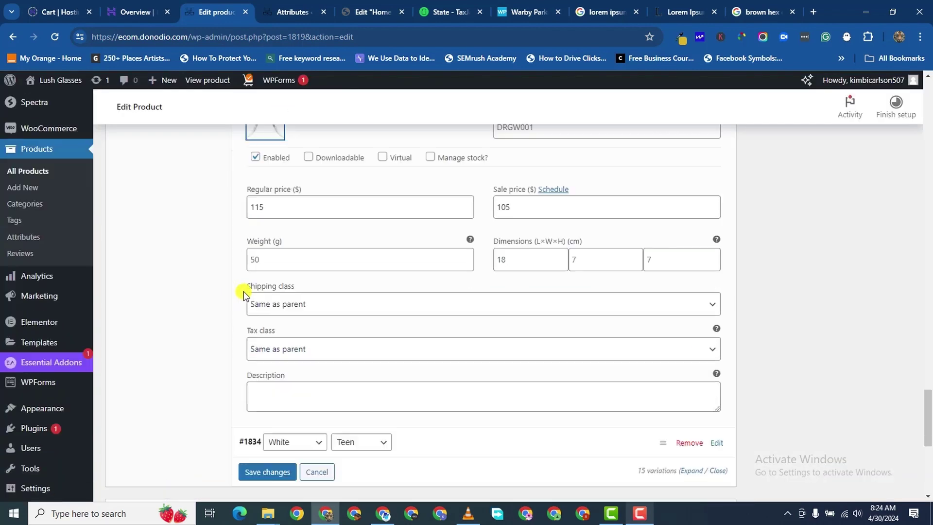
Collapse the White Kids variation and expand White Adult to check its image and prices
scroll(377, 232, "up", 4)
scroll(376, 232, "up", 5)
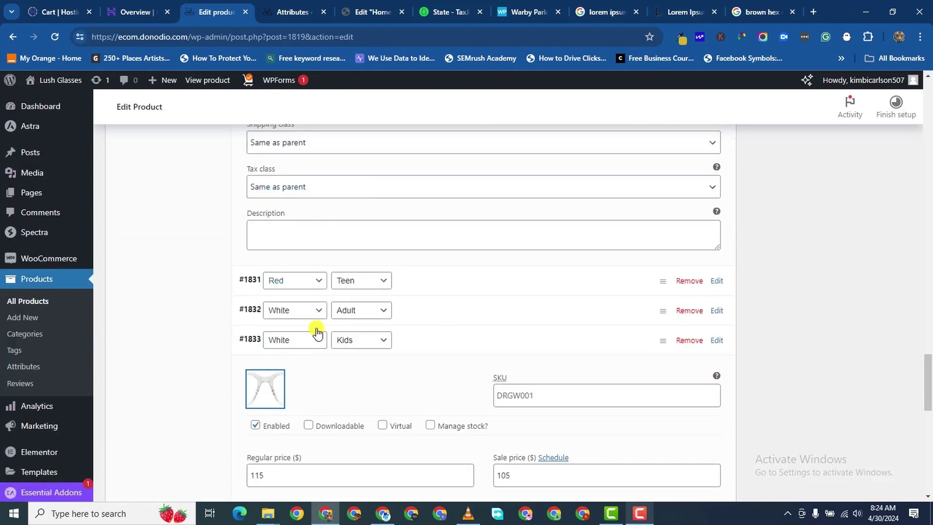
left_click(455, 333)
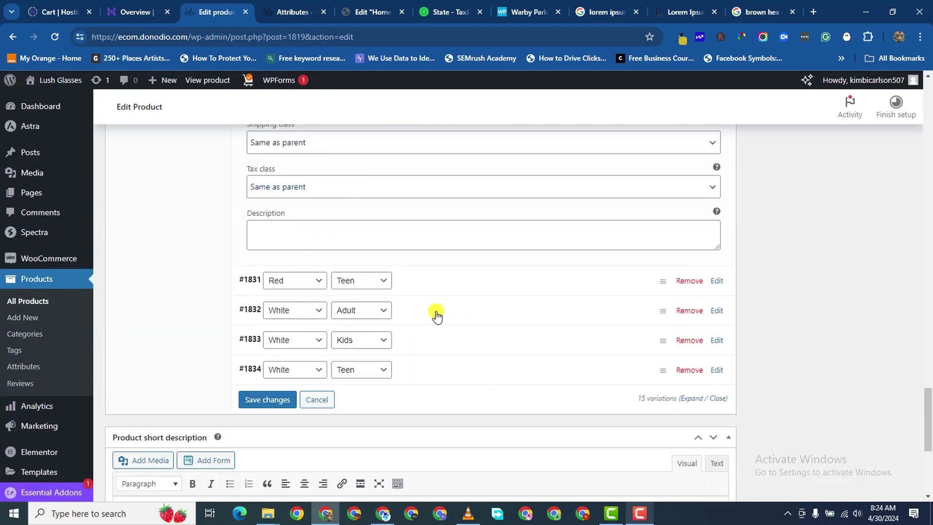
left_click(441, 315)
scroll(589, 212, "down", 5)
Set the product's default form values to the color Blue and the size Kids
scroll(595, 213, "up", 15)
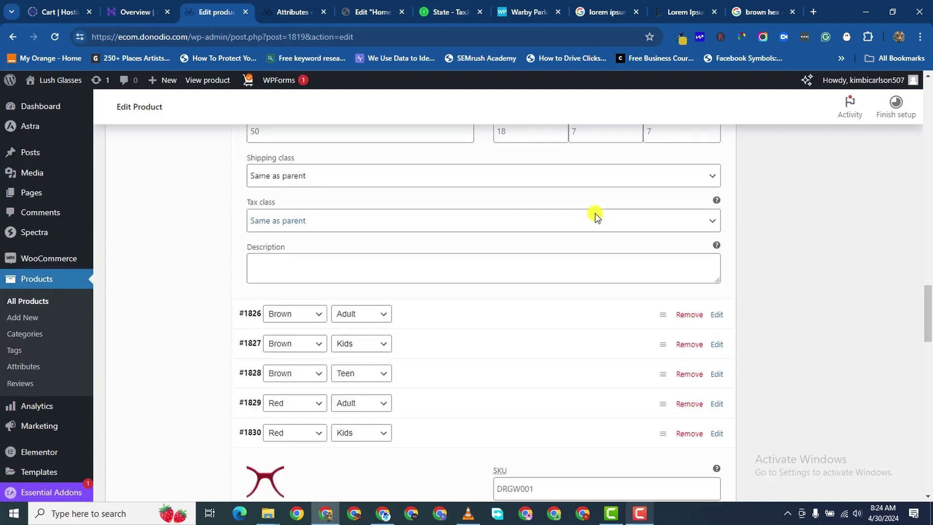
scroll(483, 208, "up", 15)
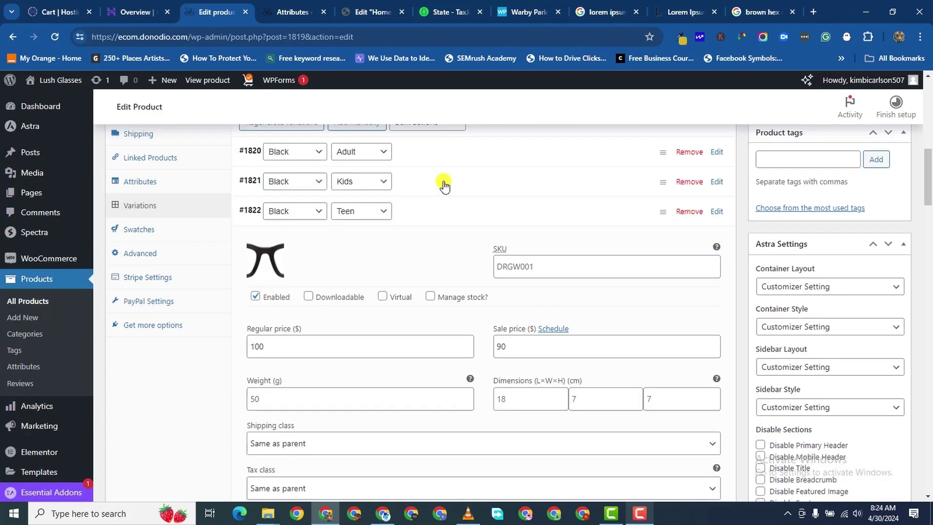
scroll(381, 285, "down", 3)
scroll(379, 281, "up", 2)
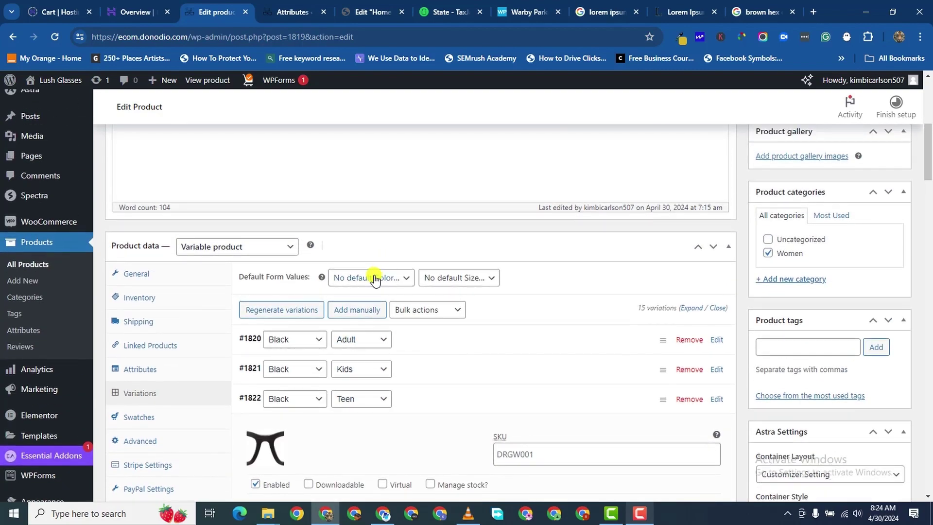
left_click(378, 277)
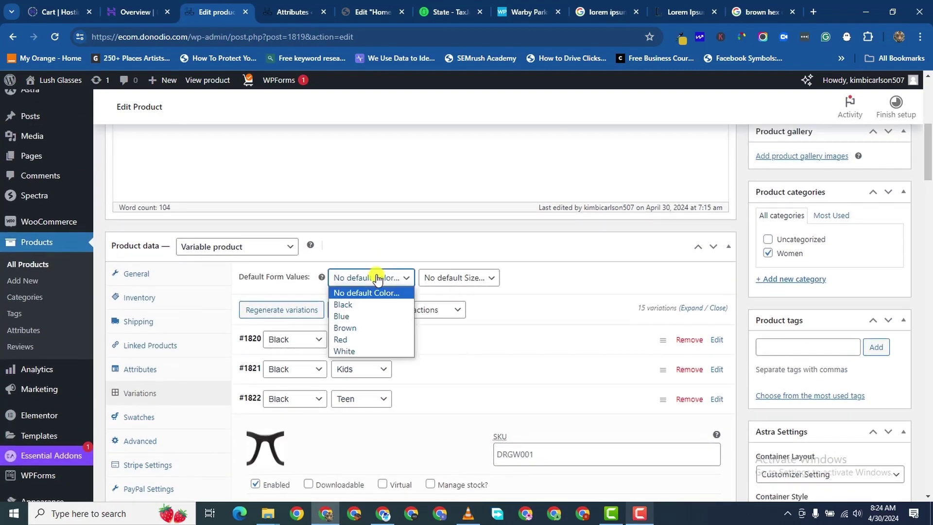
left_click(383, 316)
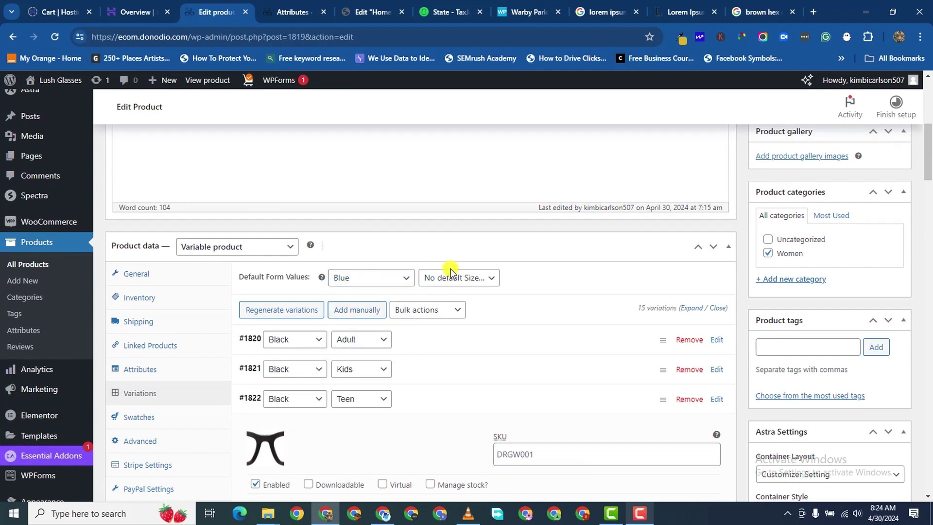
left_click(467, 278)
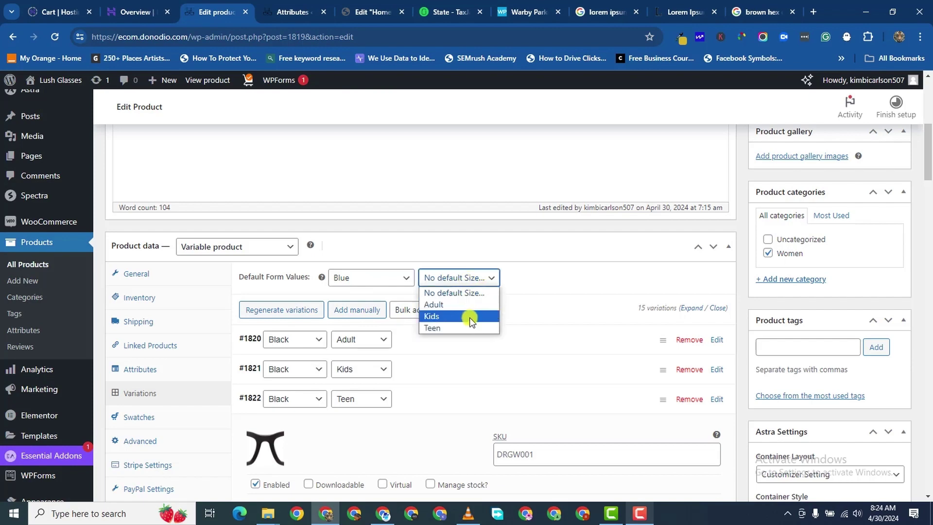
left_click(470, 316)
Save the changes made to the product variations
scroll(464, 327, "down", 15)
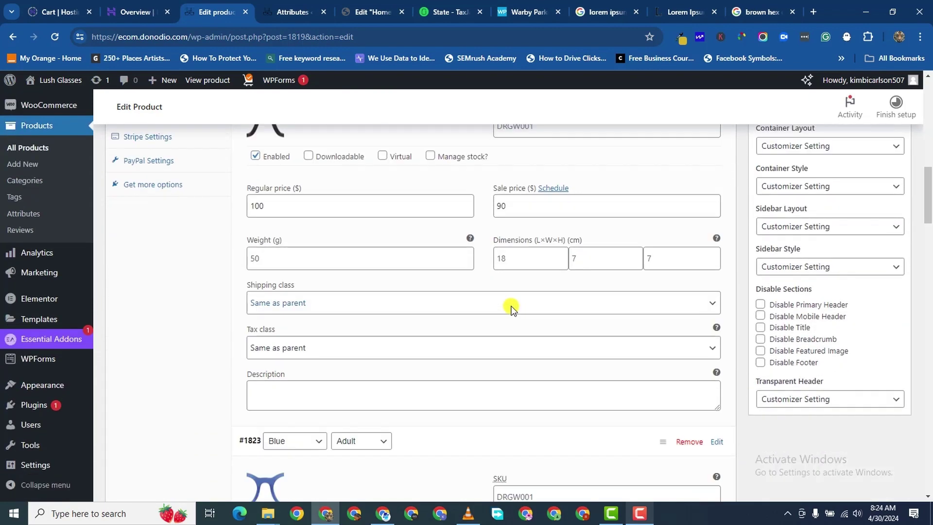
scroll(512, 282, "down", 15)
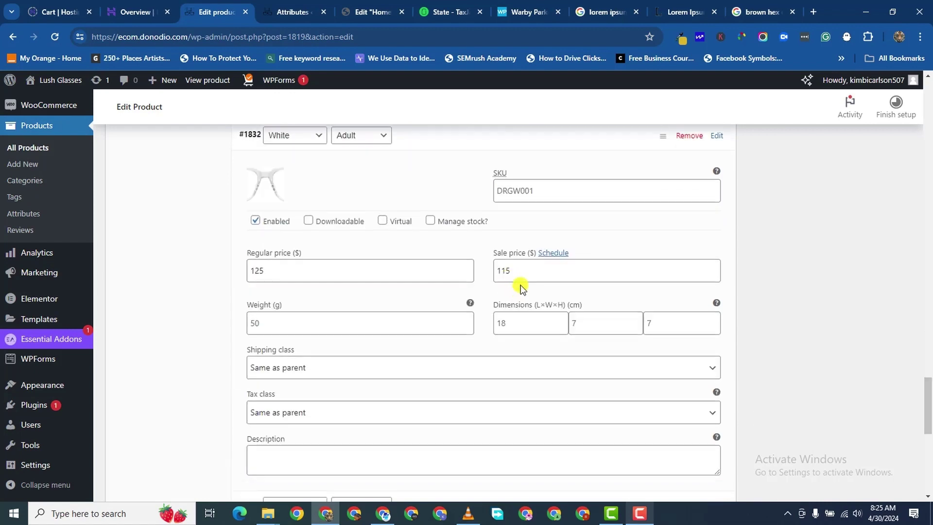
left_click(272, 310)
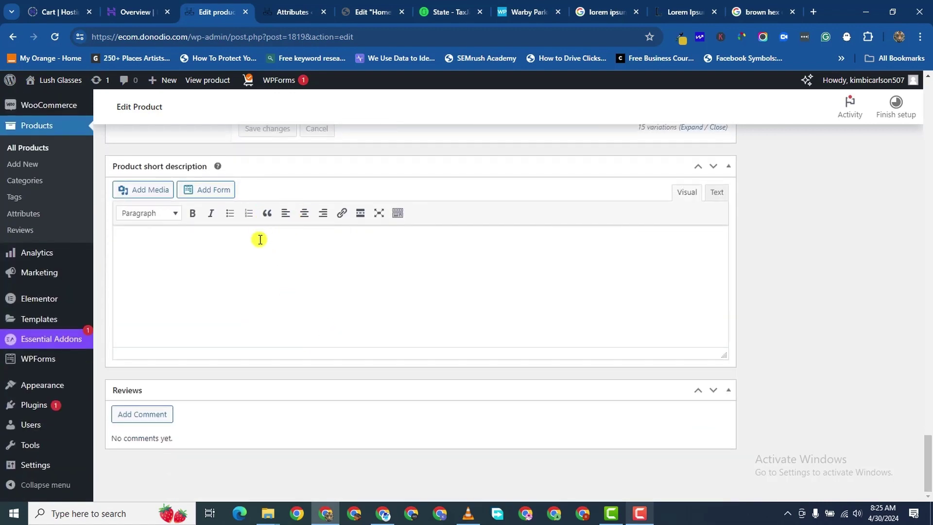
Copy the beginning of the product description, from "It is a long established fact" up to "as opposed to using"
scroll(334, 257, "up", 20)
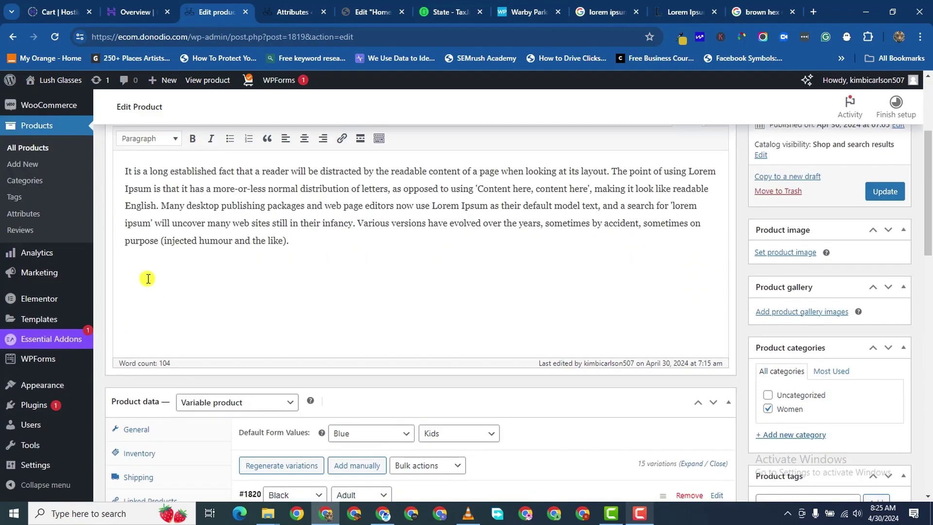
scroll(148, 279, "up", 2)
left_click_drag(124, 229, 458, 252)
right_click(457, 253)
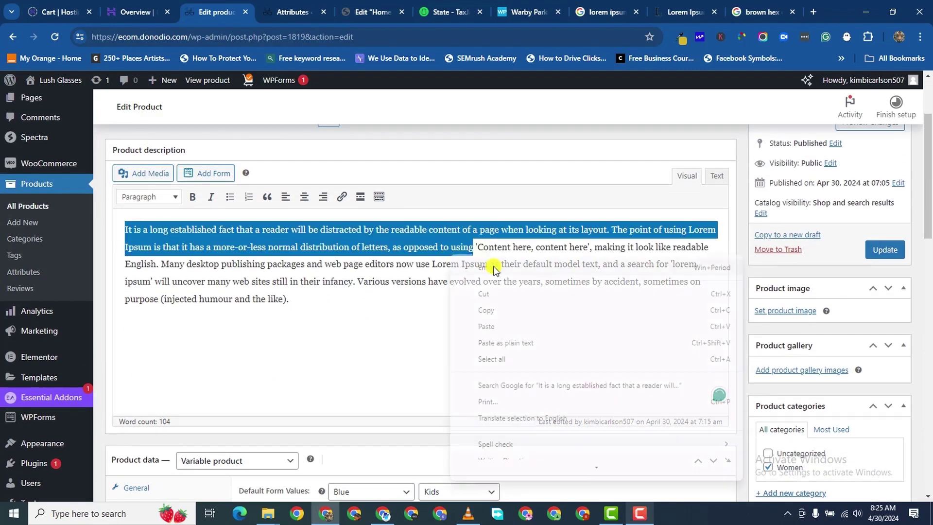
left_click(499, 310)
Paste the copied description text into the product short description
scroll(351, 396, "down", 6)
scroll(350, 396, "down", 10)
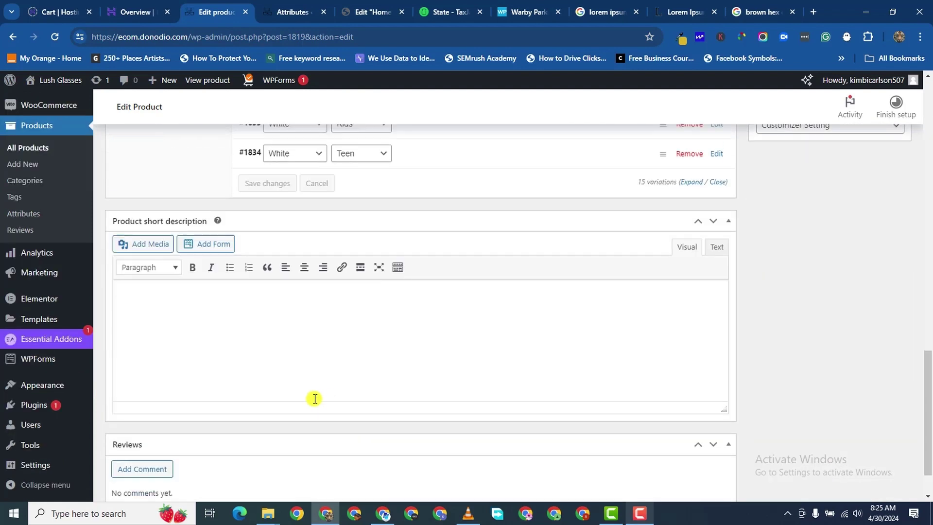
left_click(224, 256)
right_click(225, 256)
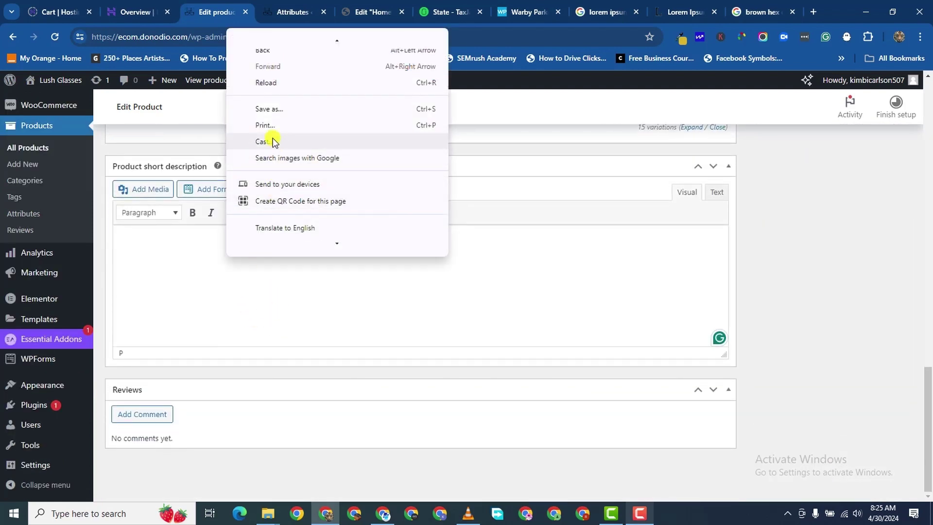
left_click(132, 244)
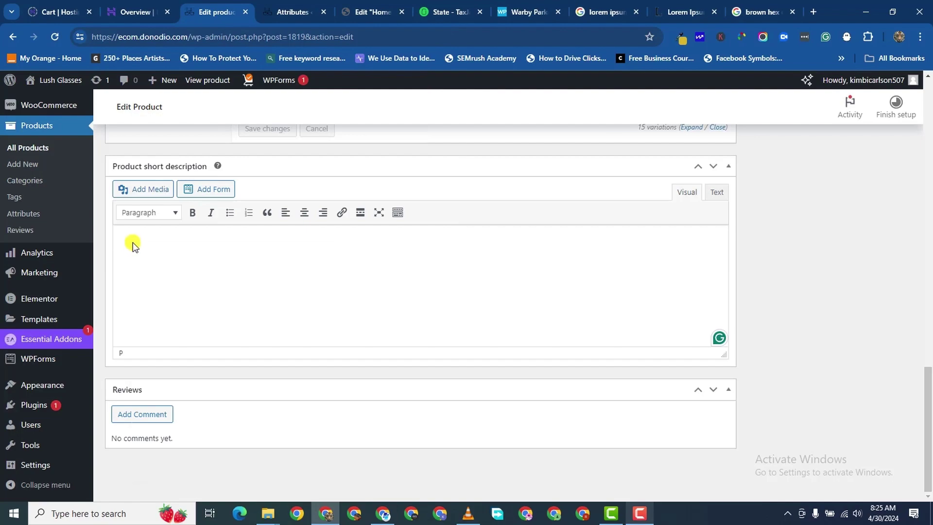
right_click(132, 242)
left_click(181, 355)
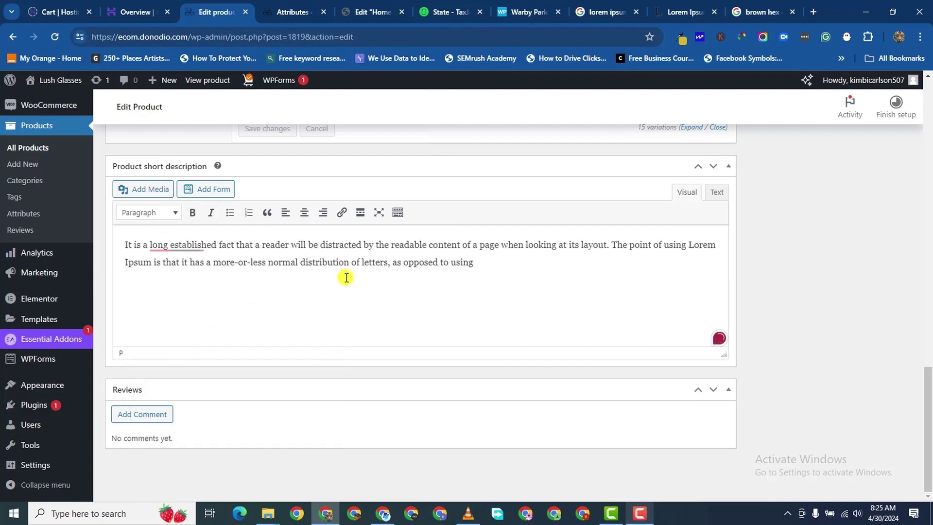
Update the Drew Glasses product to save its new short description
scroll(346, 277, "up", 10)
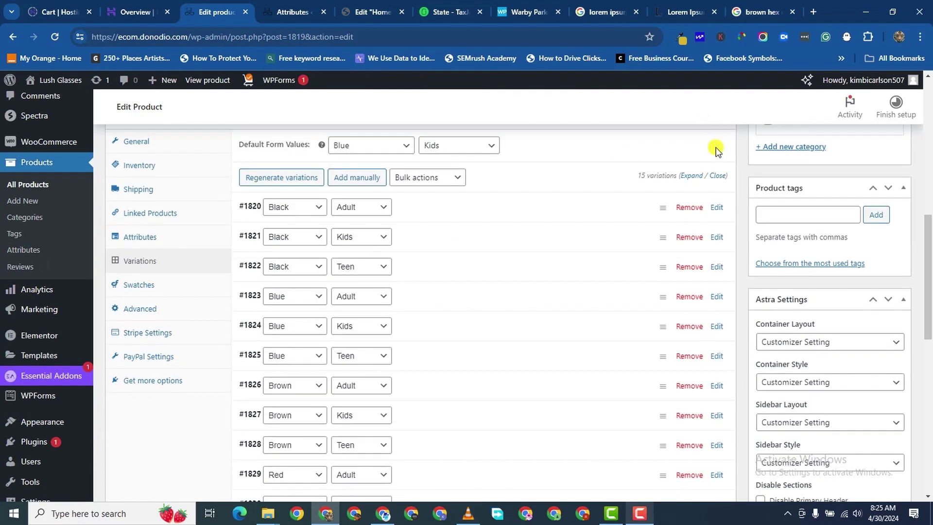
scroll(716, 151, "up", 8)
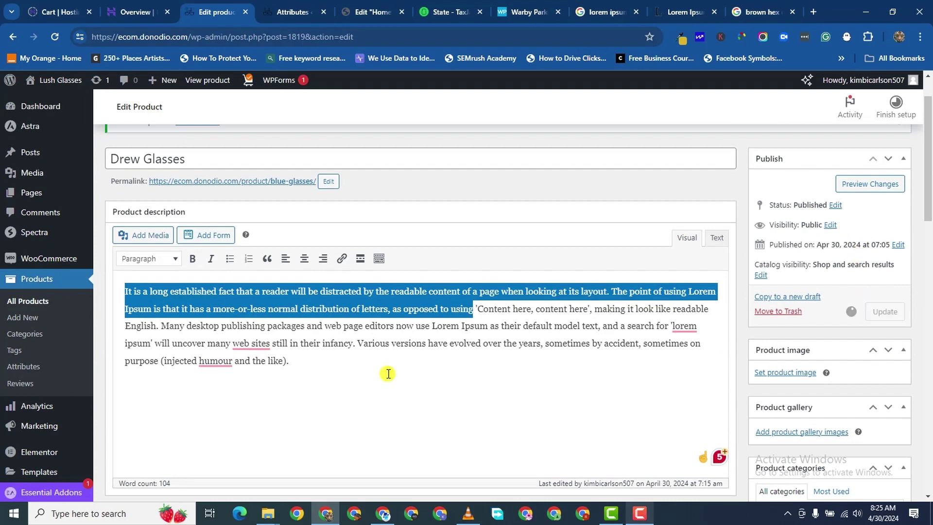
scroll(388, 374, "down", 10)
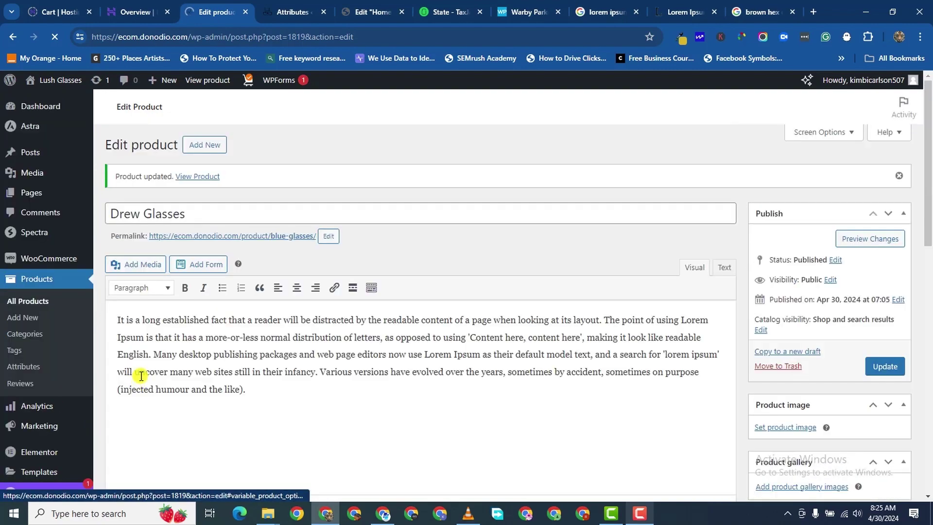
Review the product data sections for swatches, advanced options and Stripe settings
scroll(153, 345, "down", 10)
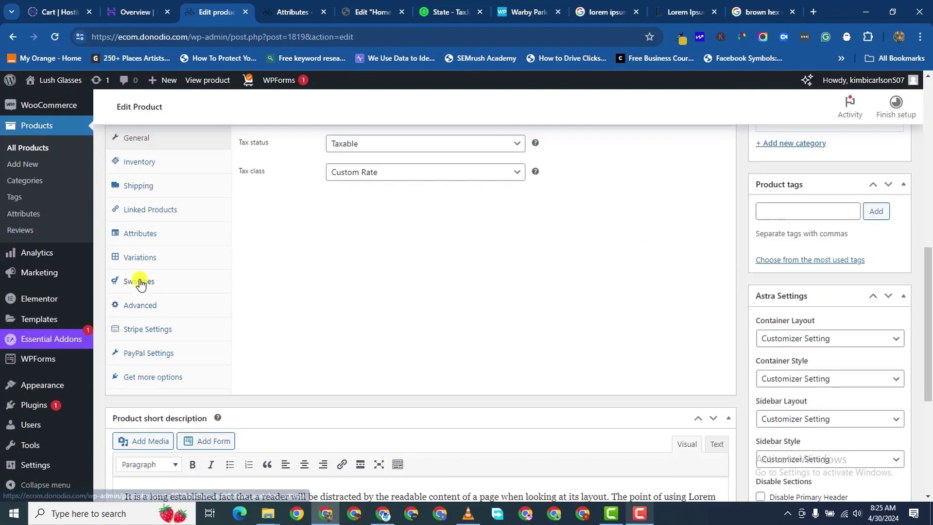
left_click(140, 283)
scroll(340, 277, "up", 2)
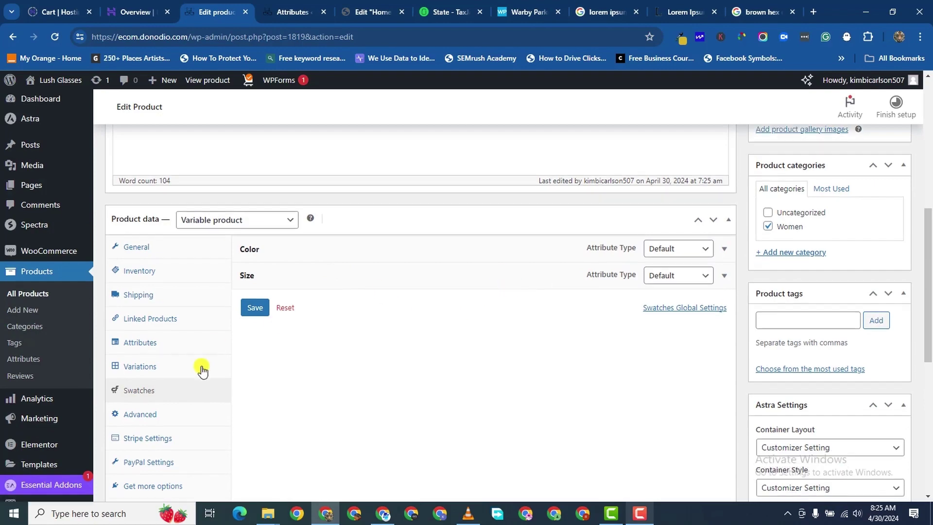
scroll(201, 370, "down", 3)
left_click(148, 246)
scroll(369, 297, "down", 2)
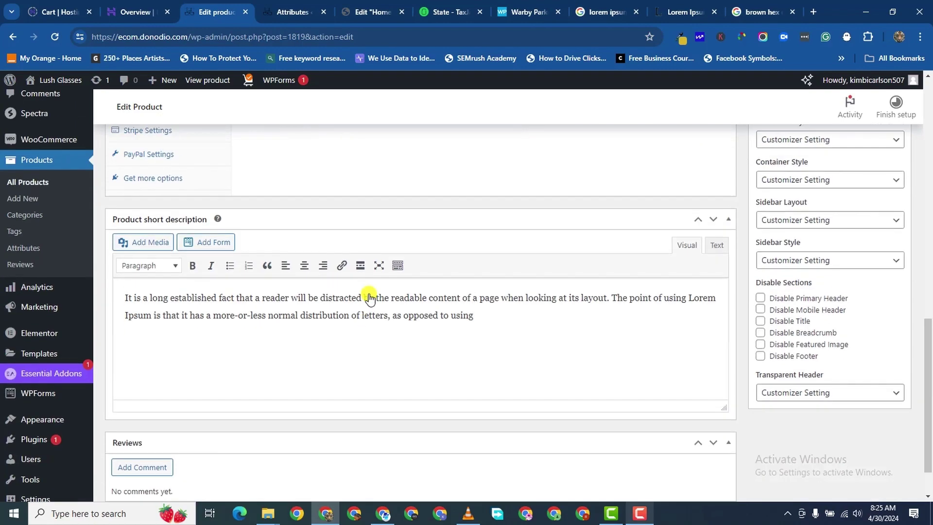
scroll(369, 297, "up", 5)
scroll(160, 354, "down", 2)
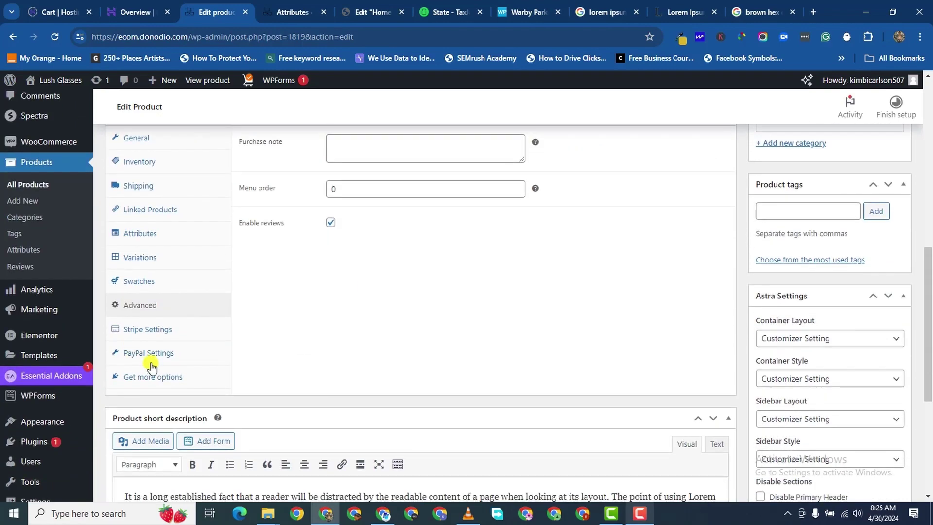
left_click(148, 331)
Update the product again and open its public page in a new browser tab
scroll(616, 336, "up", 10)
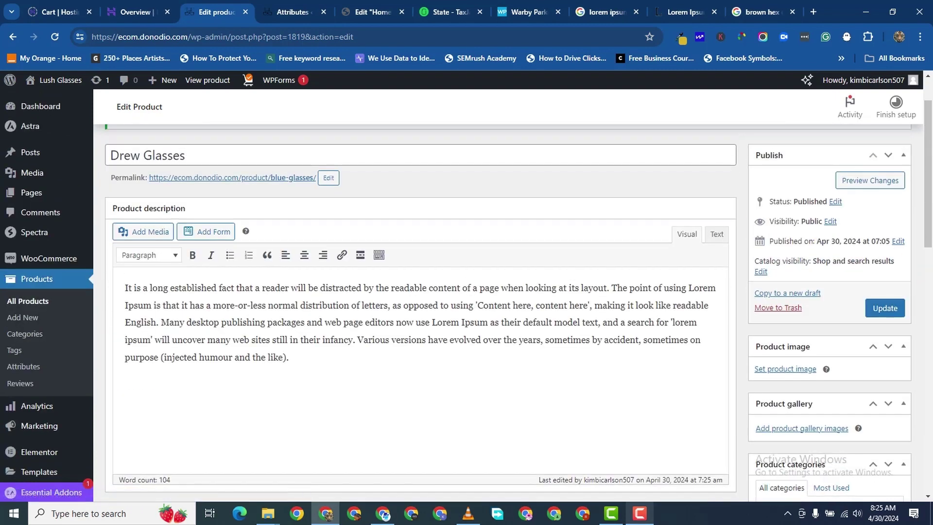
left_click(886, 307)
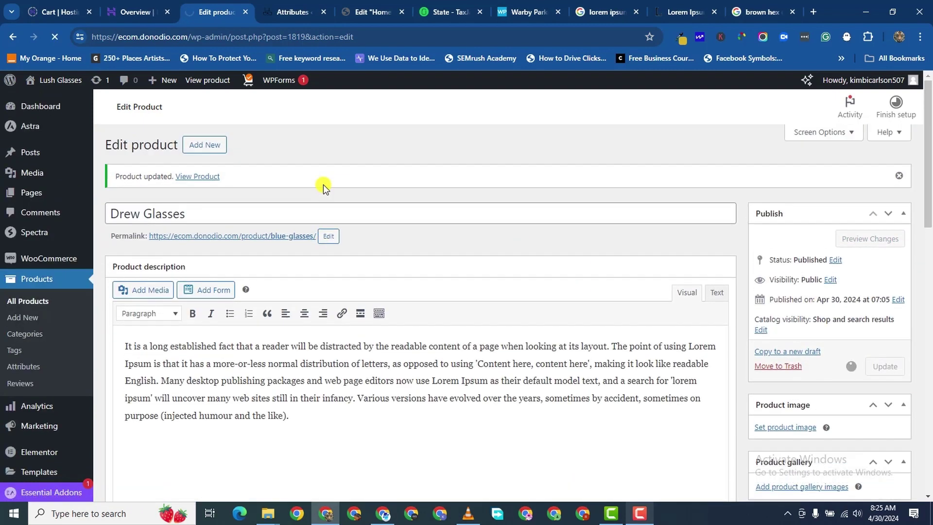
right_click(203, 176)
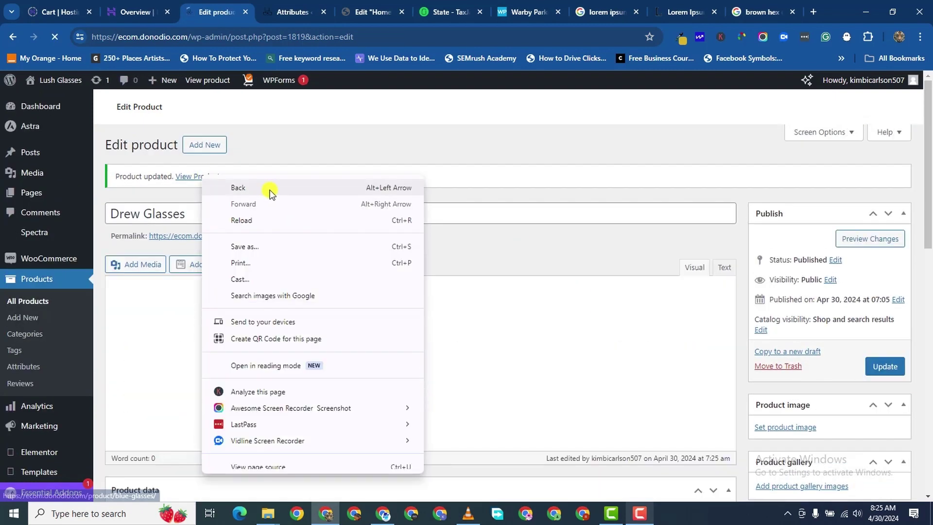
left_click(536, 177)
right_click(209, 177)
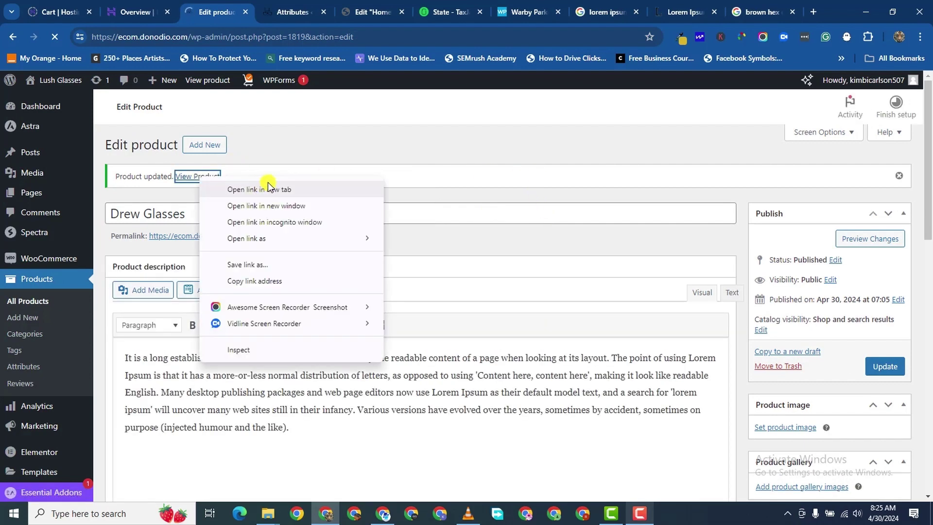
left_click(262, 189)
left_click(265, 12)
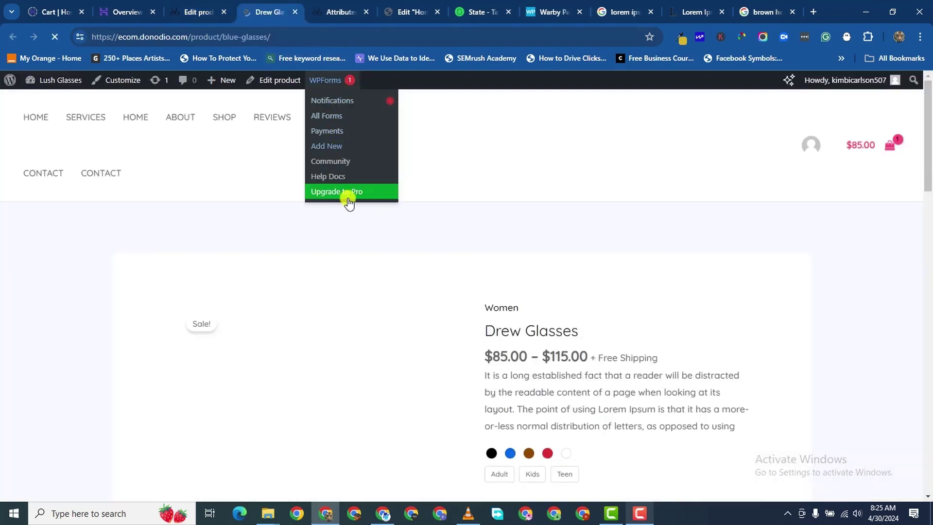
Examine the Drew Glasses page, including the image, prices, short description, preselected color and size, full description and related products
scroll(635, 360, "down", 2)
scroll(340, 387, "down", 1)
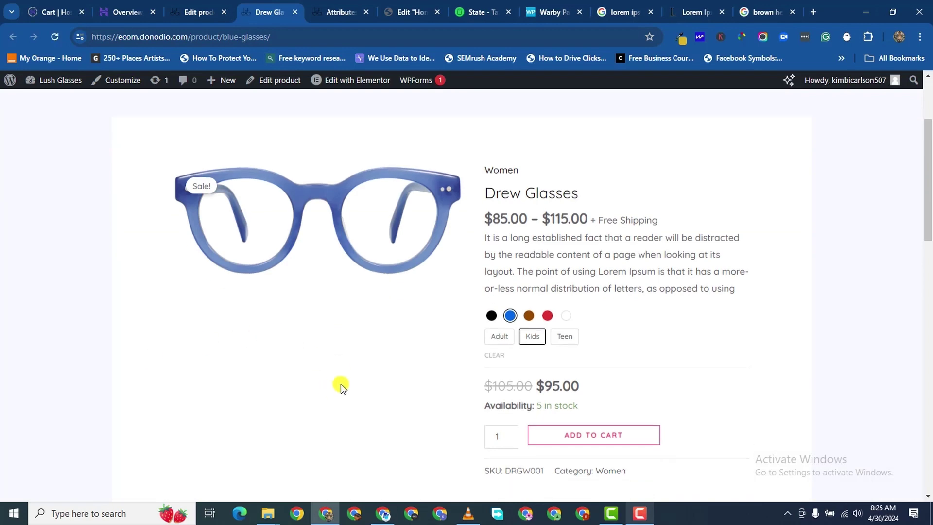
scroll(335, 261, "up", 1)
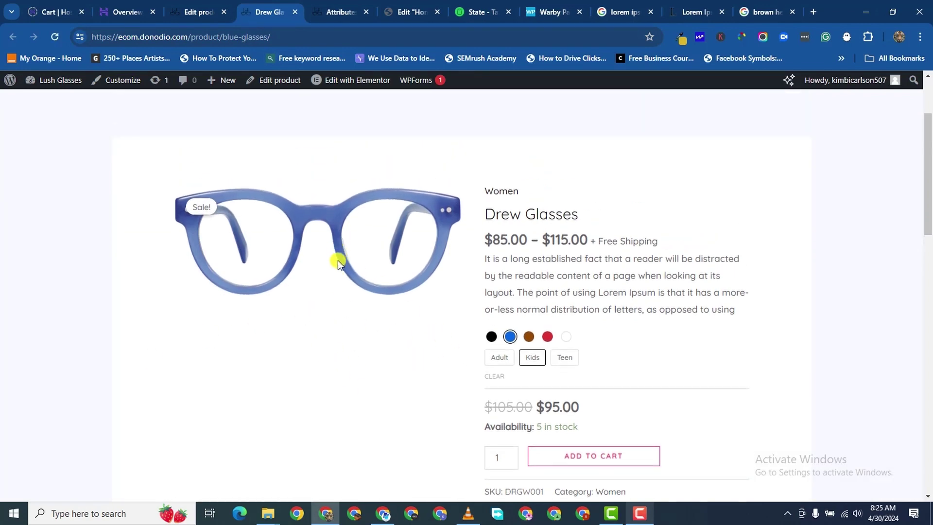
scroll(350, 304, "down", 3)
scroll(383, 227, "up", 1)
scroll(327, 273, "up", 3)
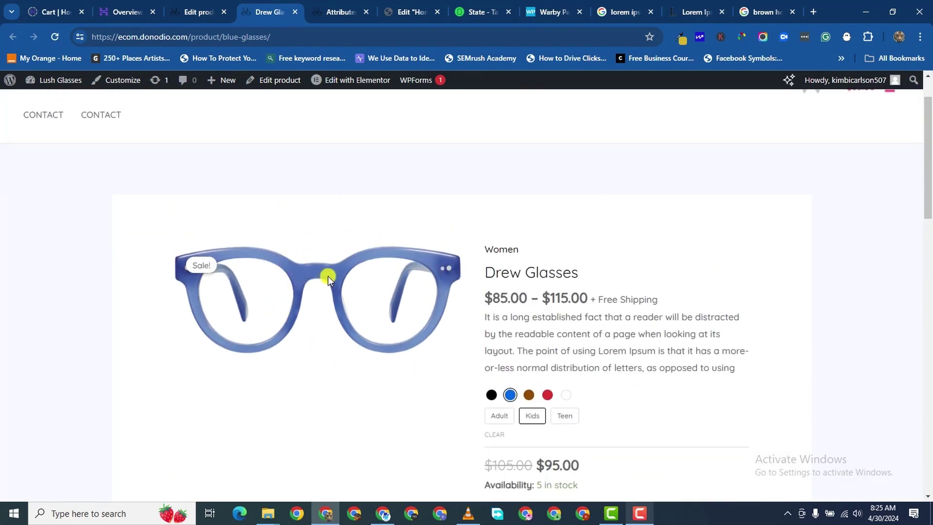
scroll(313, 289, "down", 2)
scroll(335, 276, "up", 1)
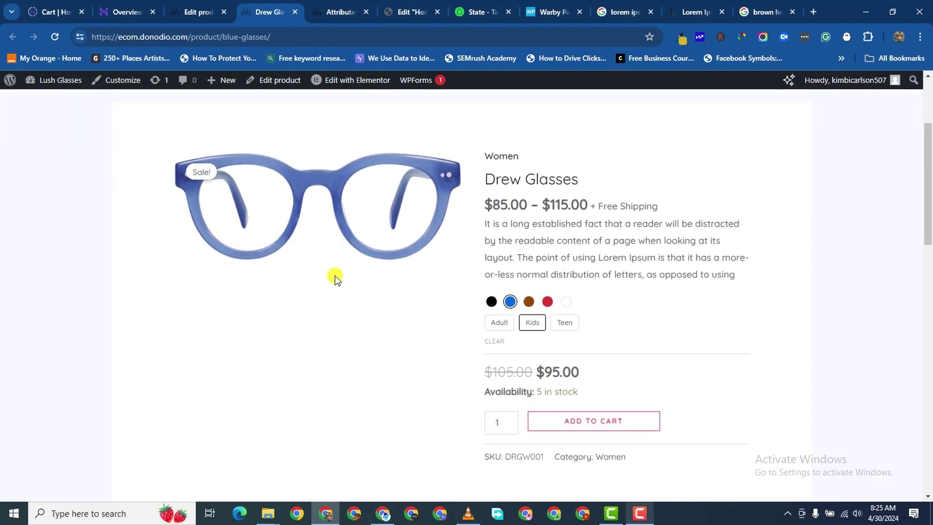
scroll(334, 276, "down", 1)
scroll(334, 275, "down", 6)
scroll(333, 287, "down", 1)
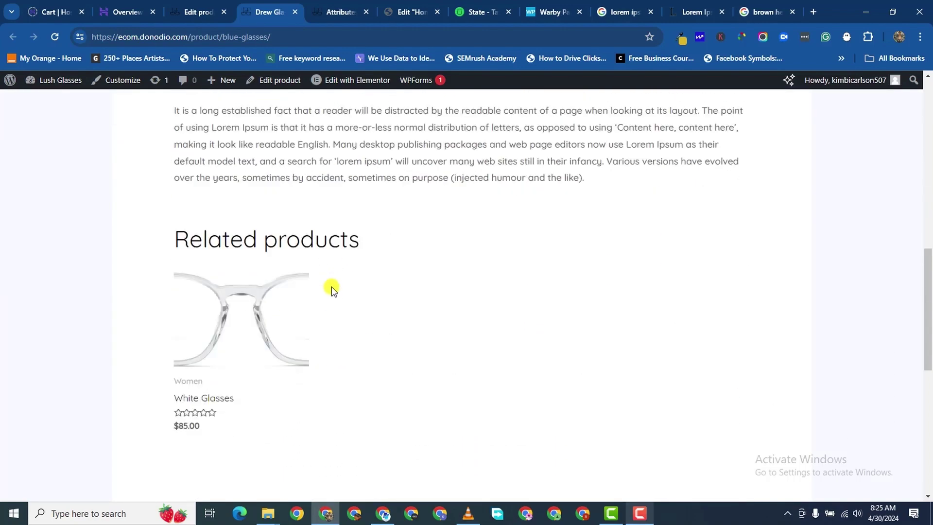
scroll(346, 286, "up", 10)
scroll(490, 286, "down", 1)
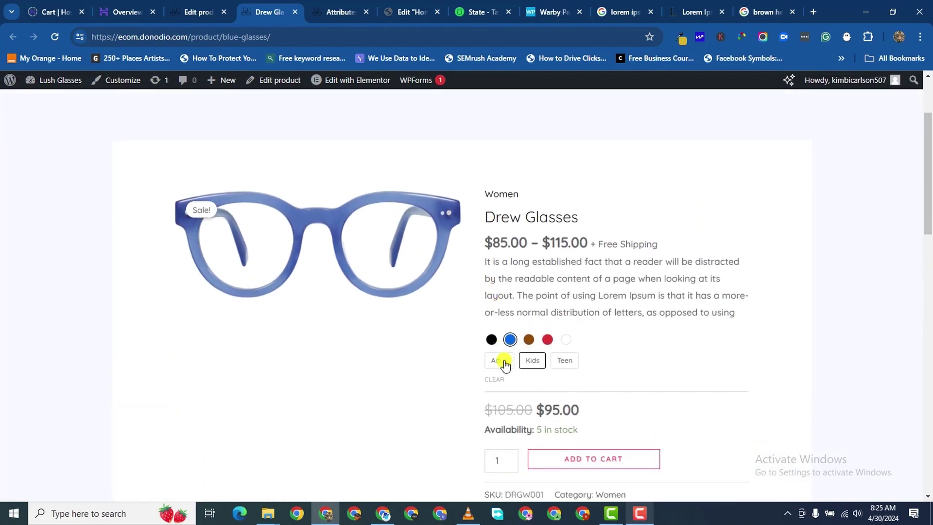
Choose the Black color and Adult size on the product page to check that variation's image and price
left_click(491, 336)
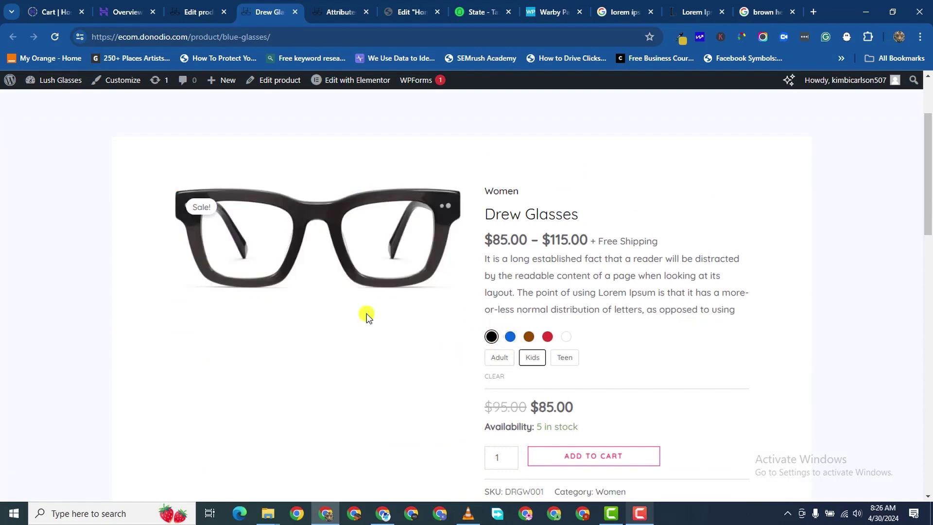
left_click(500, 359)
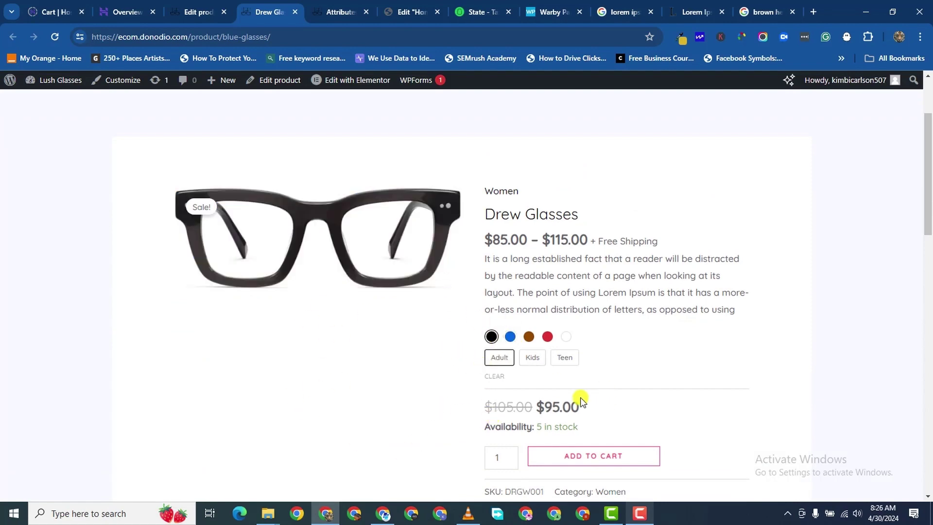
scroll(568, 409, "down", 2)
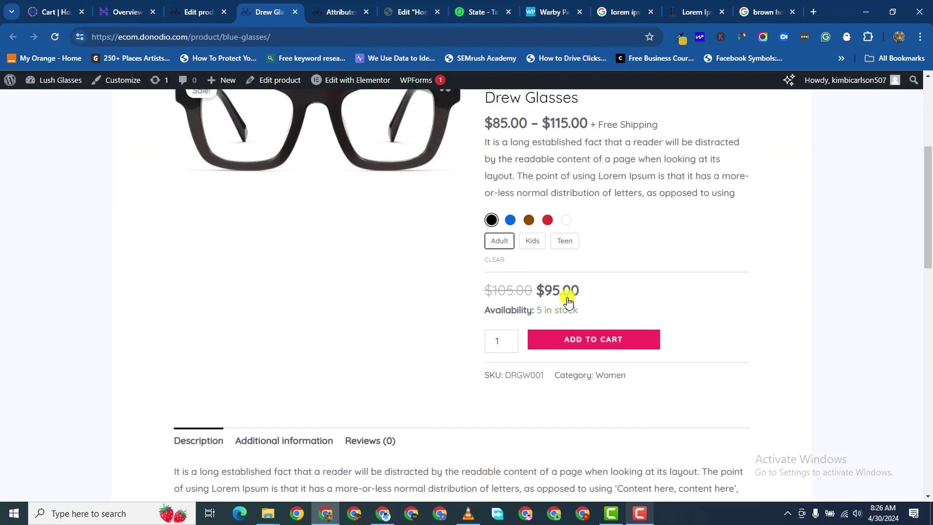
scroll(551, 229, "up", 1)
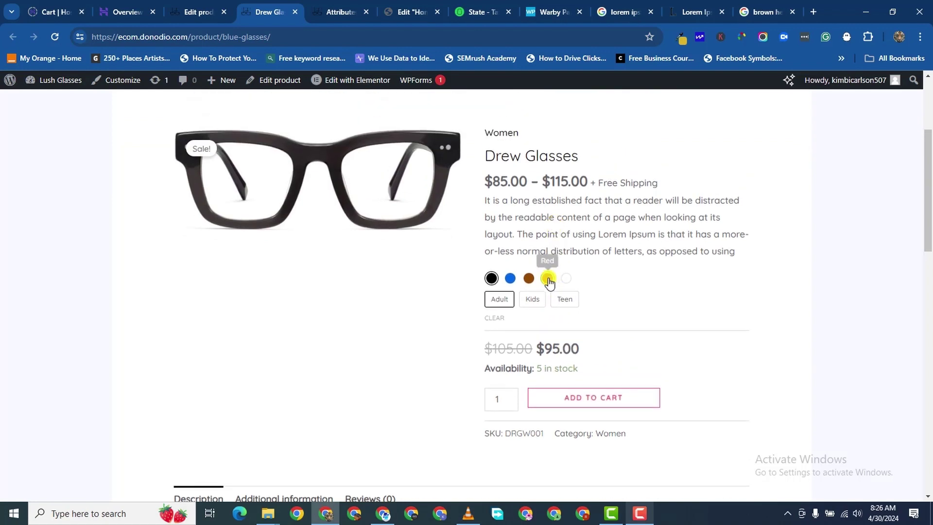
Switch the color to Red, compare the Teen and Kids sizes, and look through the page down to the footer
left_click(548, 278)
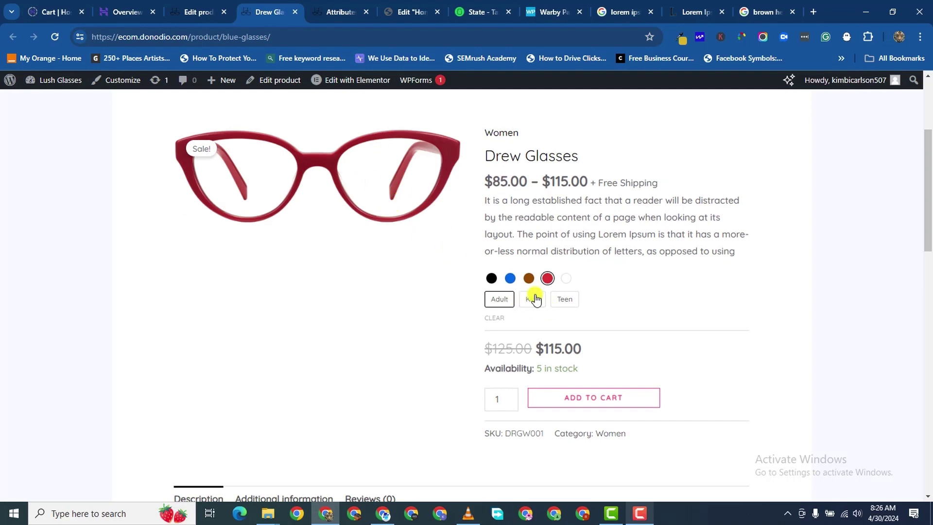
left_click(565, 299)
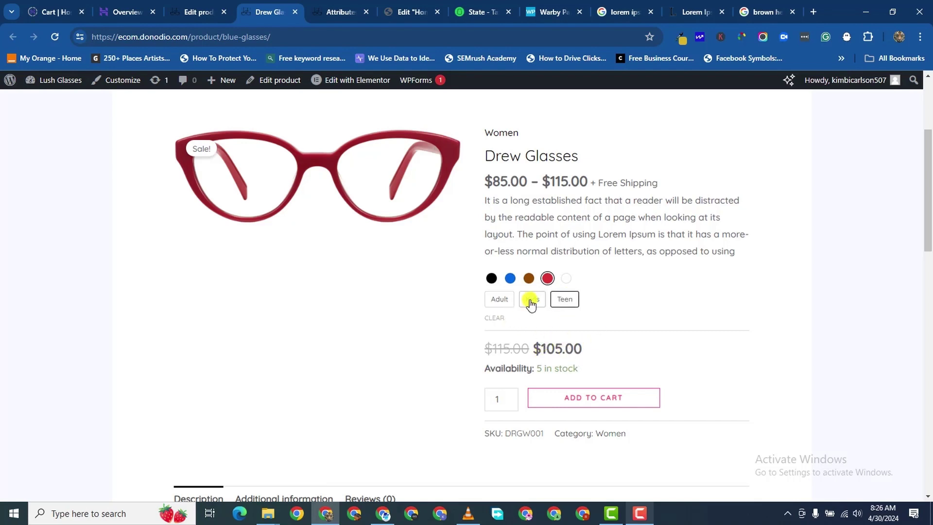
left_click(531, 299)
scroll(579, 350, "down", 3)
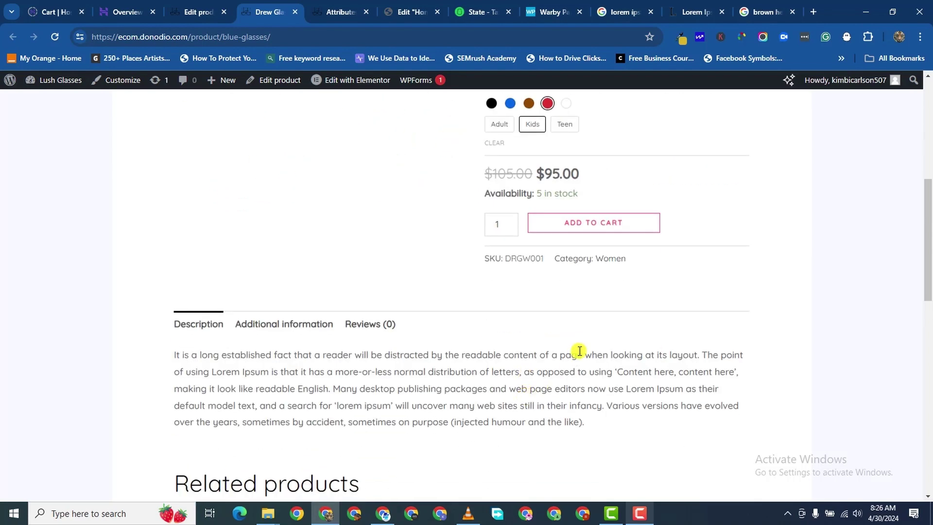
scroll(579, 350, "down", 10)
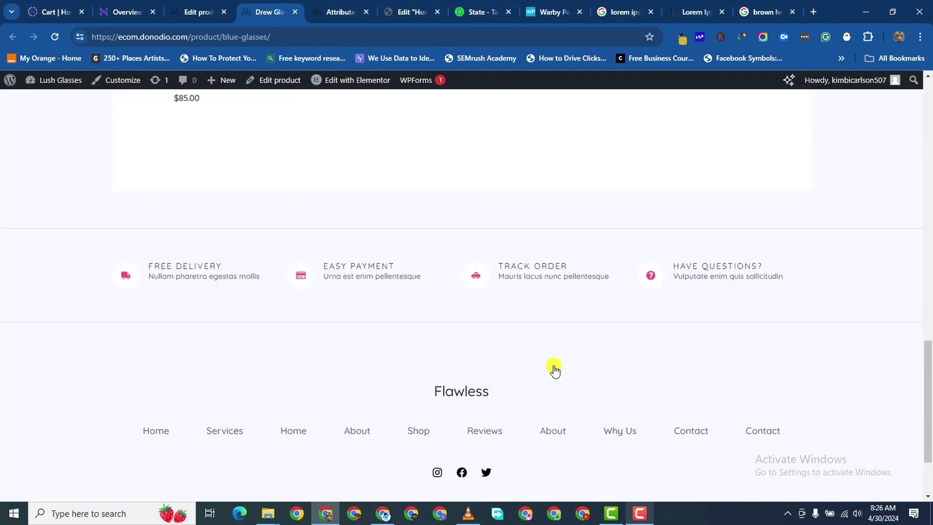
scroll(555, 370, "up", 15)
scroll(558, 362, "down", 6)
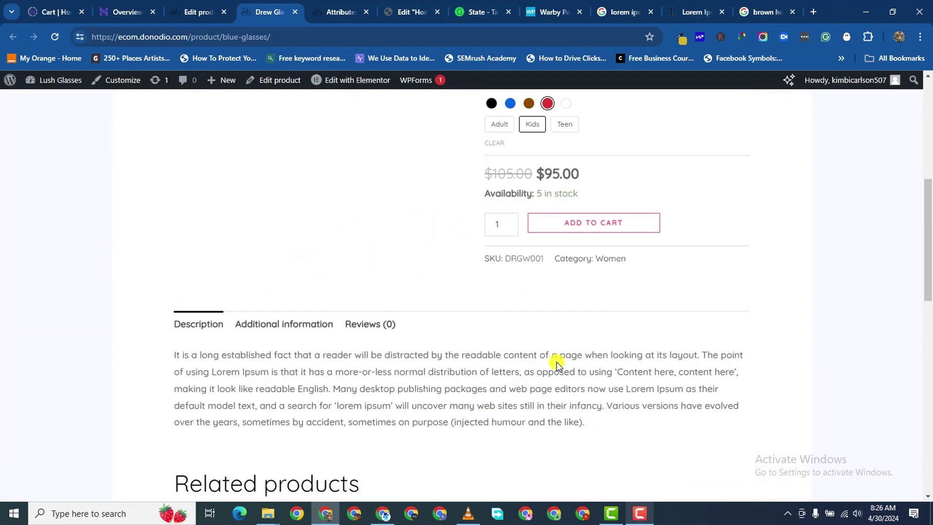